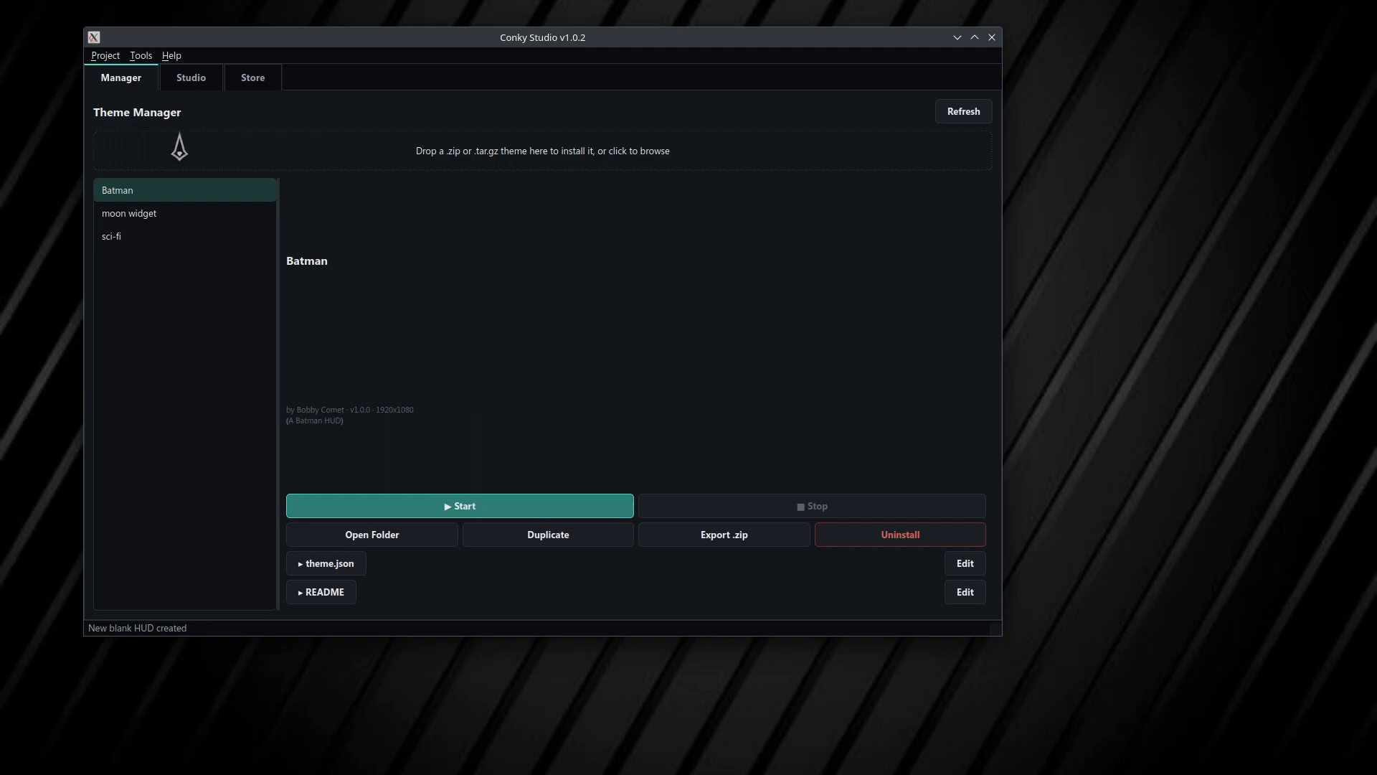
Read through the Getting Started guide from the help resources and close it.
click(174, 56)
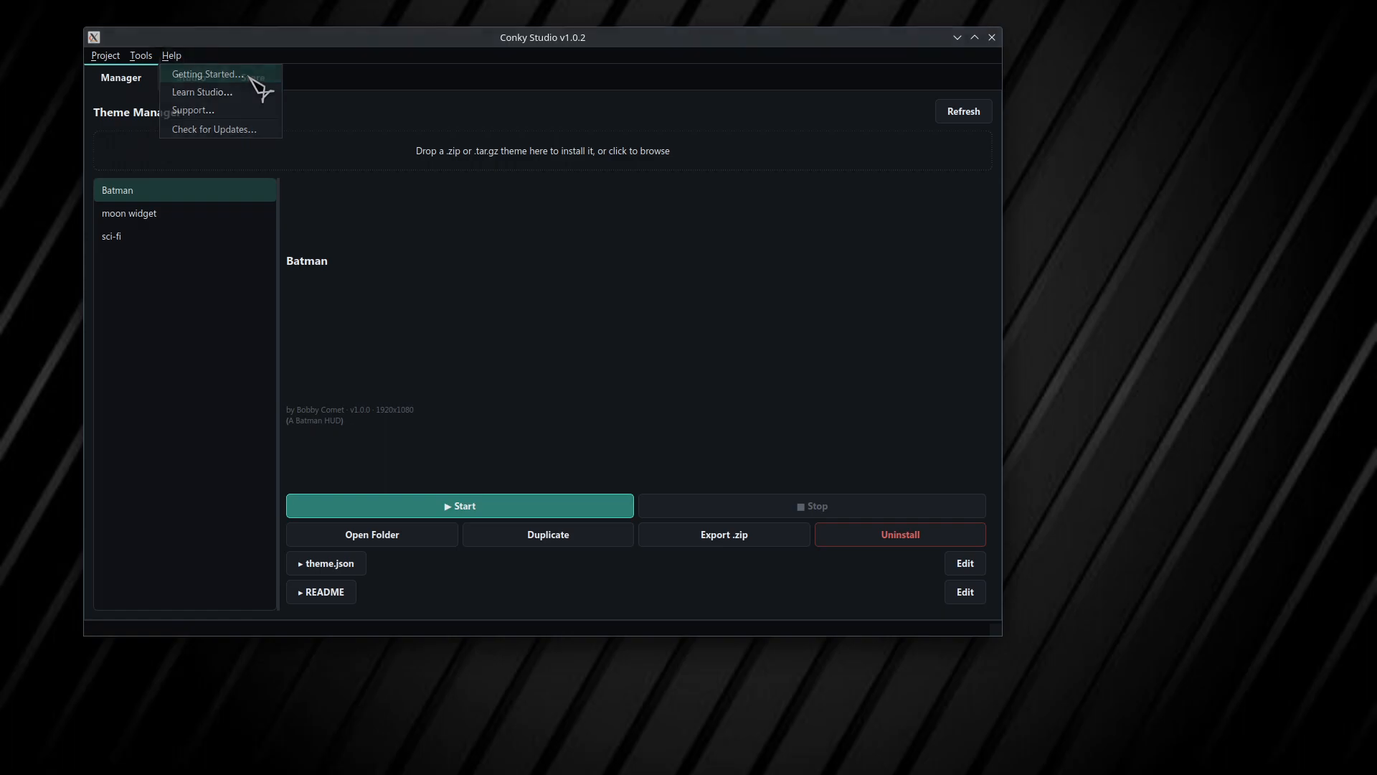
click(251, 74)
scroll(531, 248, down, 14)
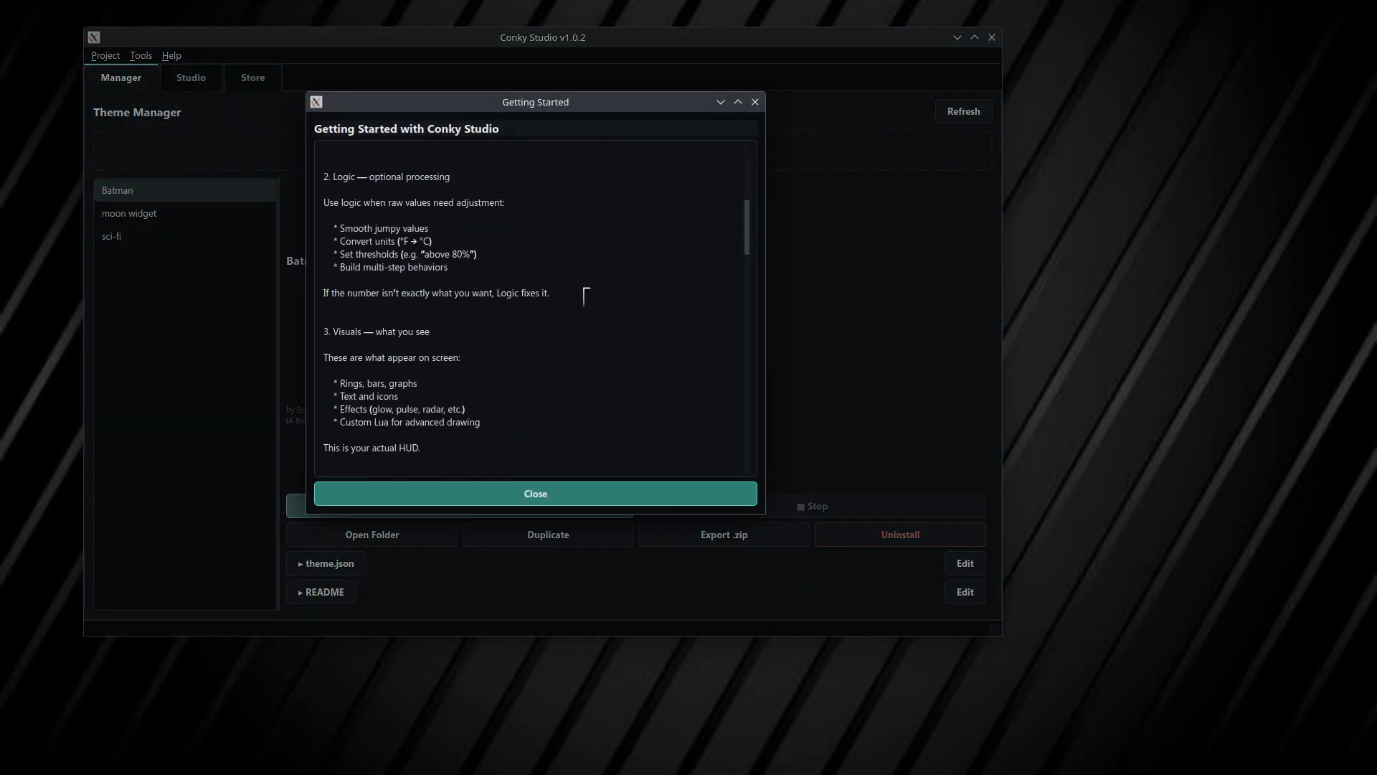
click(640, 495)
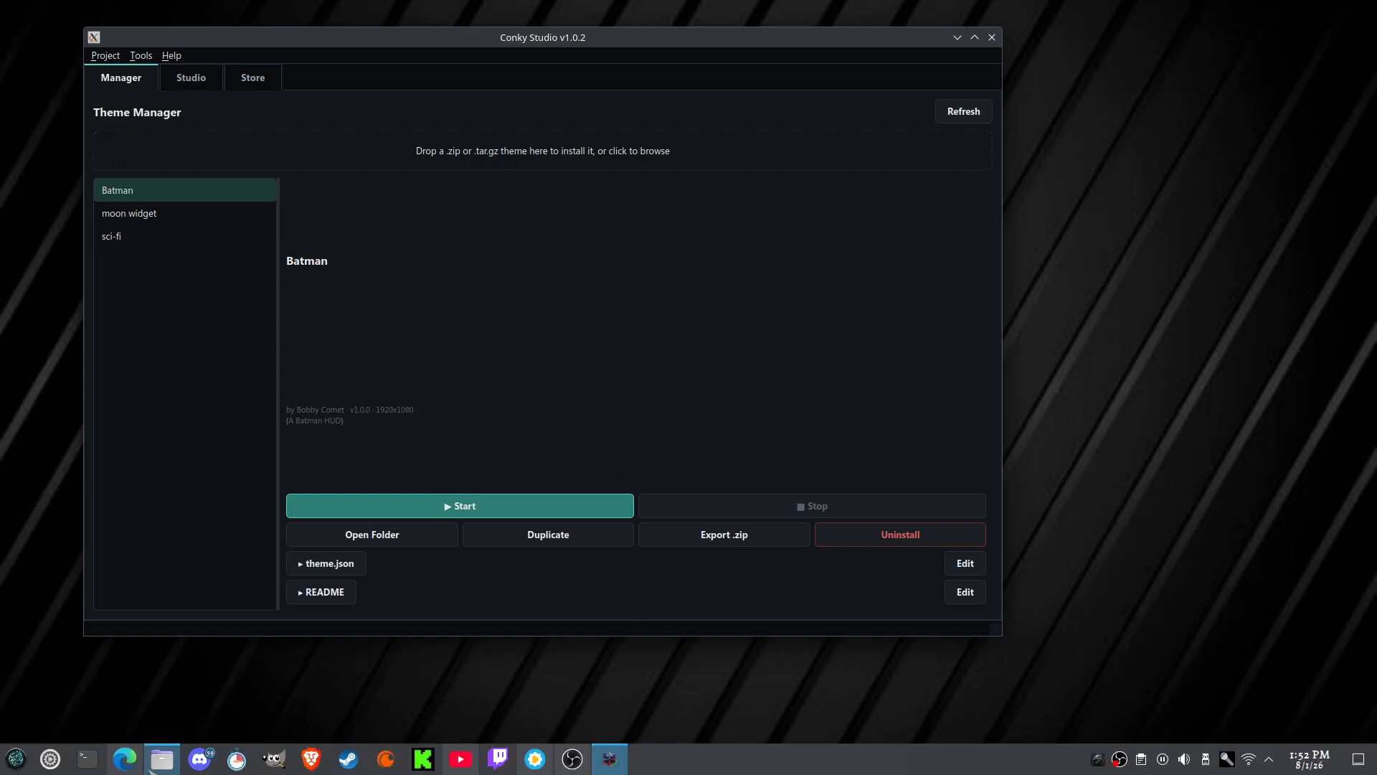
Switch to the web browser, view the Conky-Studio repository's wiki on GitHub, and return to its code page before minimizing the browser.
click(129, 762)
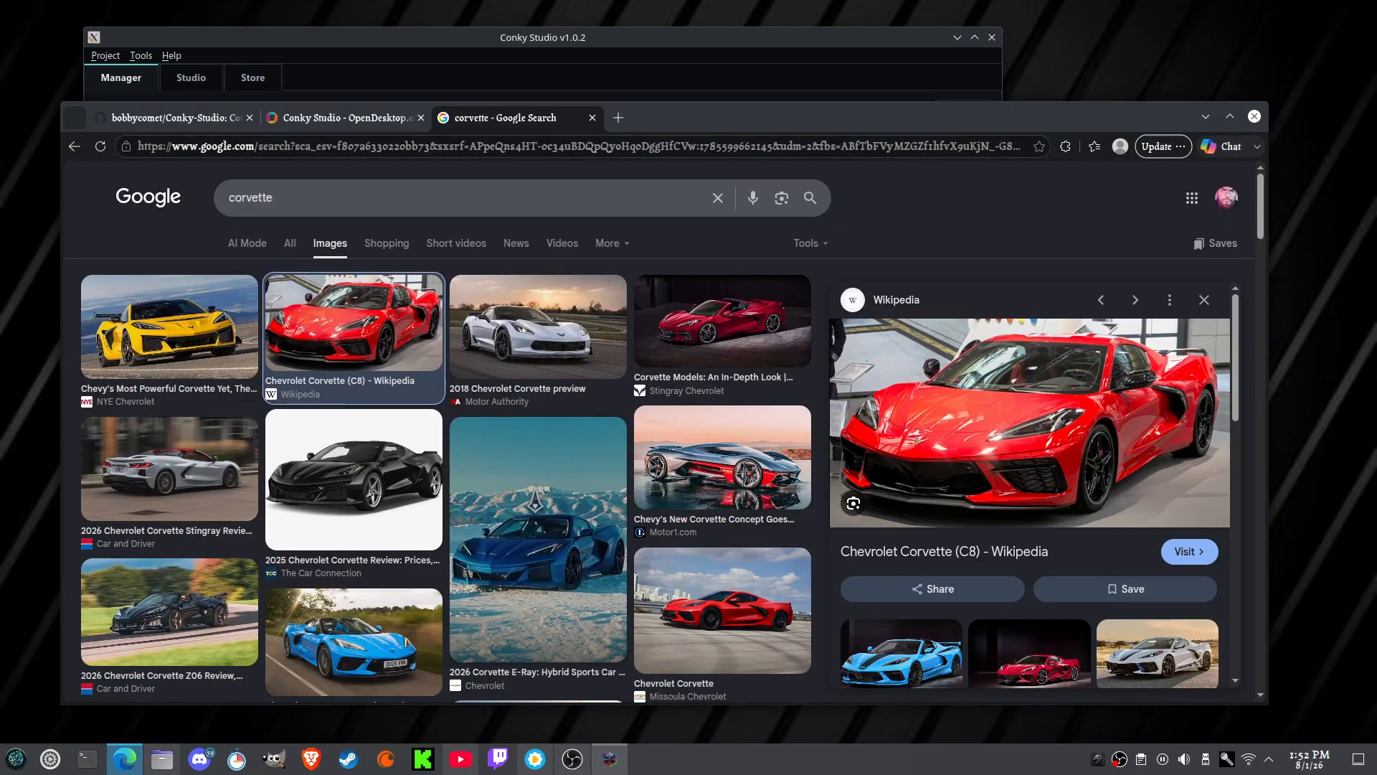
click(136, 118)
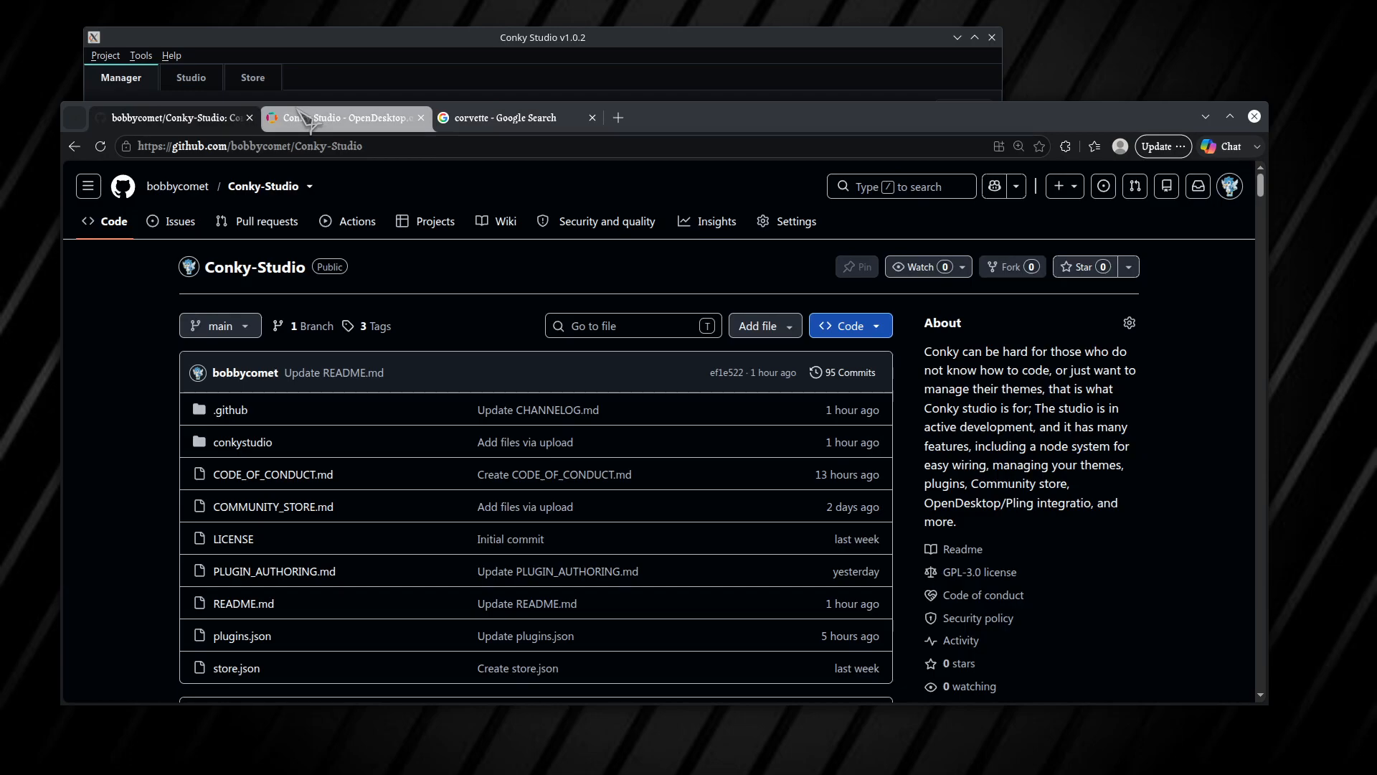
click(504, 223)
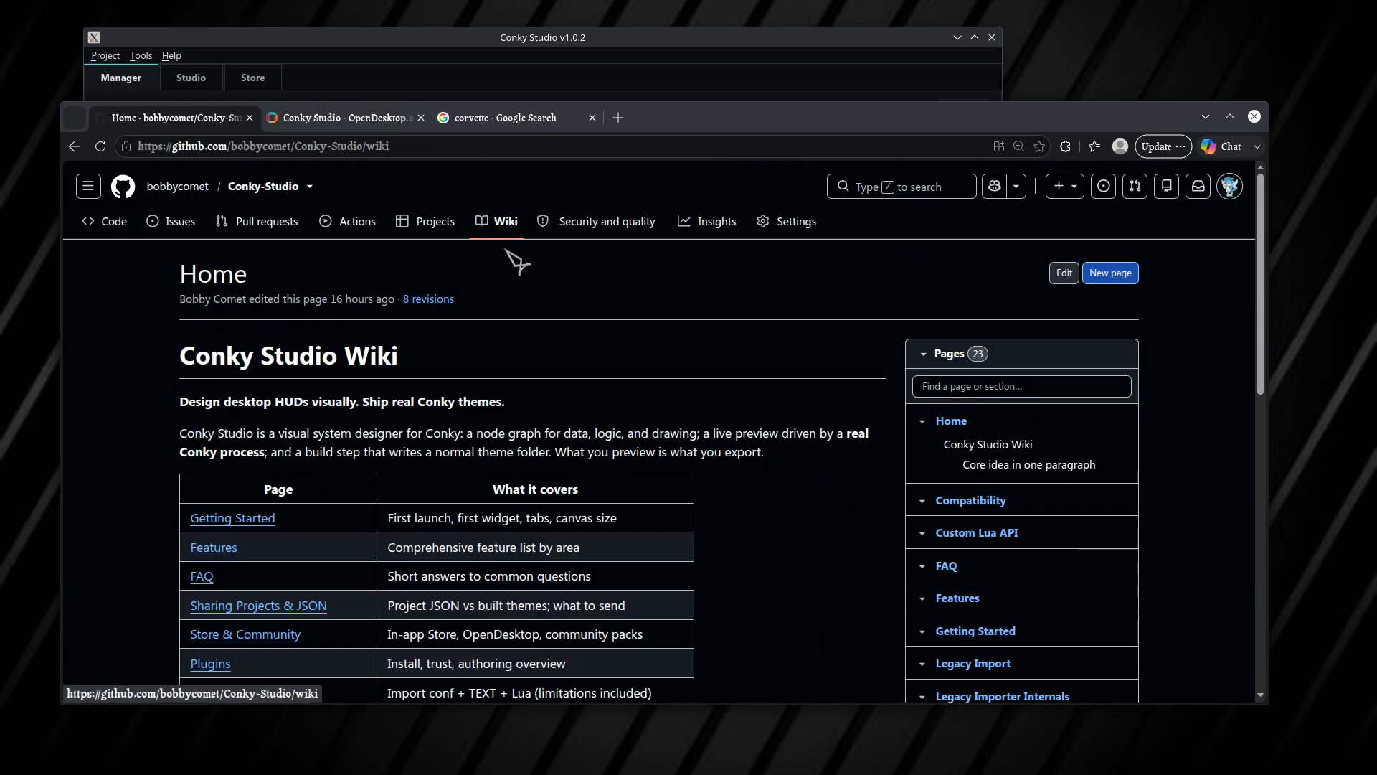
click(128, 230)
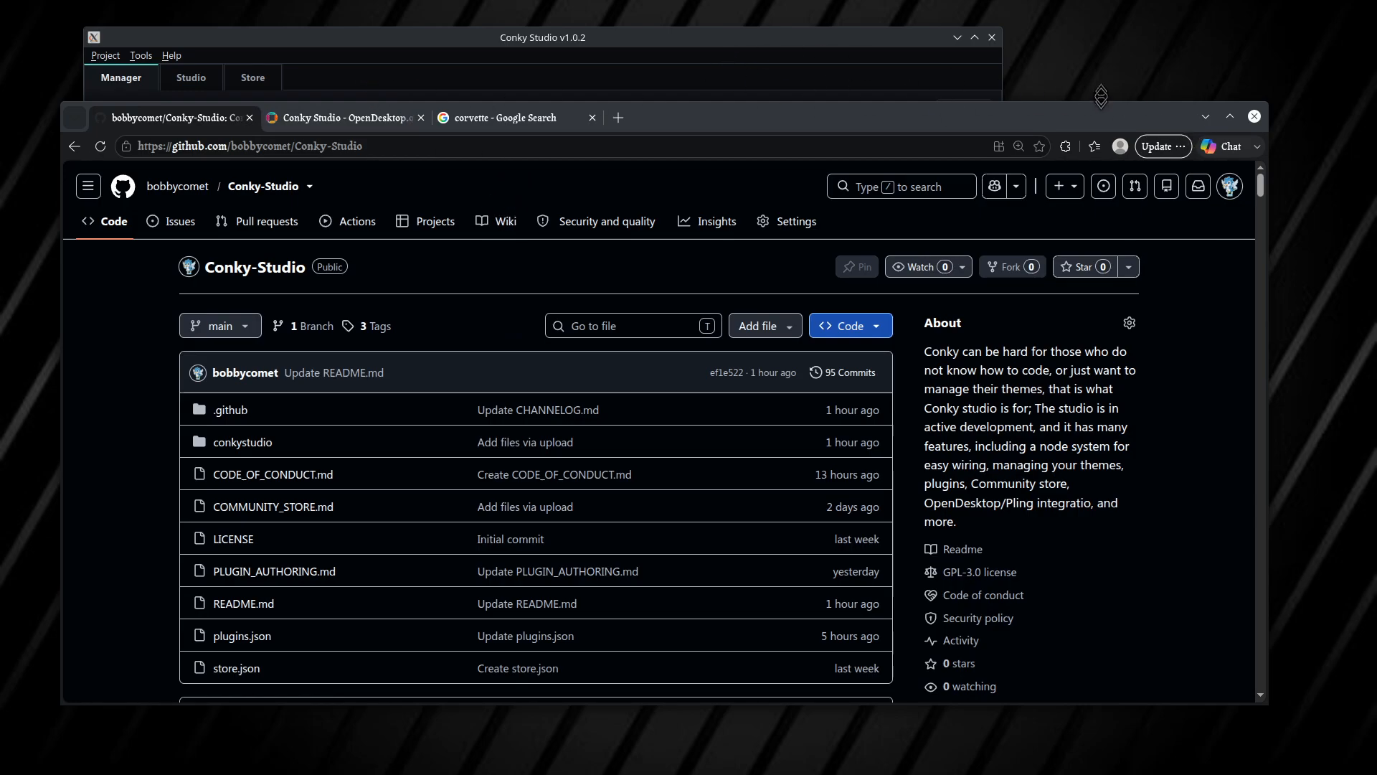
click(1206, 117)
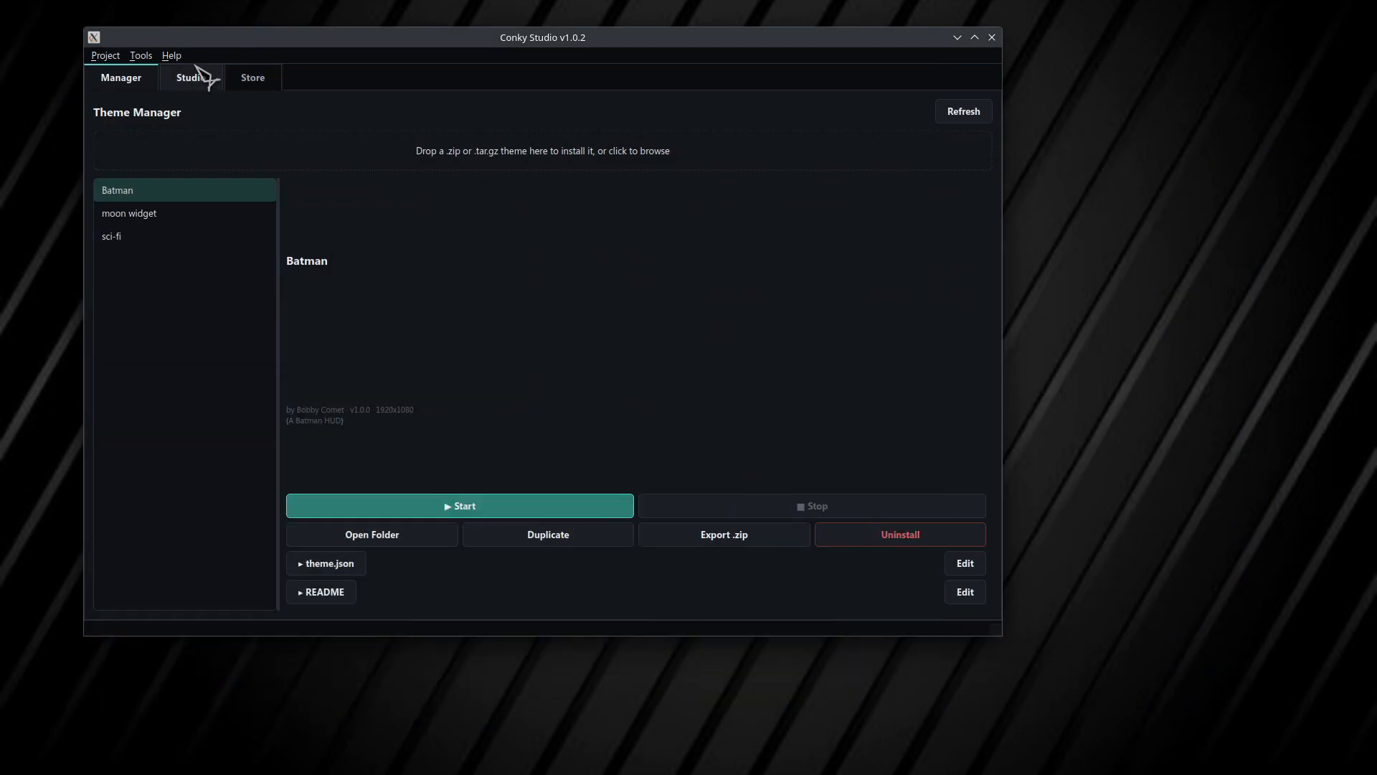
Run the Learn Studio guided tour and go through all eight of its steps to the end.
click(173, 56)
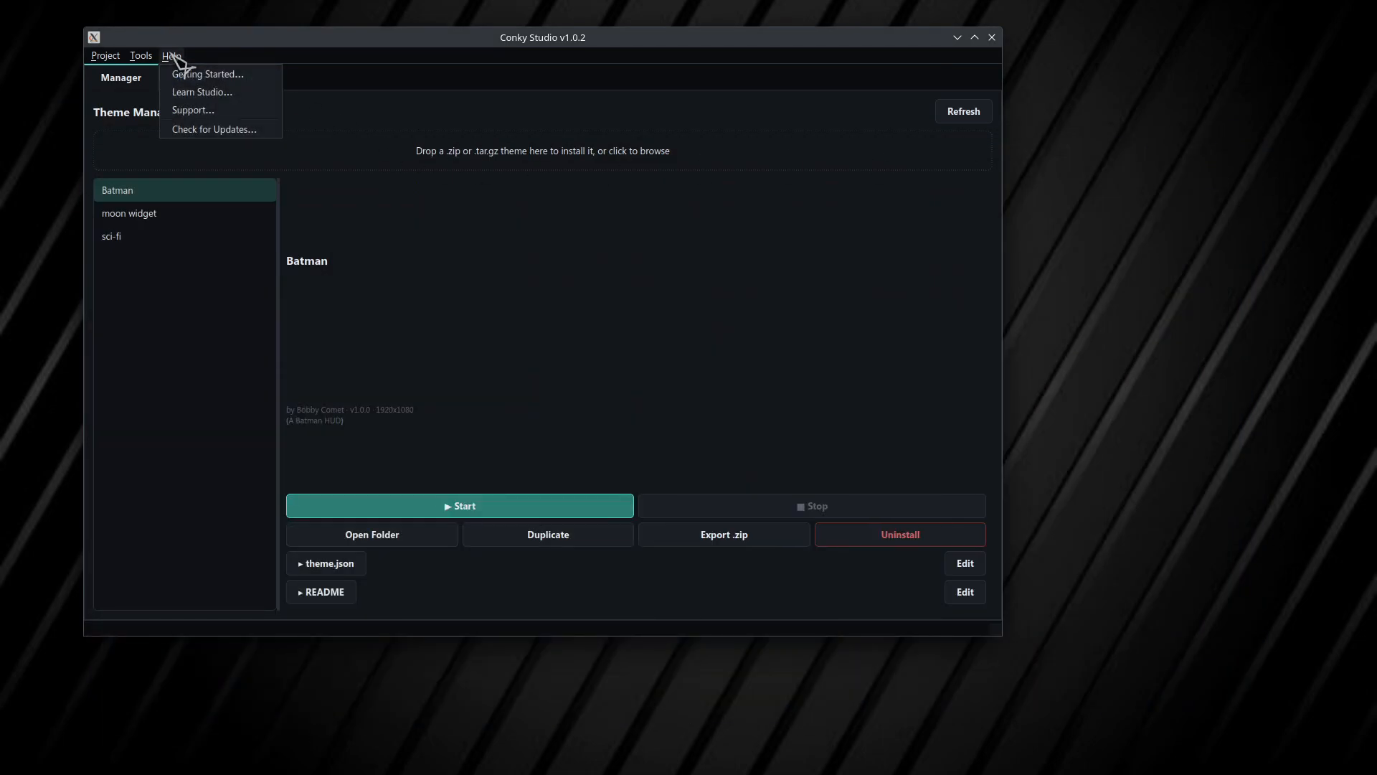
click(202, 92)
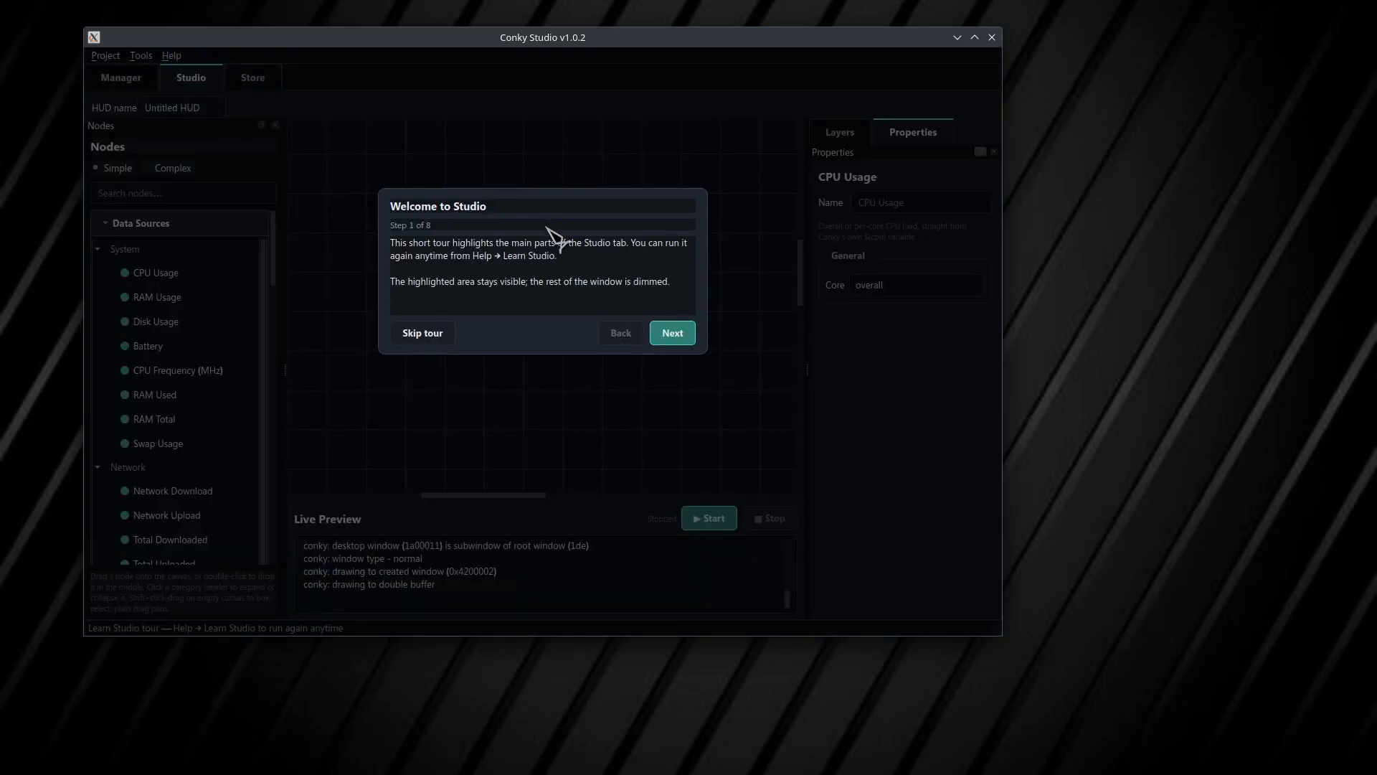
click(674, 333)
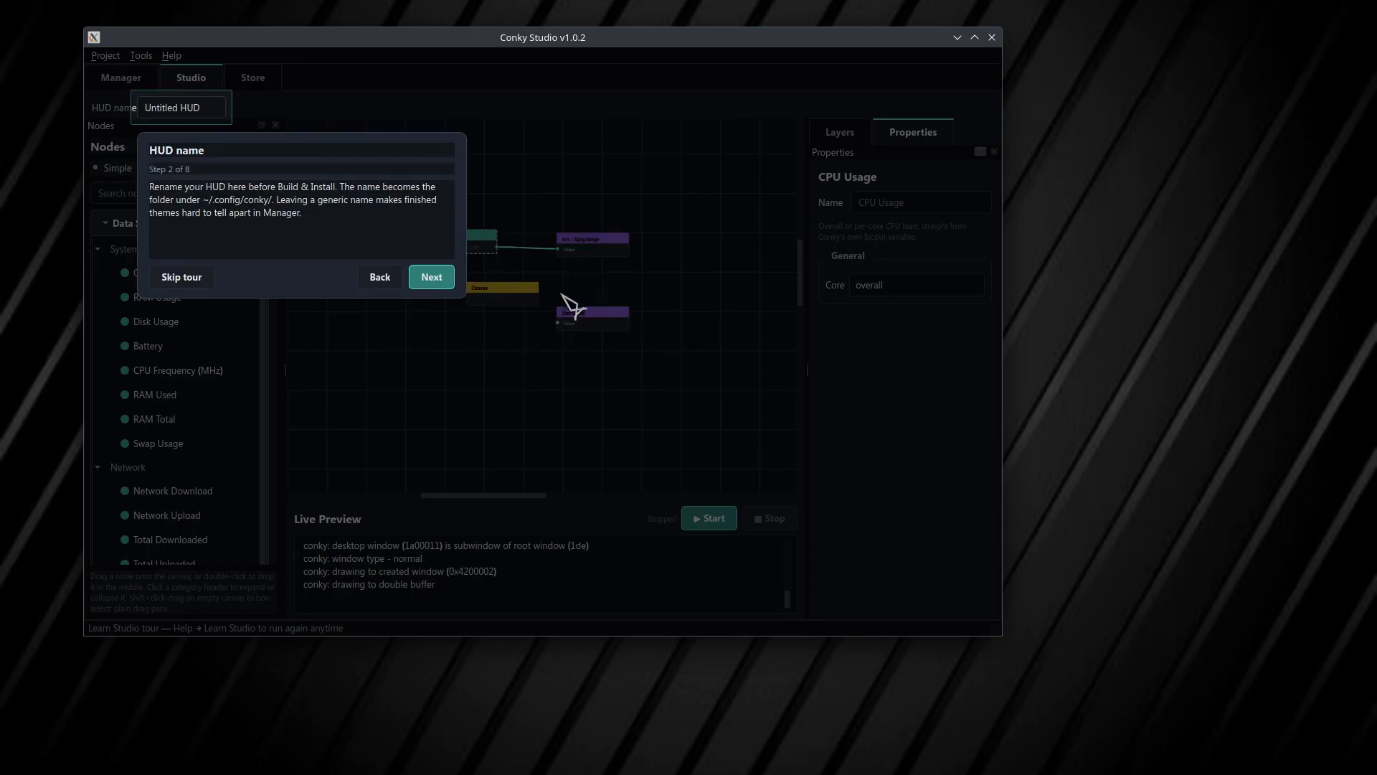
click(451, 280)
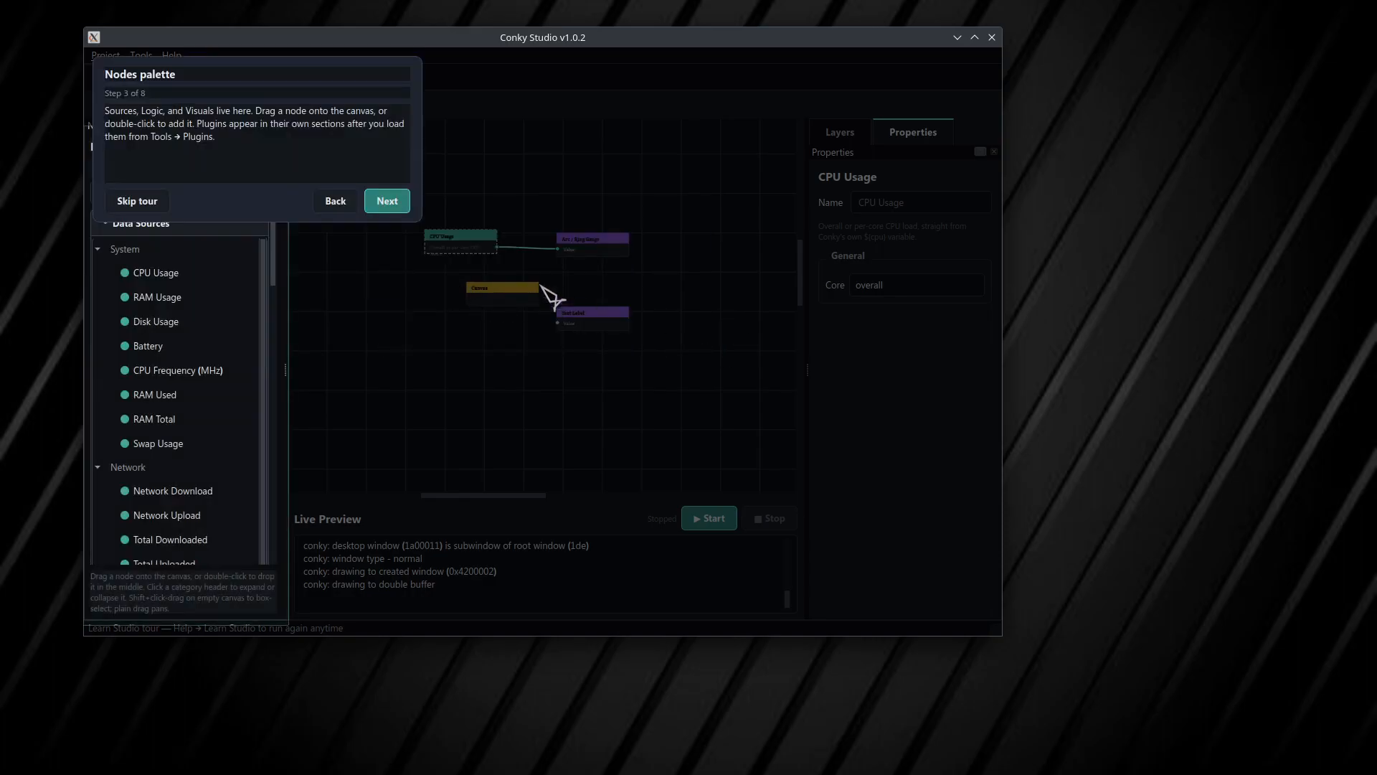
click(391, 205)
click(592, 211)
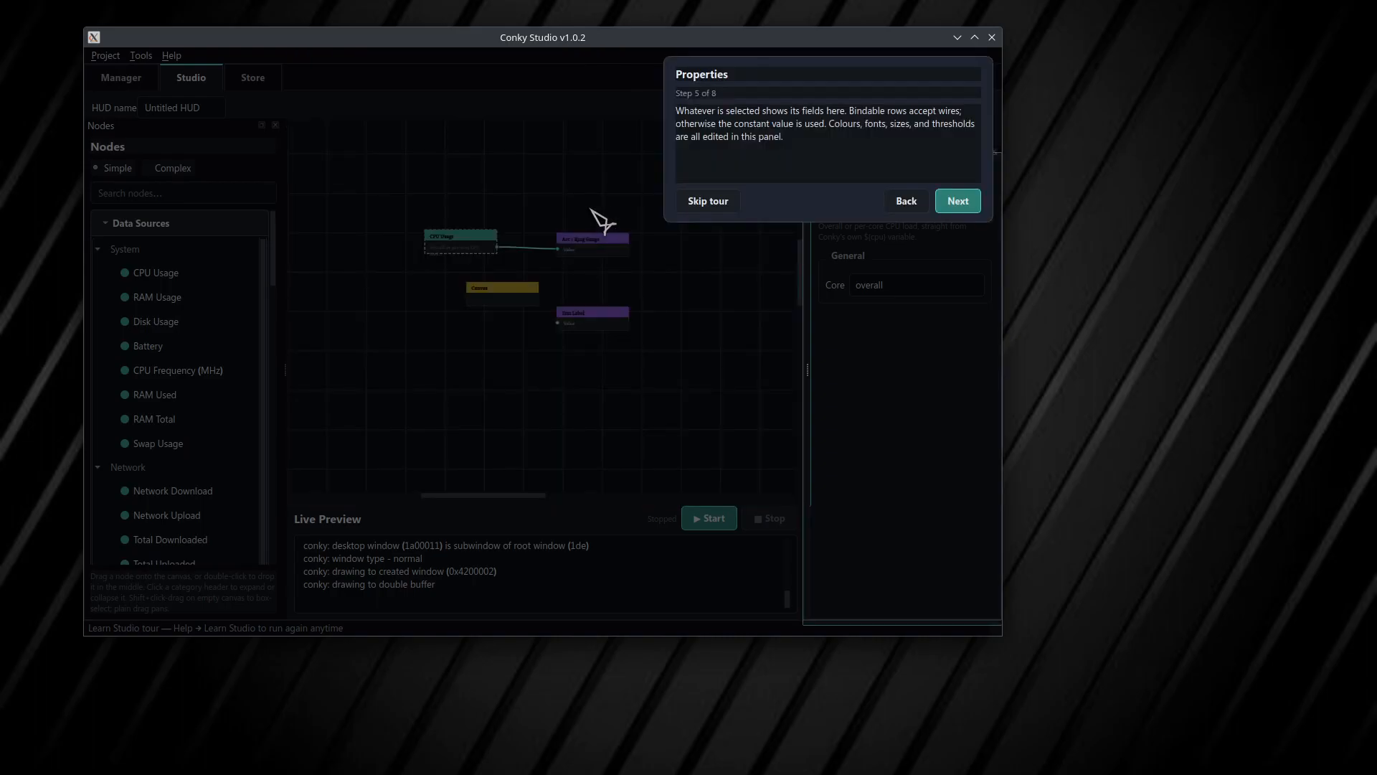
click(969, 203)
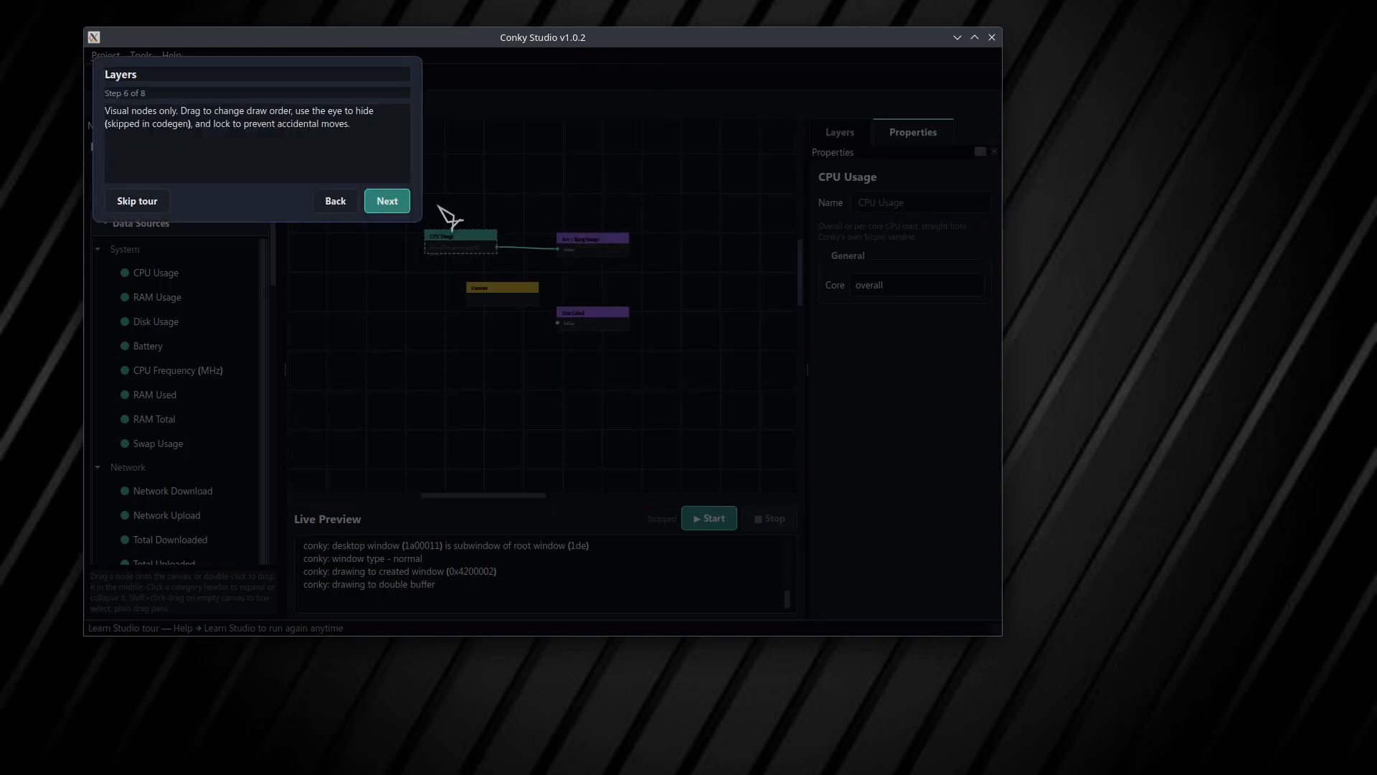
click(396, 204)
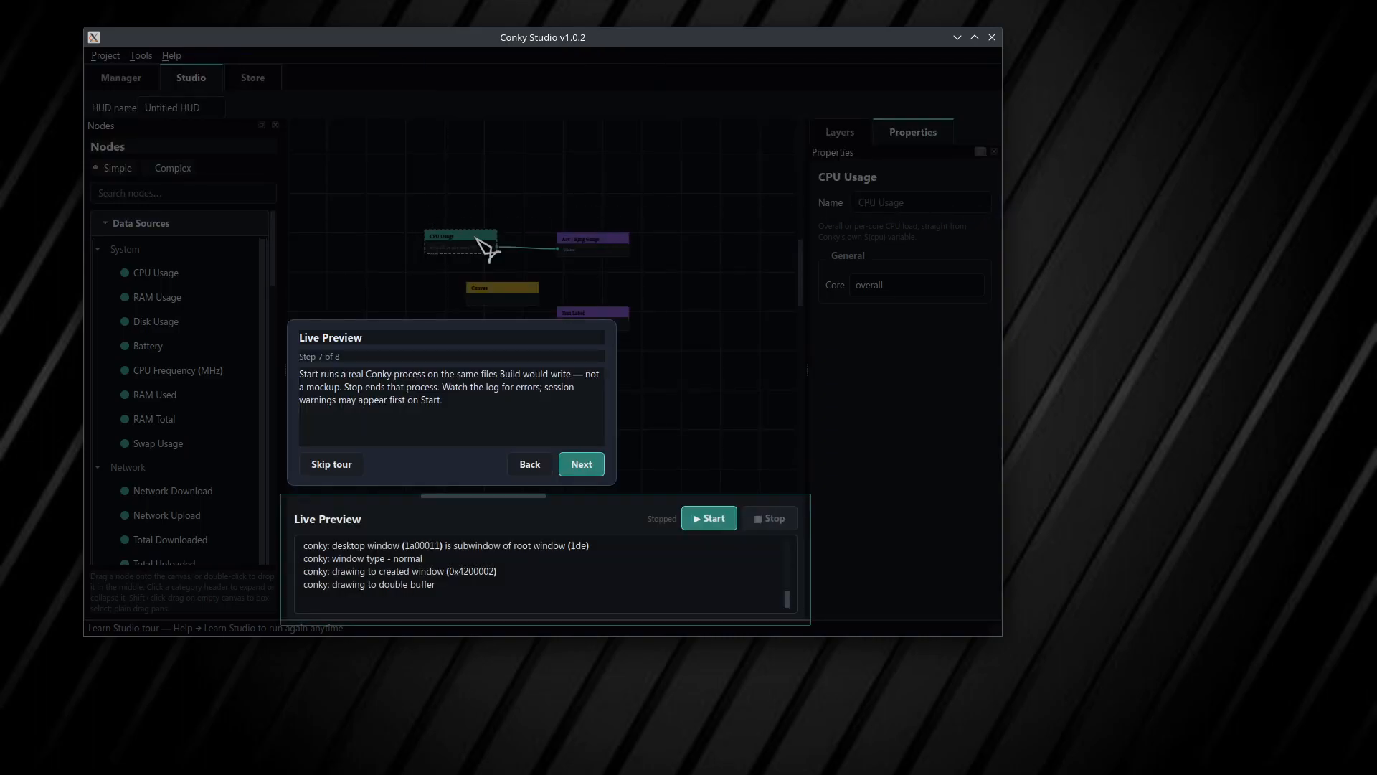
click(595, 465)
click(671, 332)
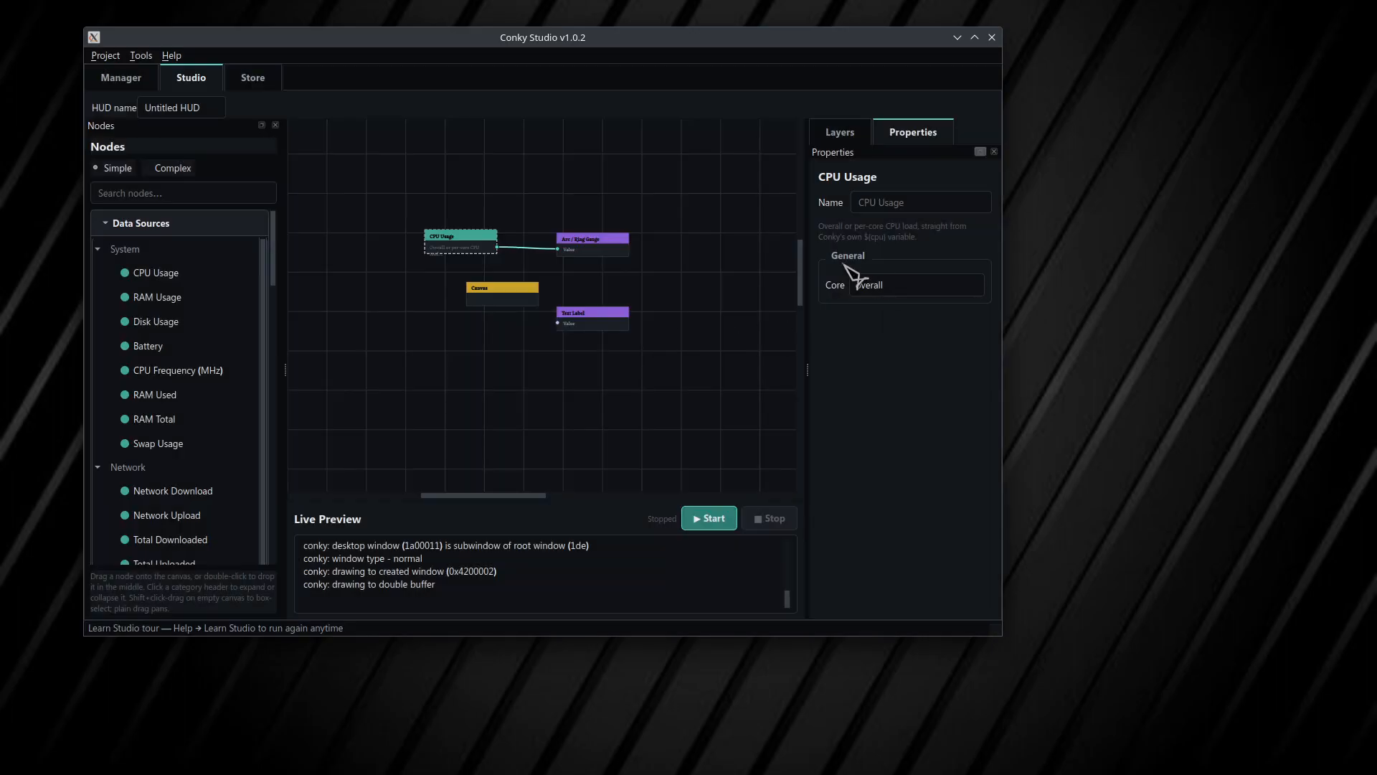
View the Support & guides links for Discord and YouTube, and close the dialog.
click(175, 58)
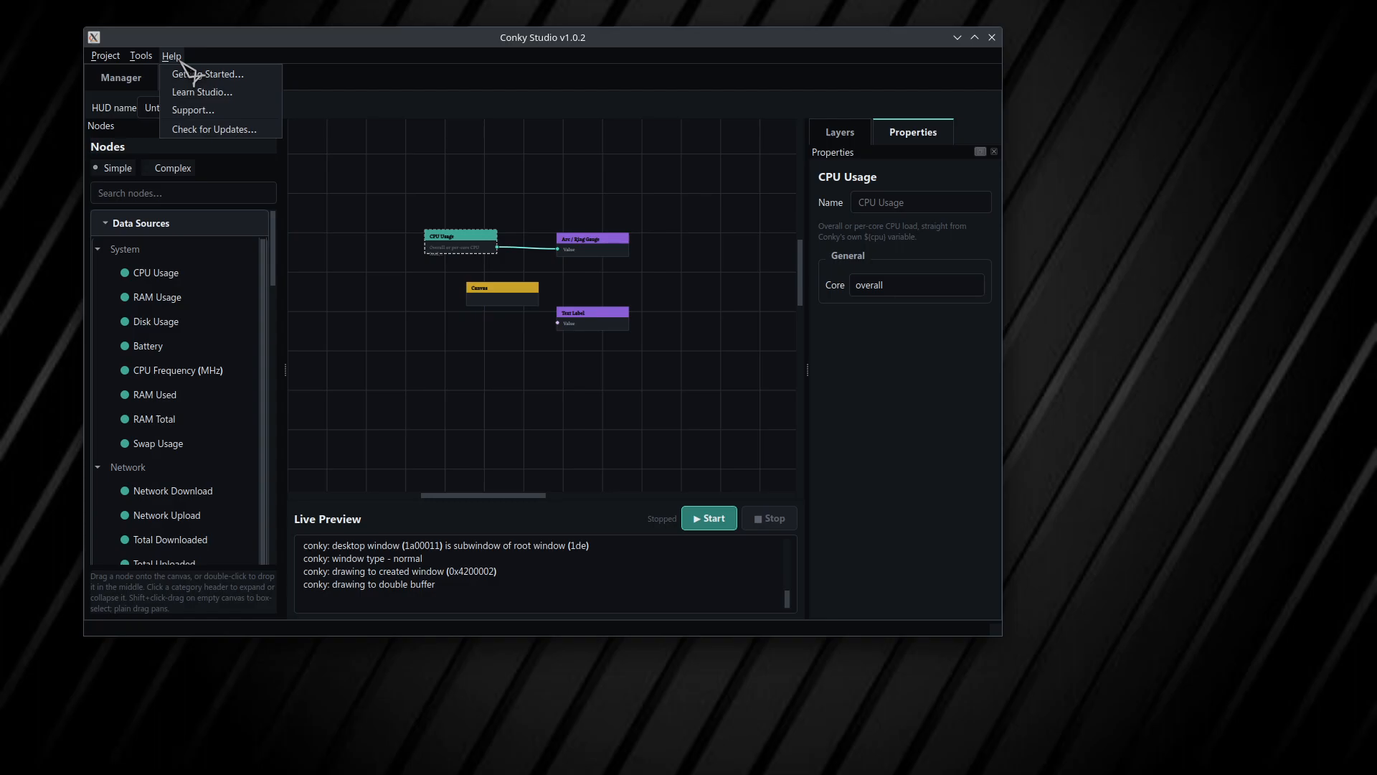
click(245, 115)
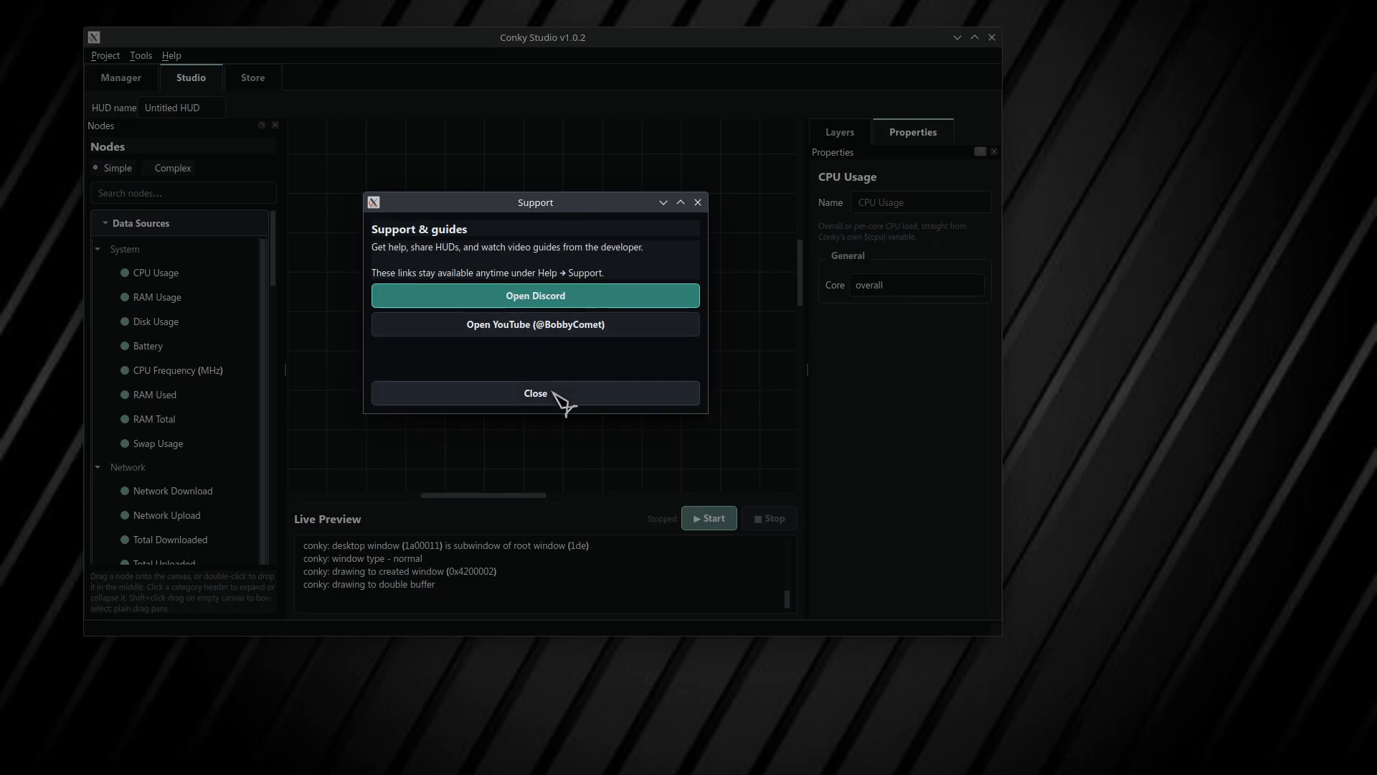
click(556, 395)
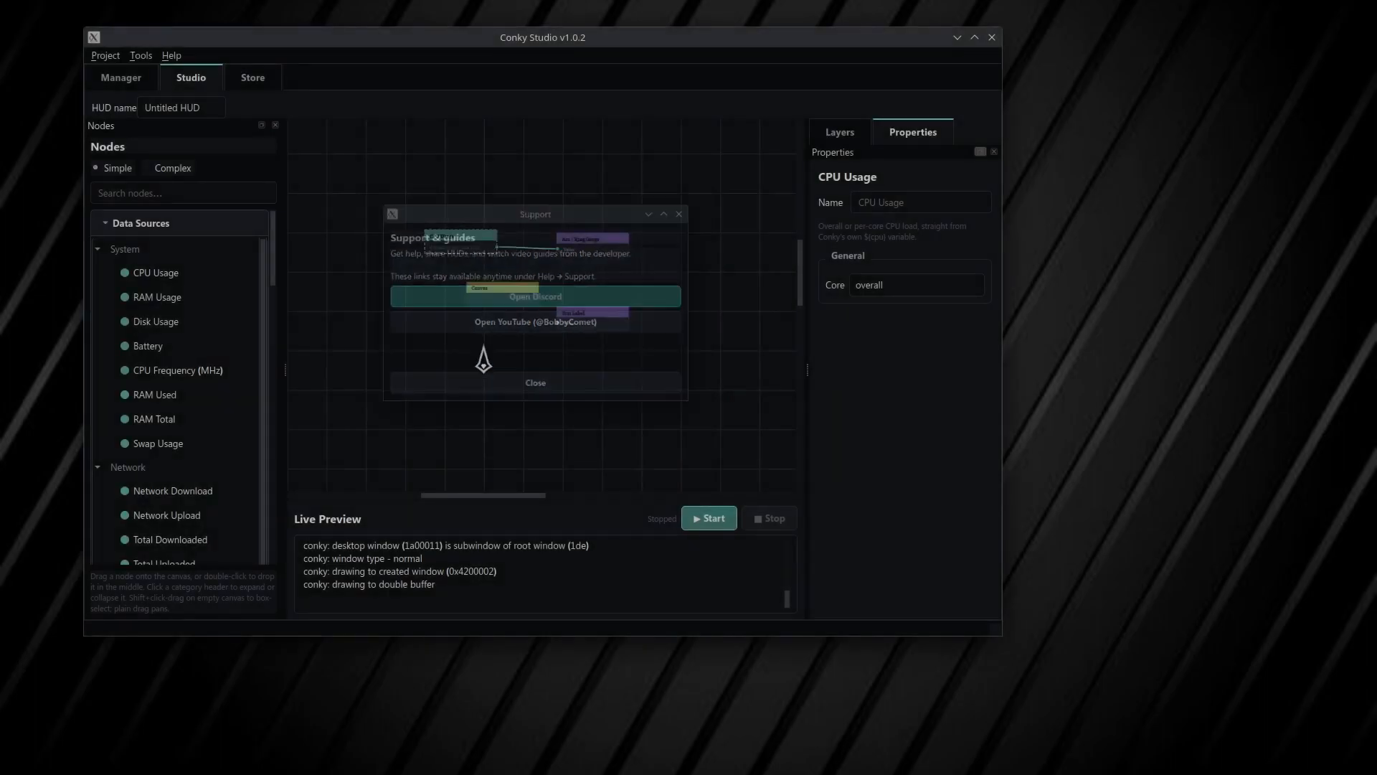
click(171, 56)
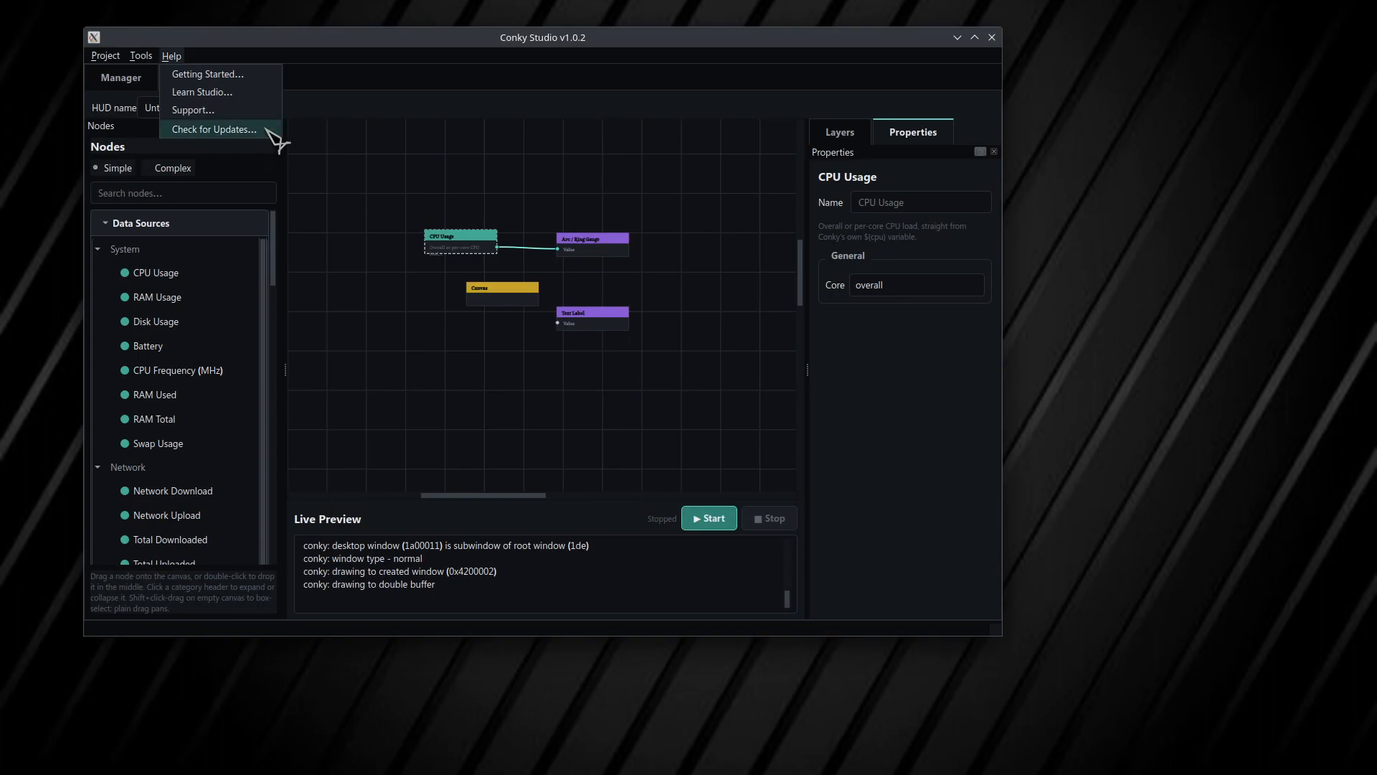
click(456, 79)
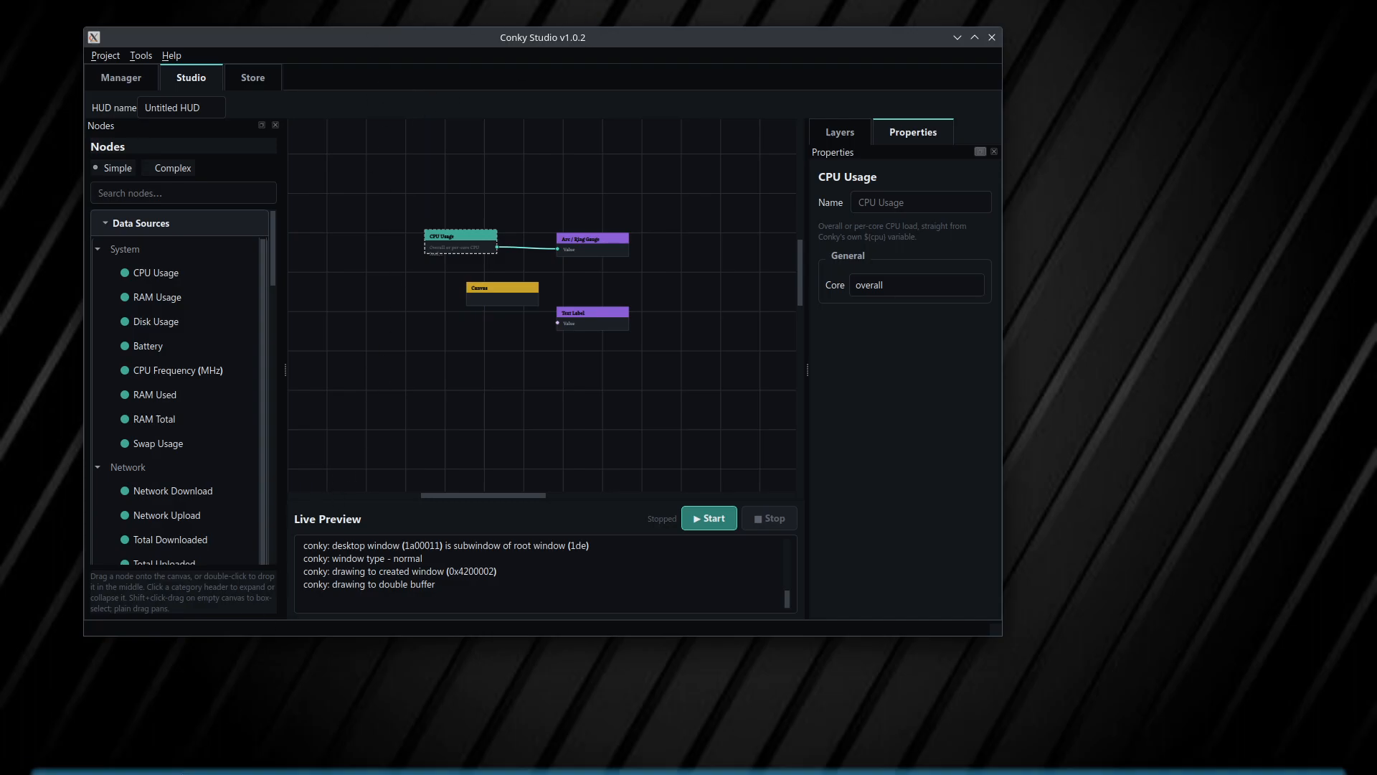
Switch to the browser, look over the GriffinUpdater repository on GitHub, go back to Conky-Studio, and minimize the browser.
click(124, 759)
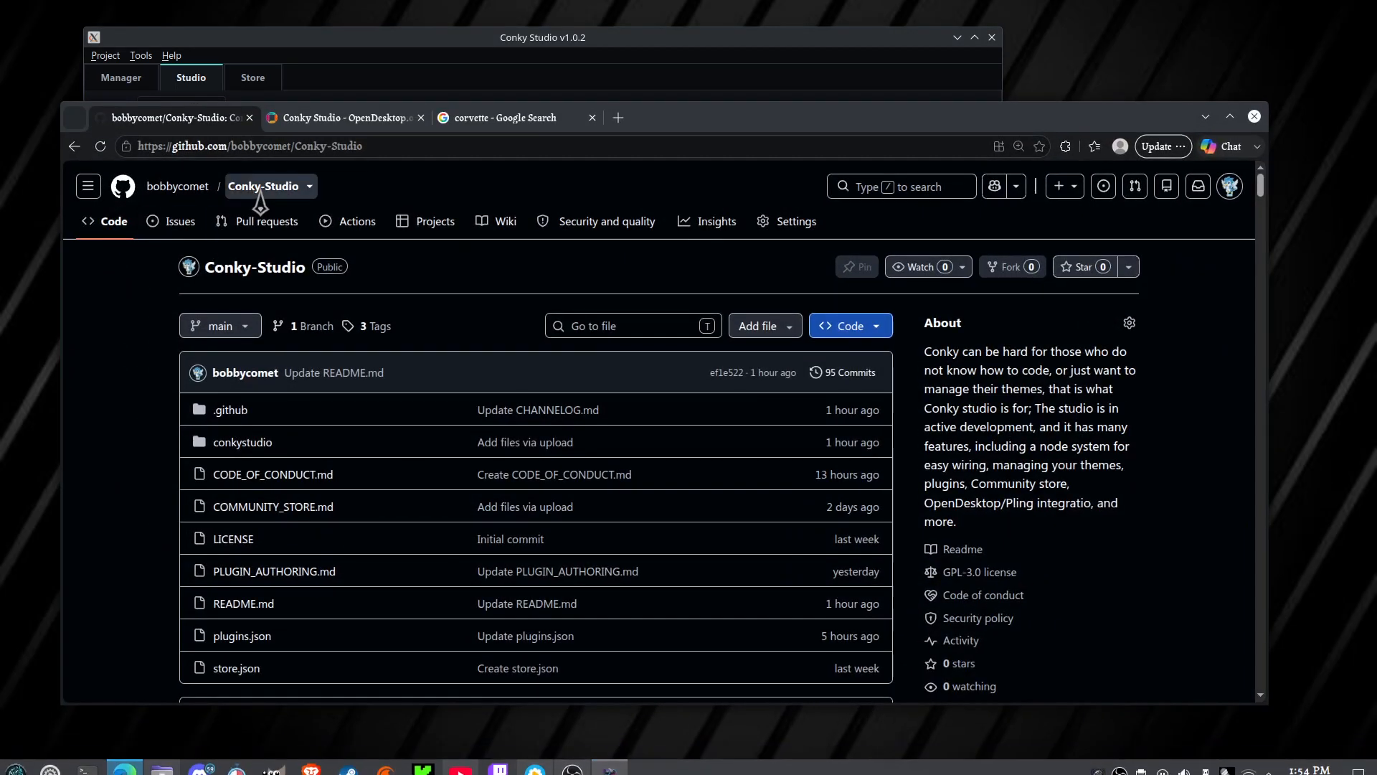
click(309, 188)
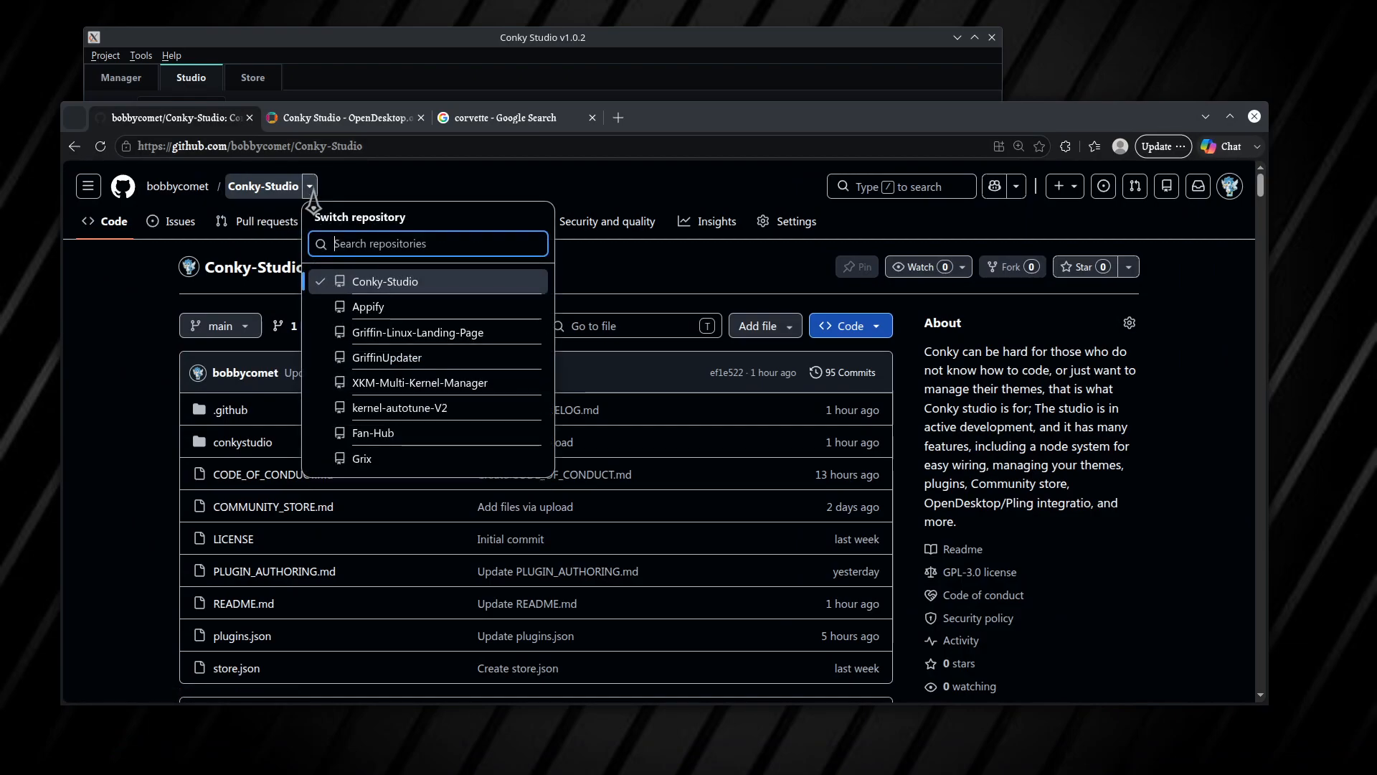
click(434, 358)
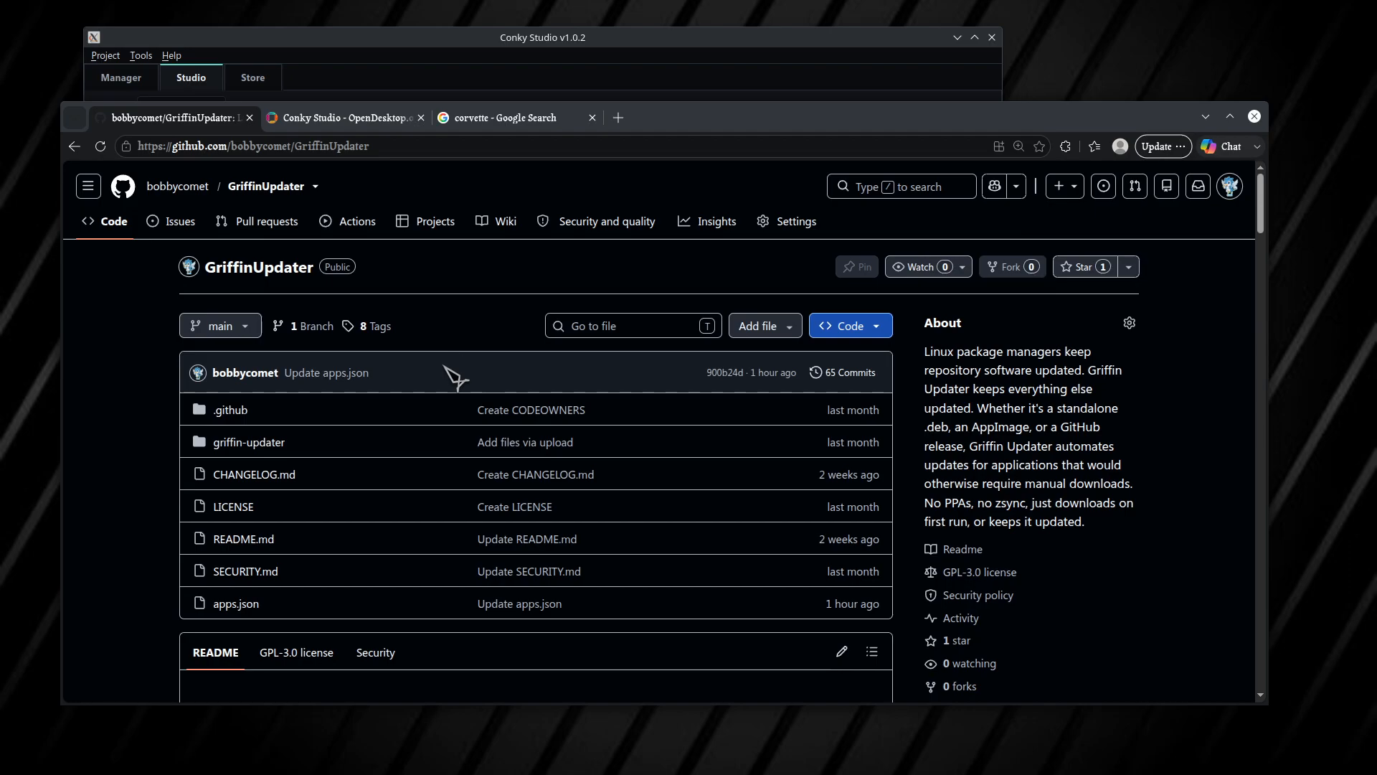
scroll(462, 373, down, 1)
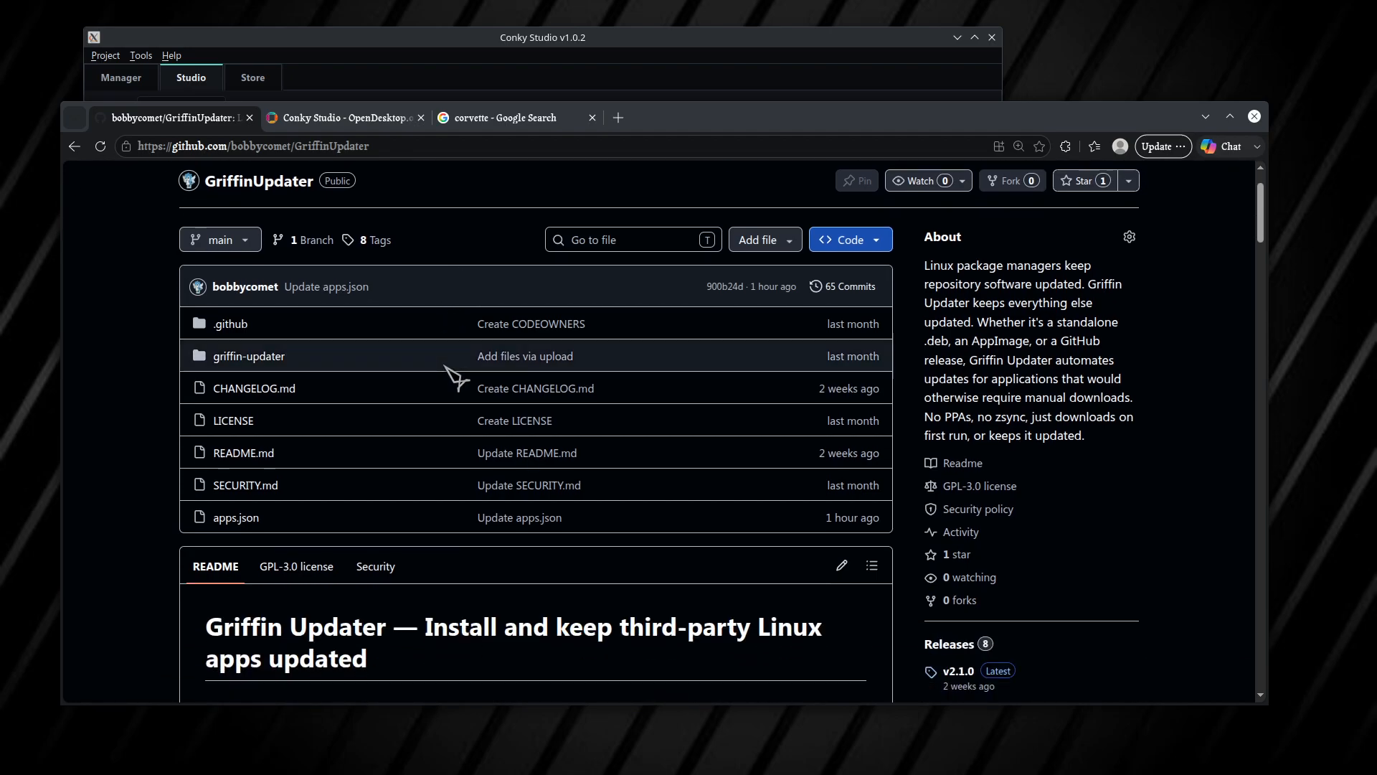
scroll(455, 376, up, 1)
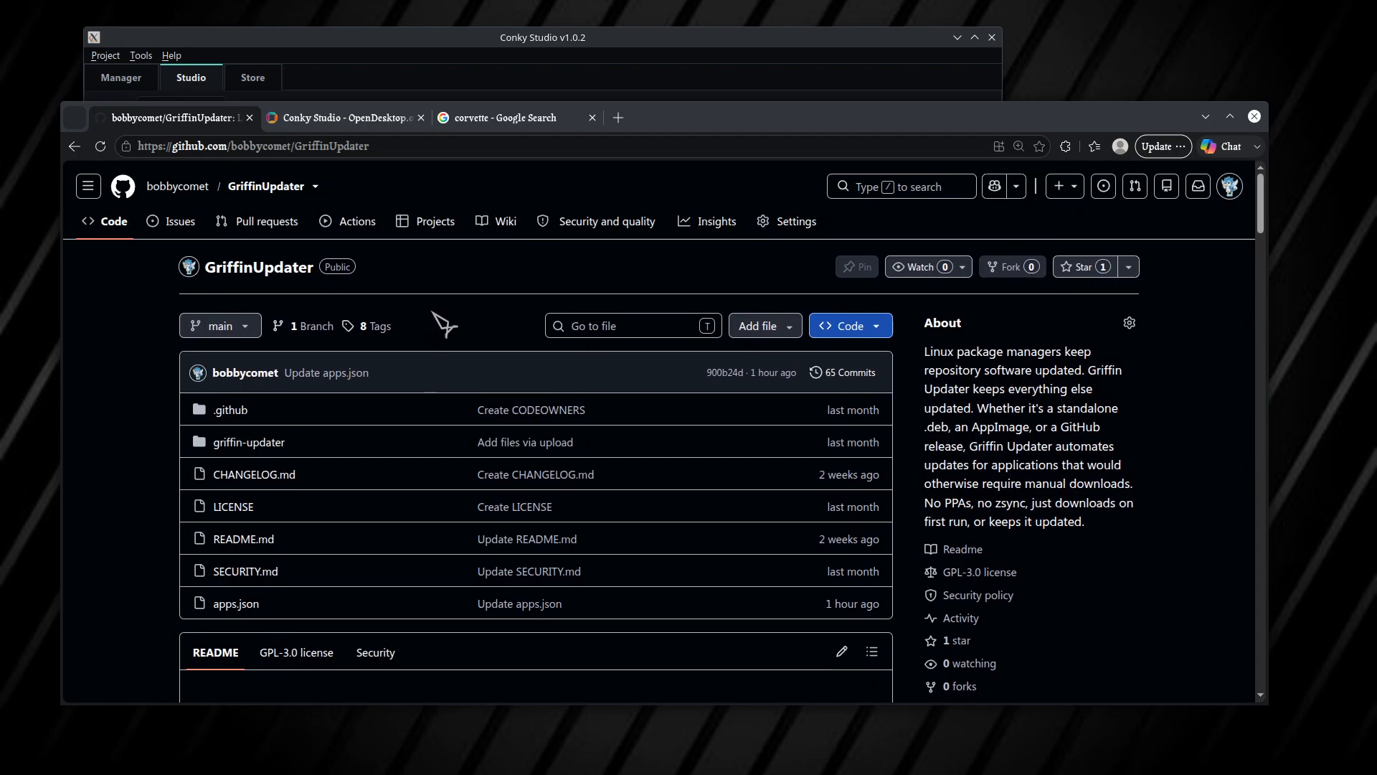
key(alt+Left)
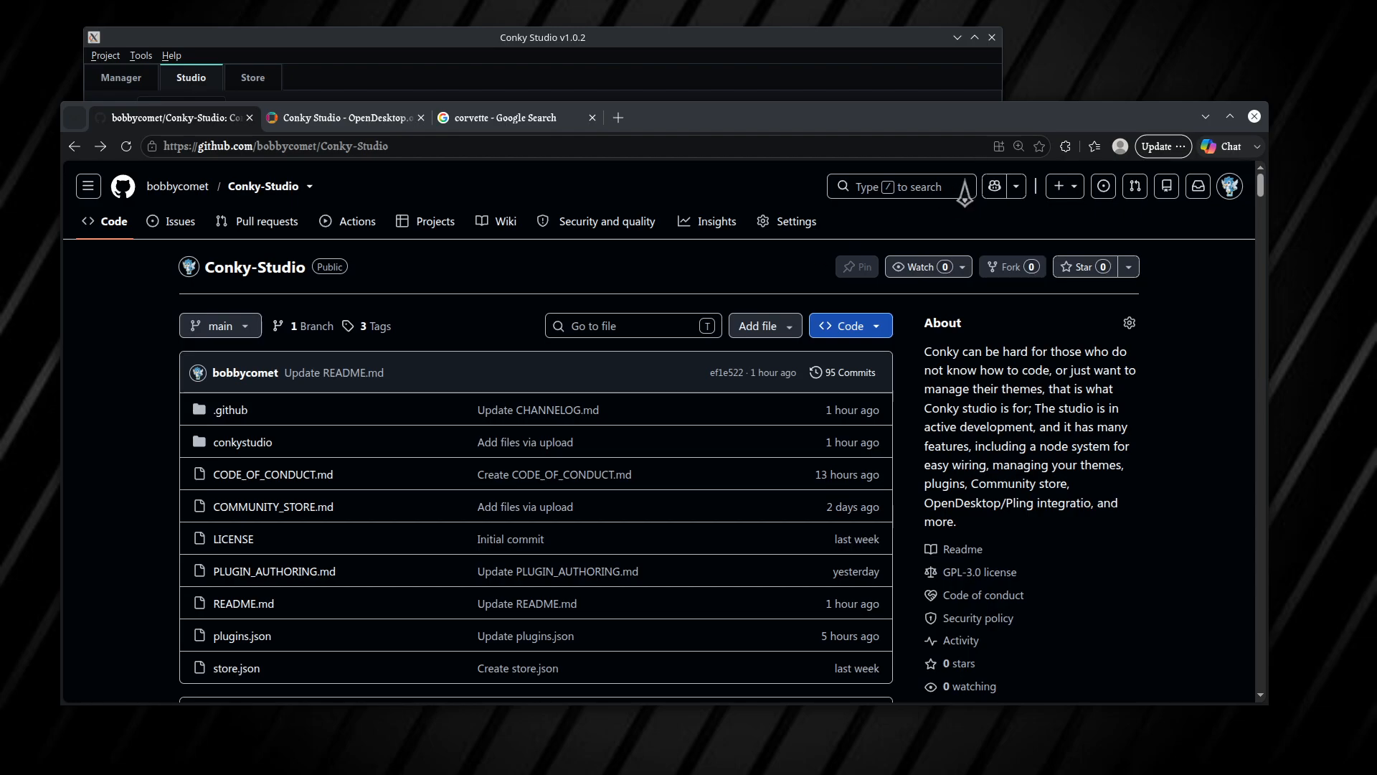
click(1205, 117)
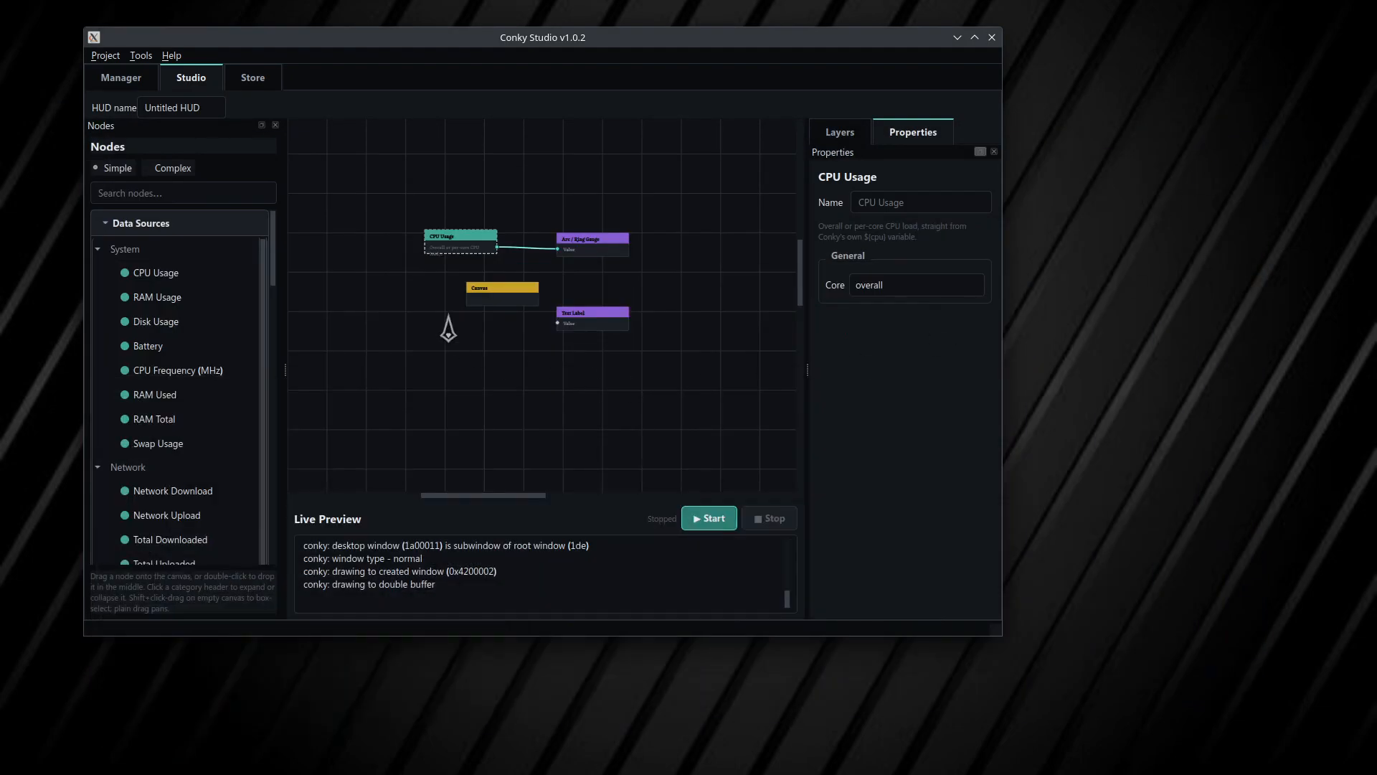
View the Hardware & Session report on the display session, Conky installation and hardware, and close it.
click(145, 58)
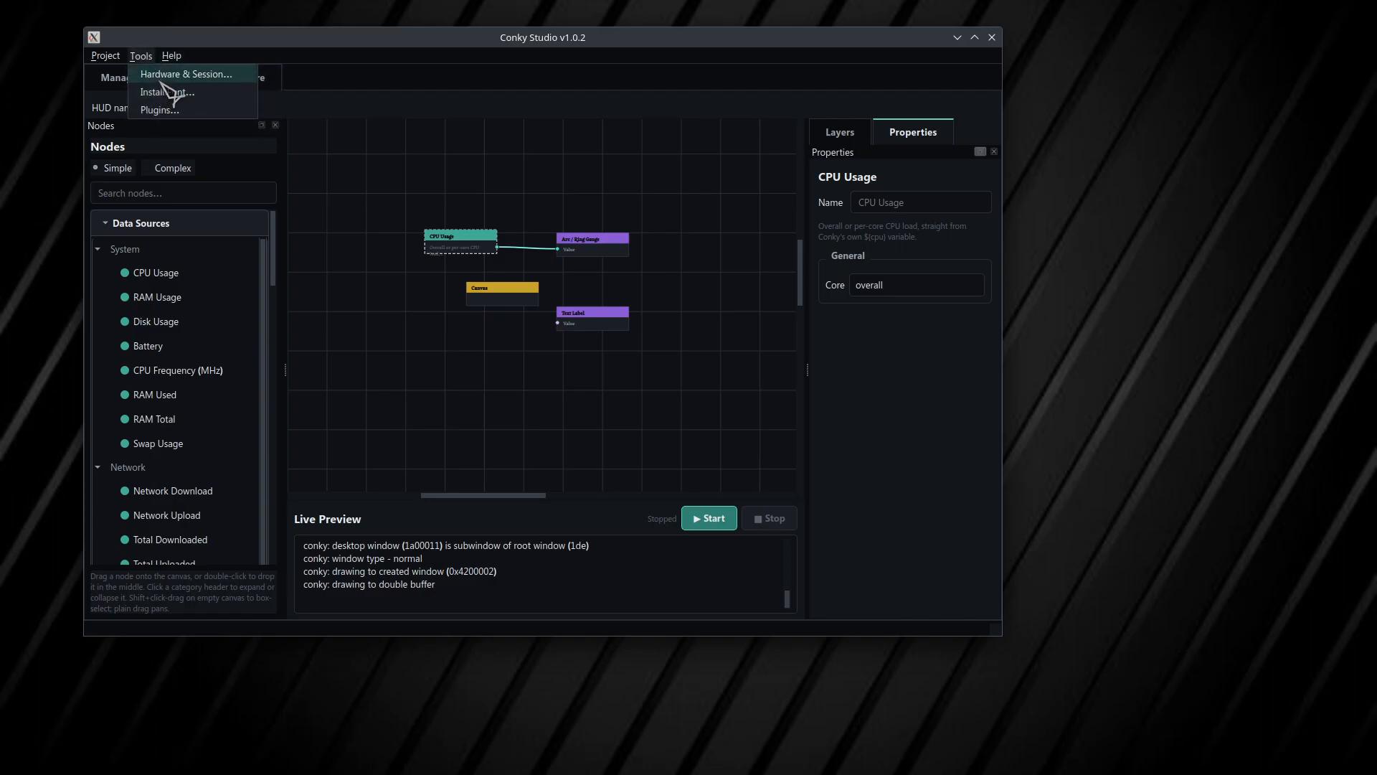
click(158, 74)
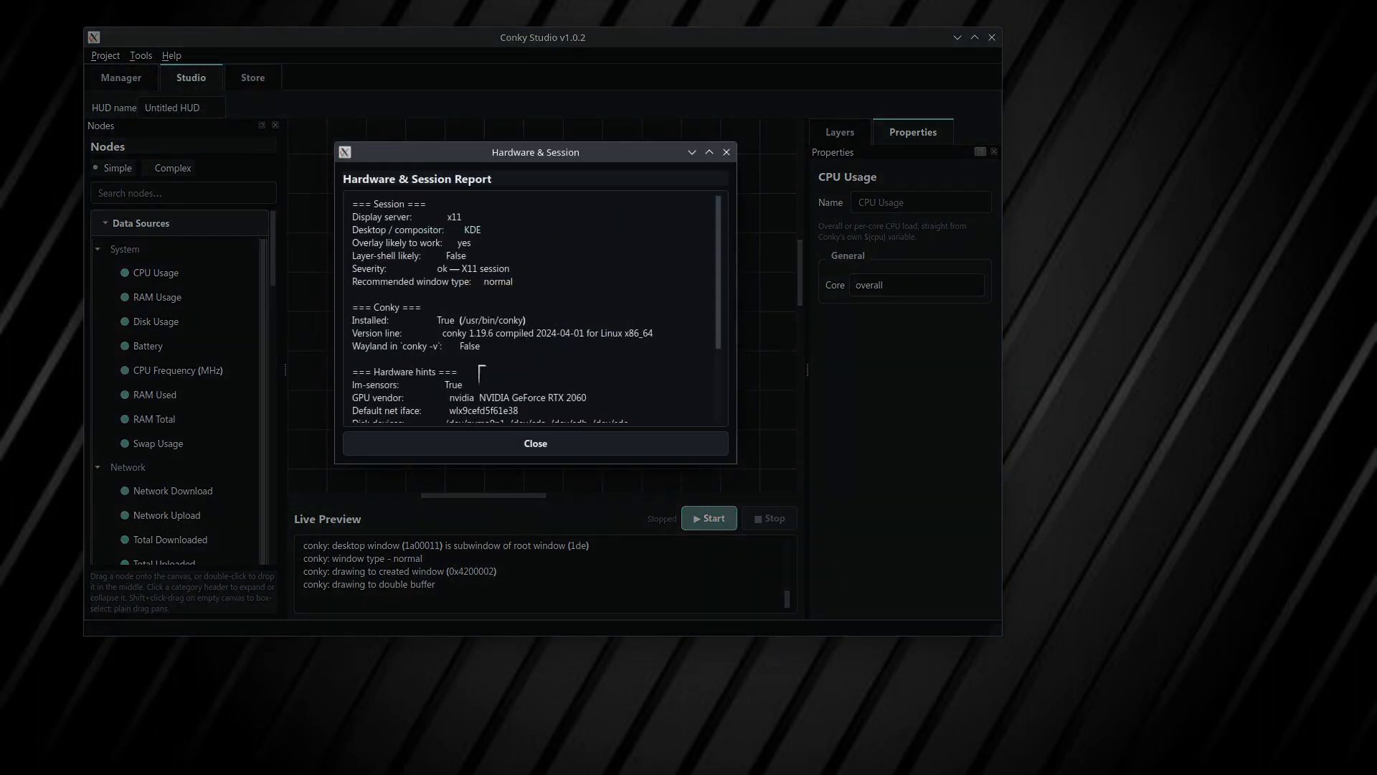
click(574, 444)
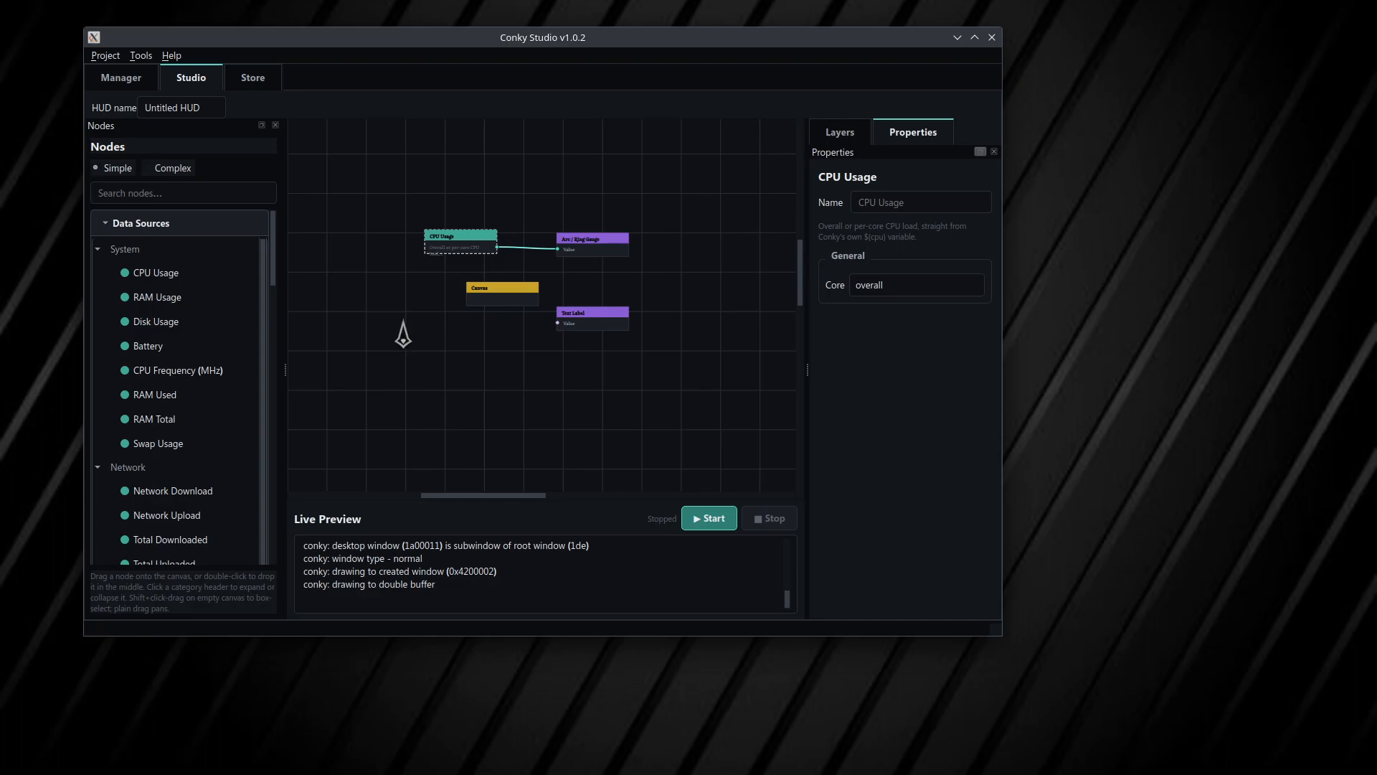
drag(393, 332, 422, 335)
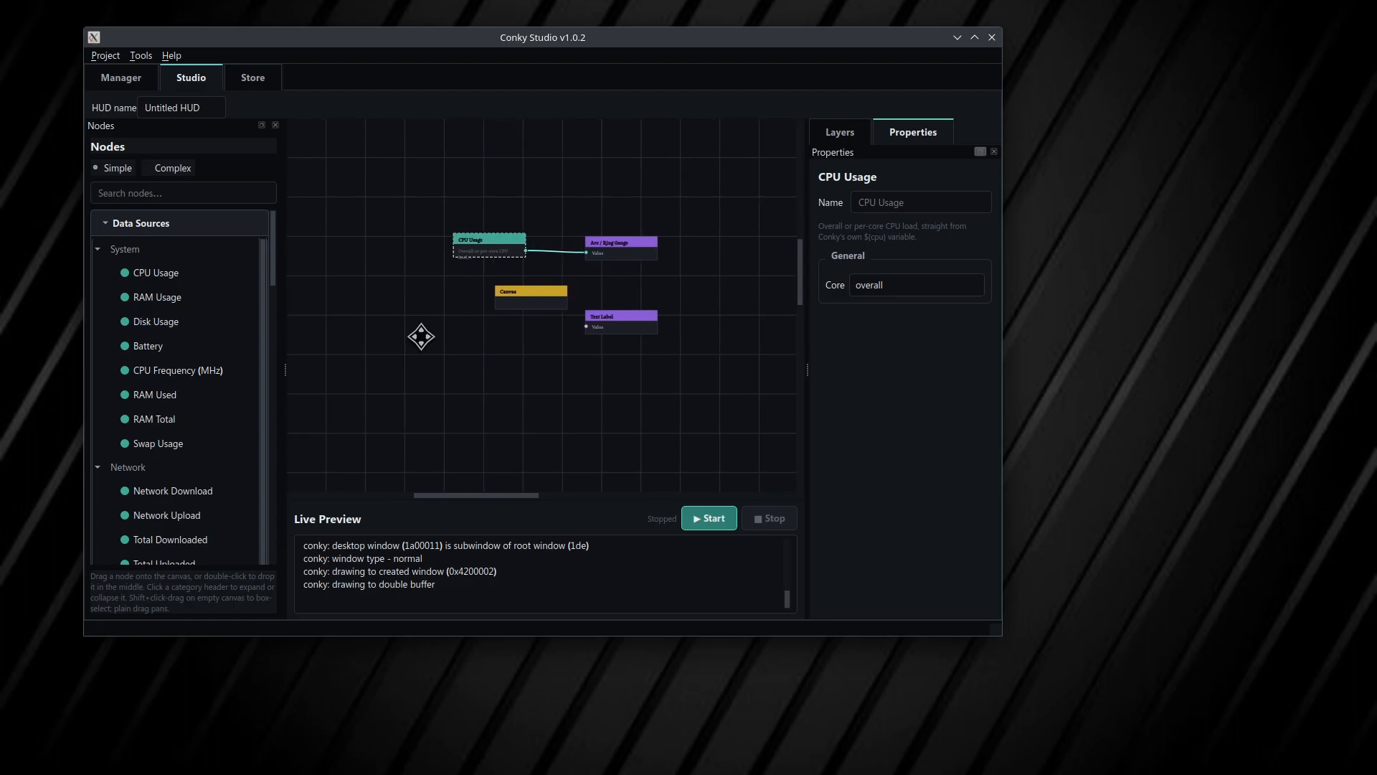
click(115, 60)
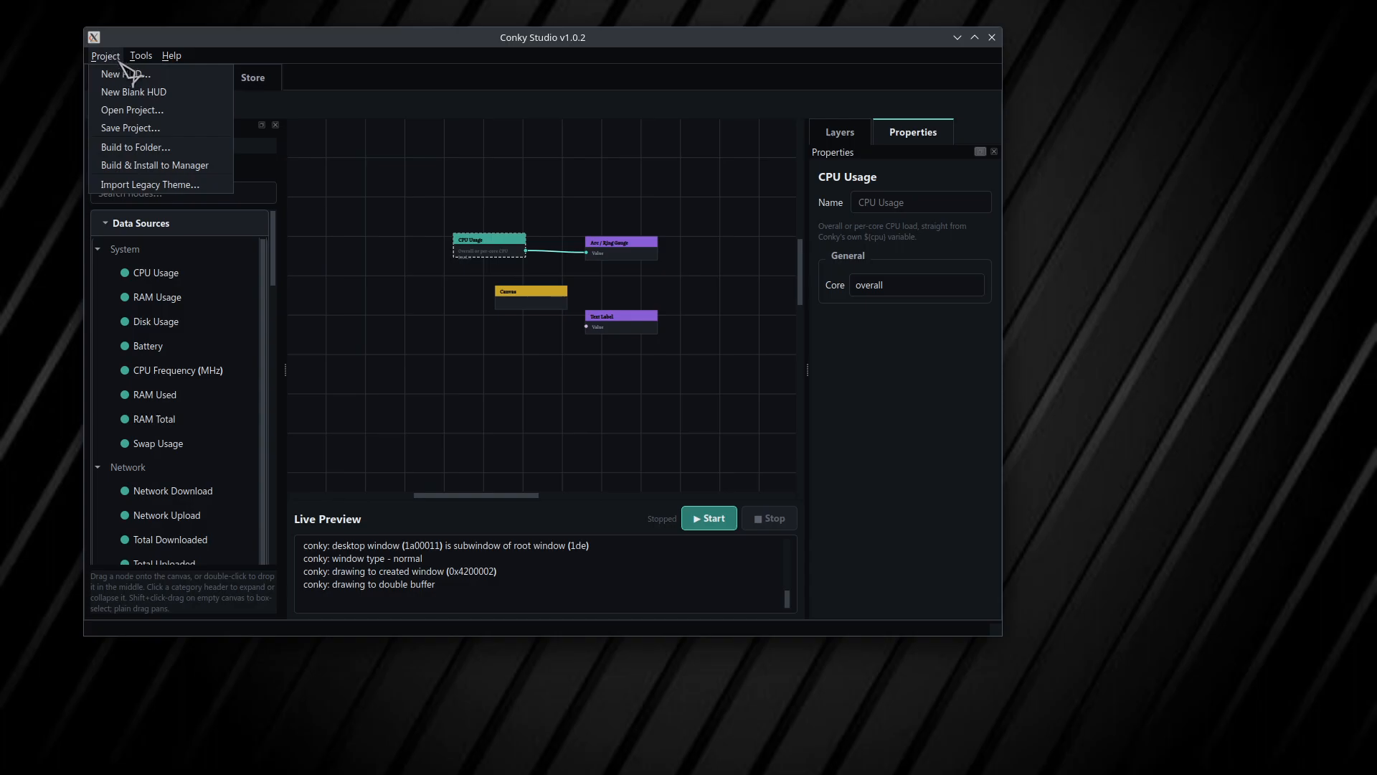
click(394, 390)
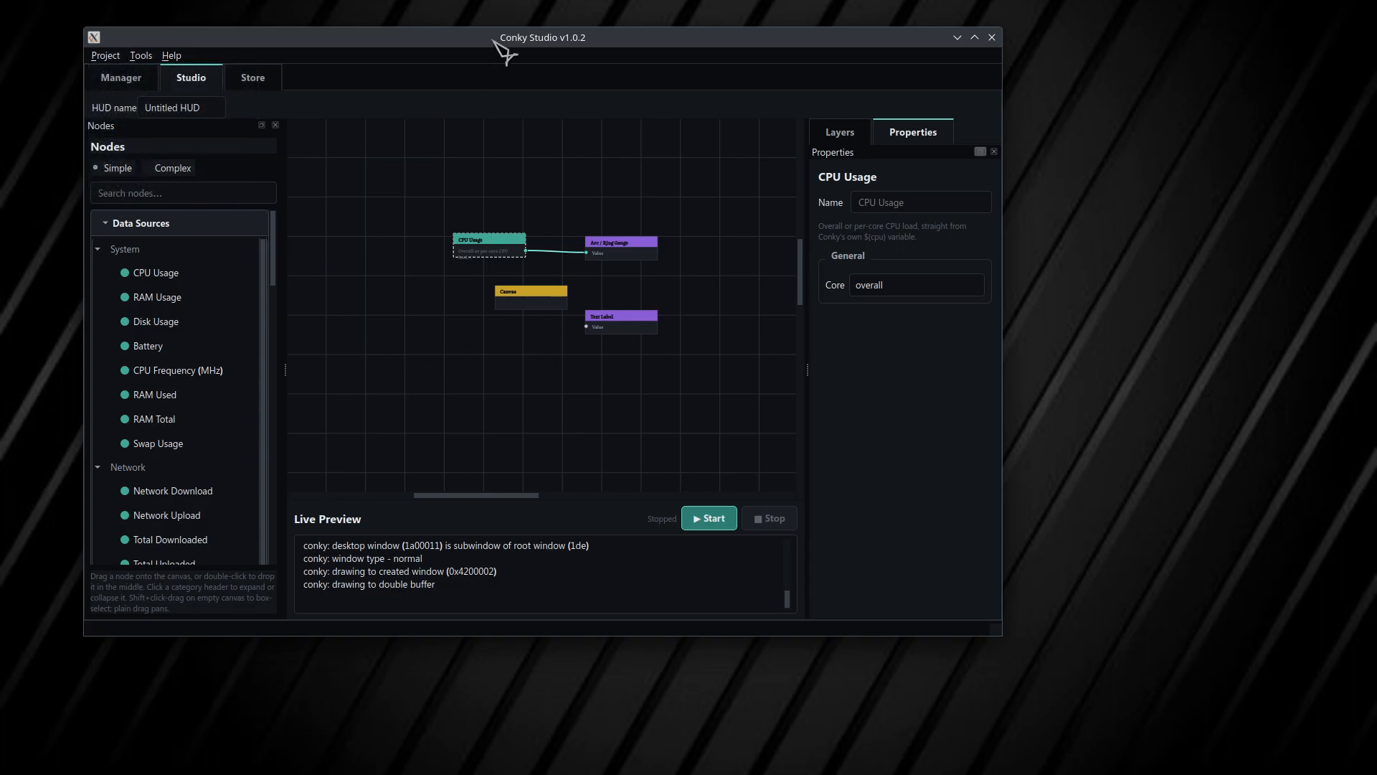
Move the Conky Studio window farther right on the desktop, keeping its size.
drag(497, 37, 676, 35)
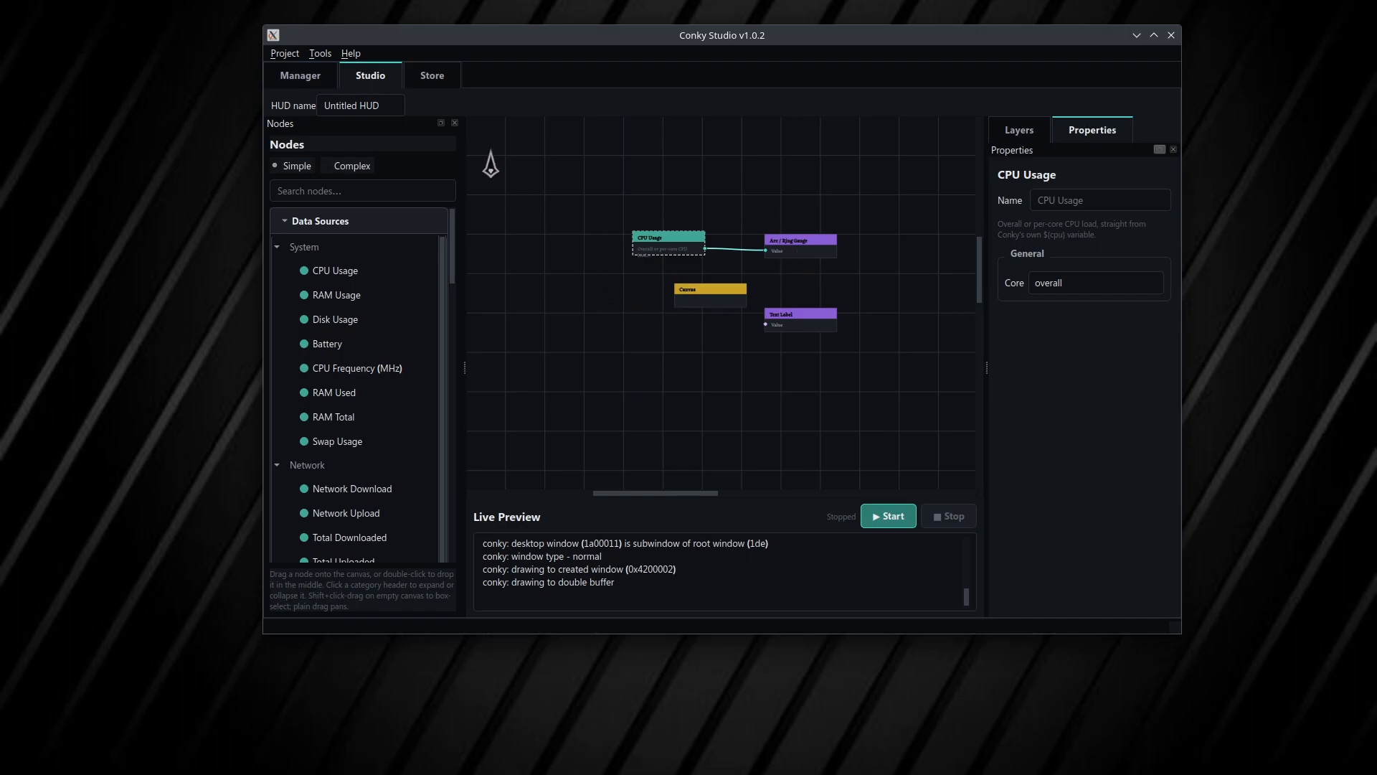
Create a new Minimal HUD at 1920x1080 with the Calendar and Moon panels added and the Network panel left out.
click(285, 54)
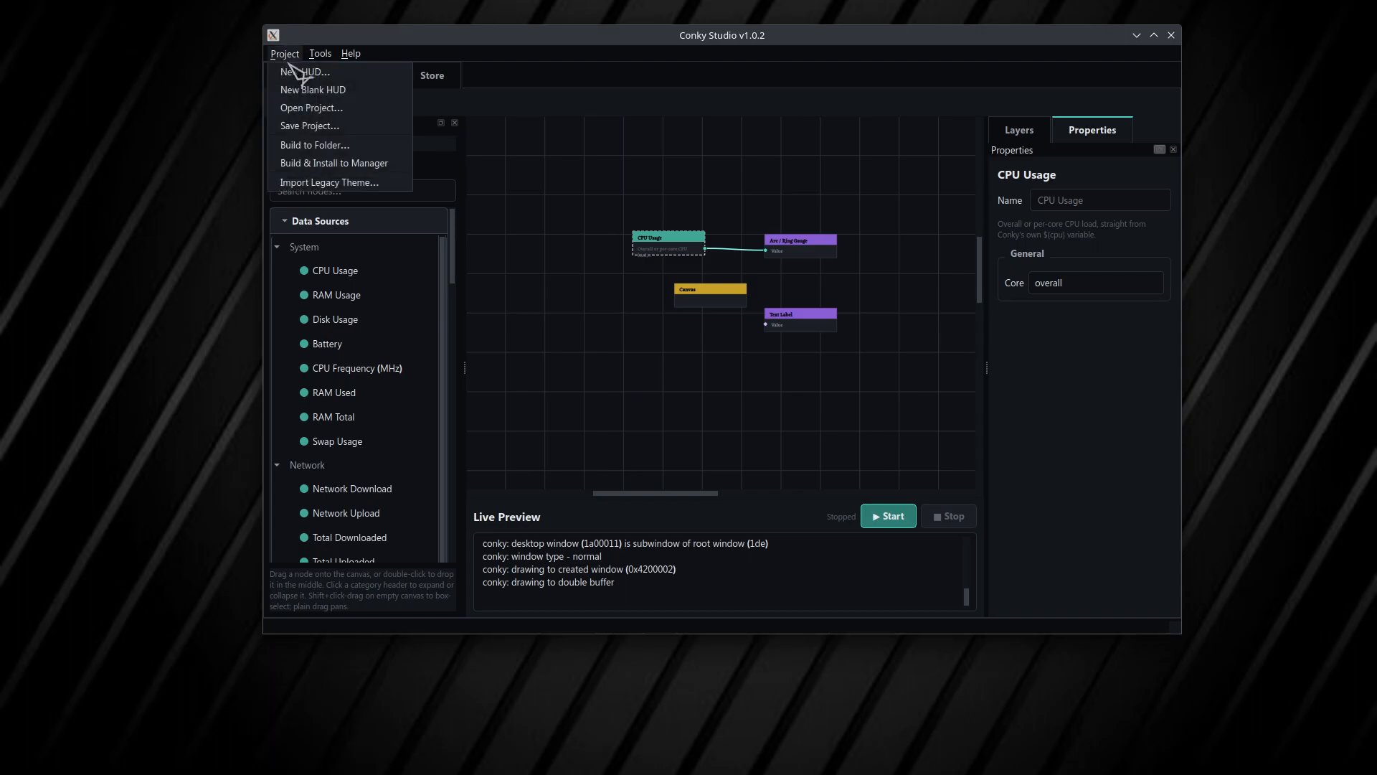
click(345, 77)
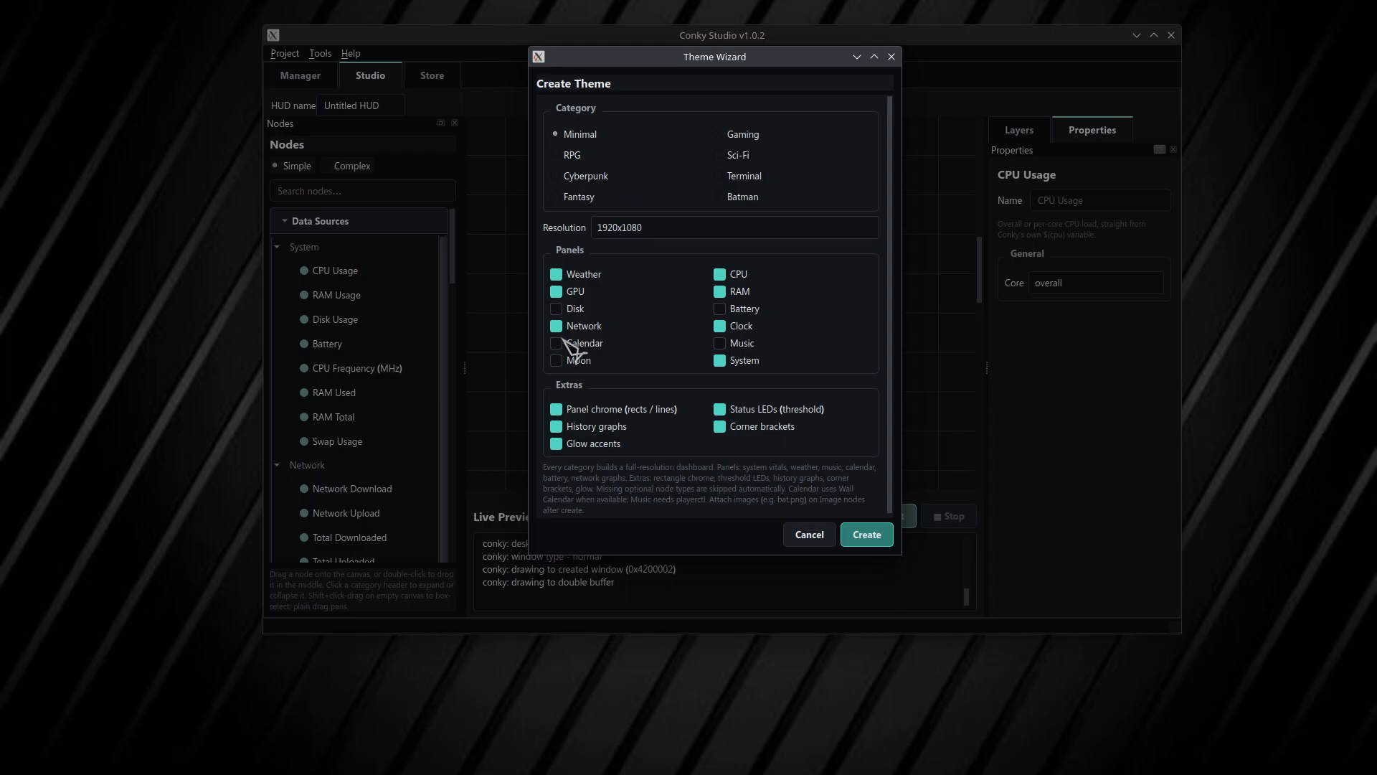
click(556, 344)
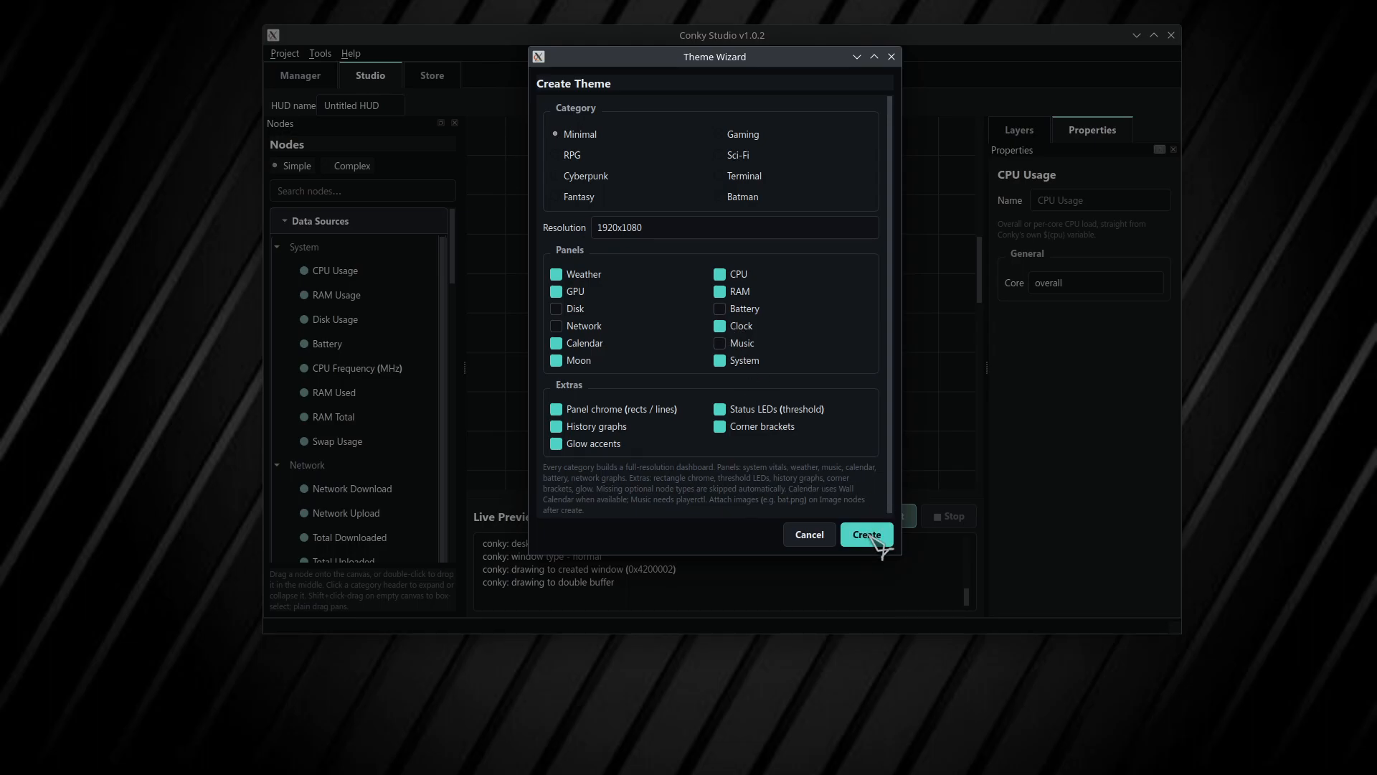
click(868, 535)
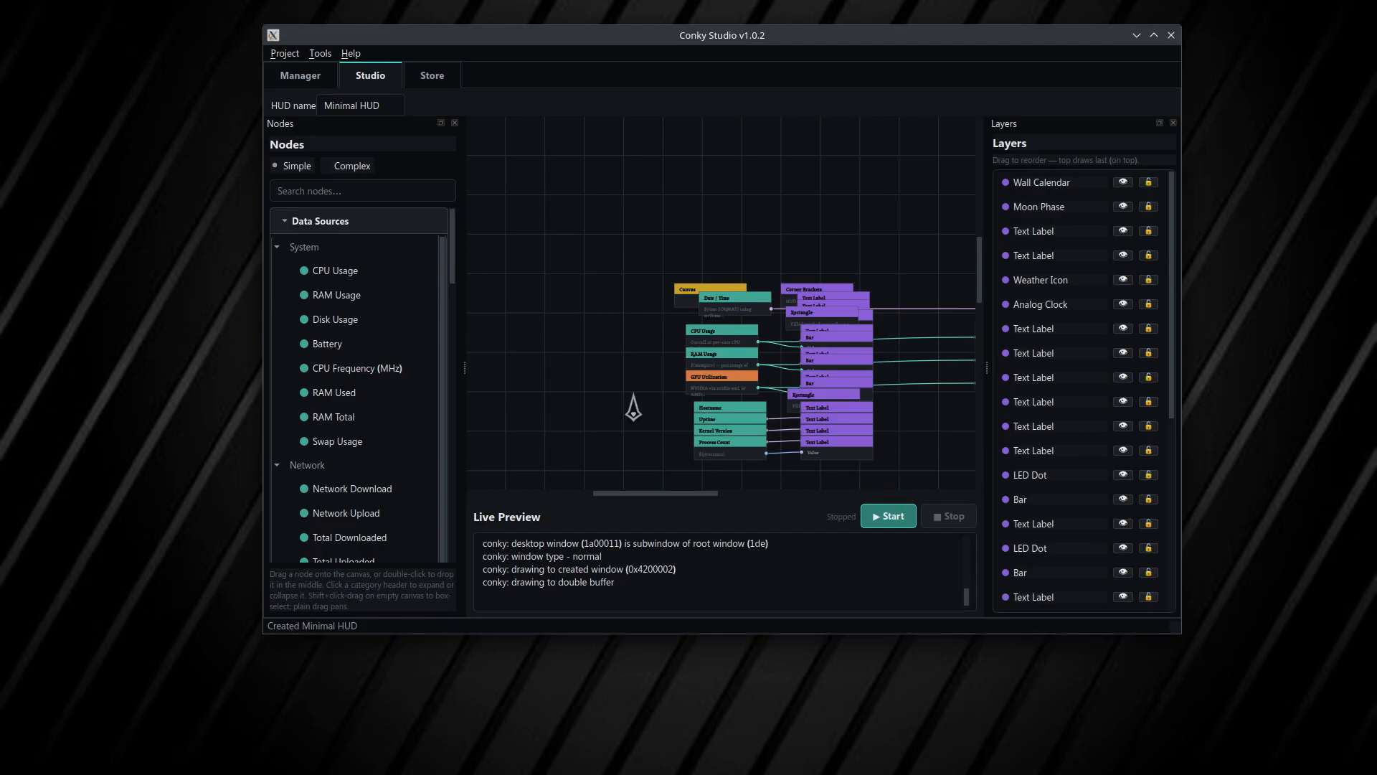
Start the live preview of the Minimal HUD and move the Conky Studio window lower on the desktop to uncover the widgets.
drag(634, 406, 570, 305)
drag(907, 399, 823, 405)
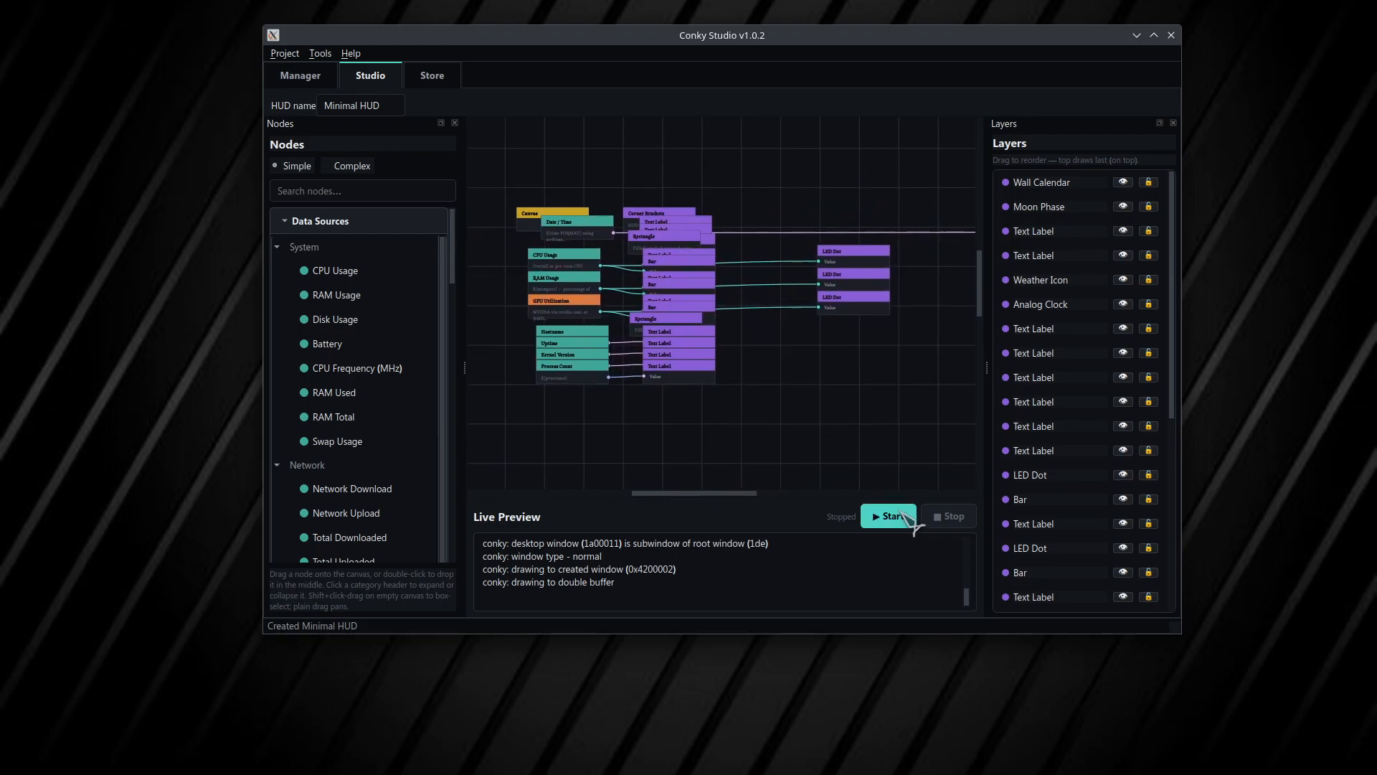
click(889, 517)
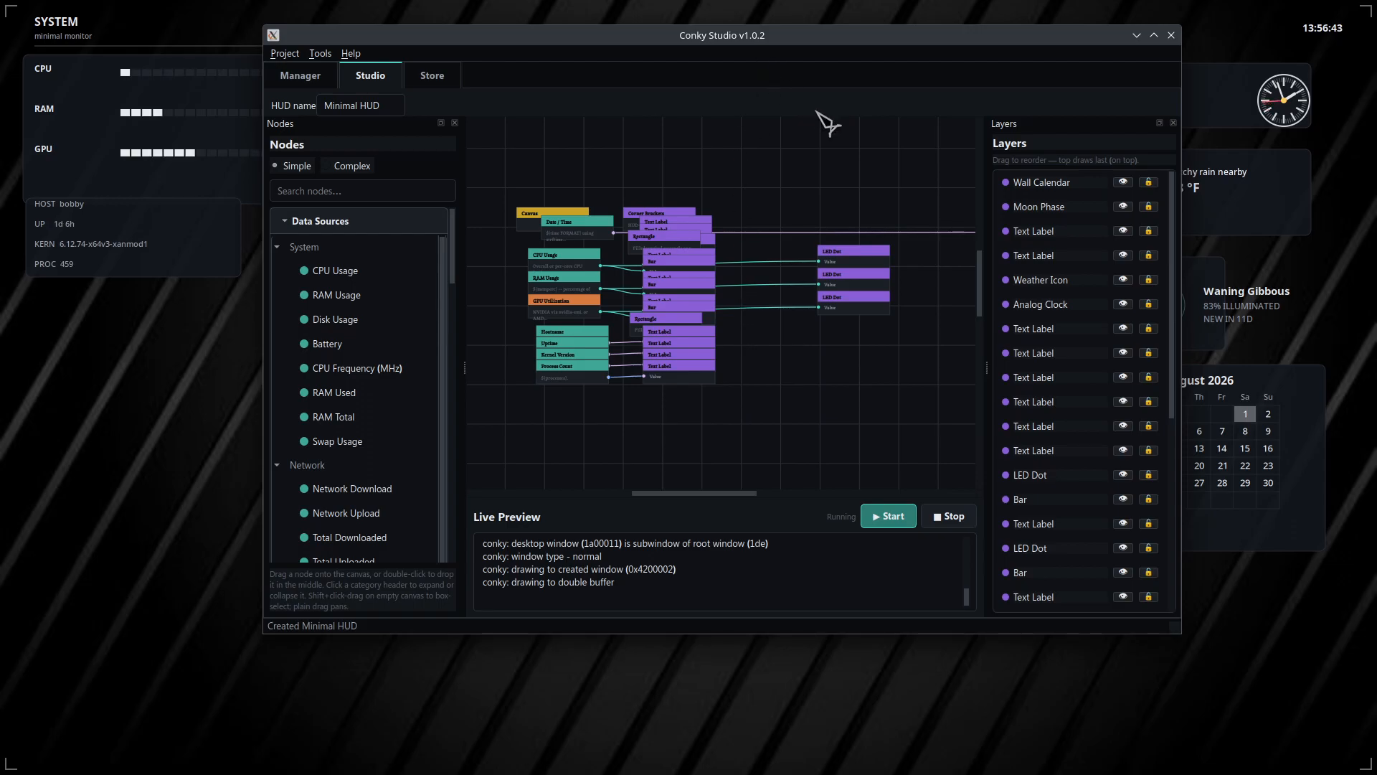
drag(850, 37, 794, 115)
drag(741, 457, 796, 332)
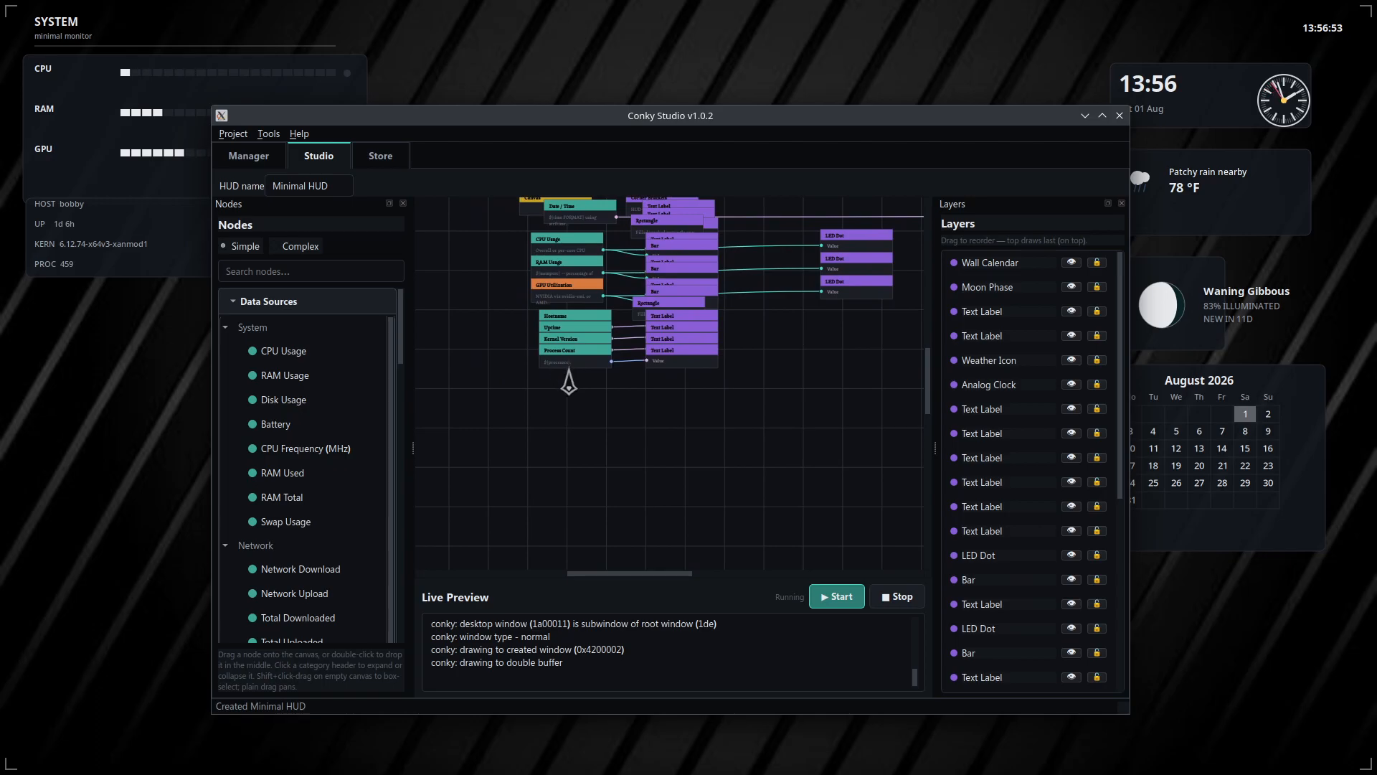
Move the Process Count node and its bound Text Label down, clear of the stacked system nodes.
click(570, 372)
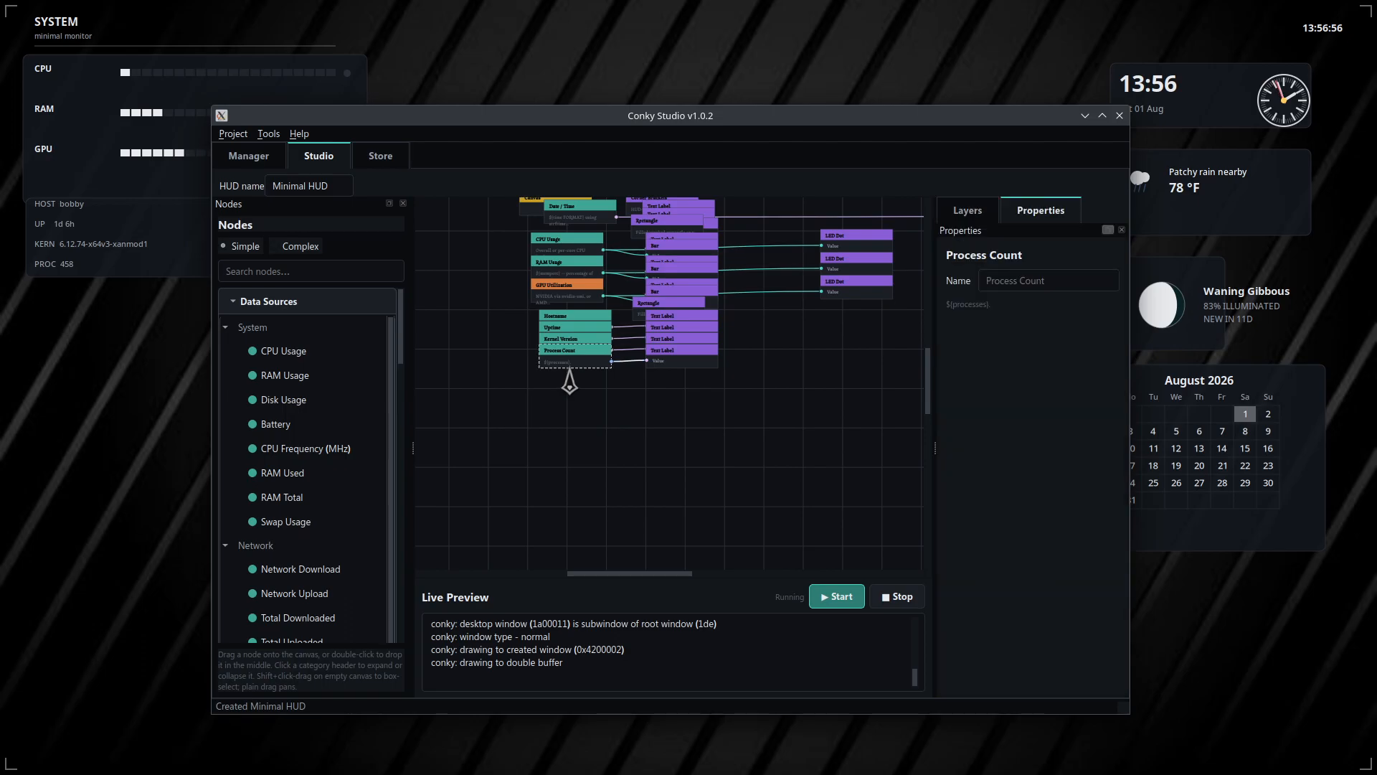
drag(570, 371, 517, 393)
drag(695, 364, 693, 392)
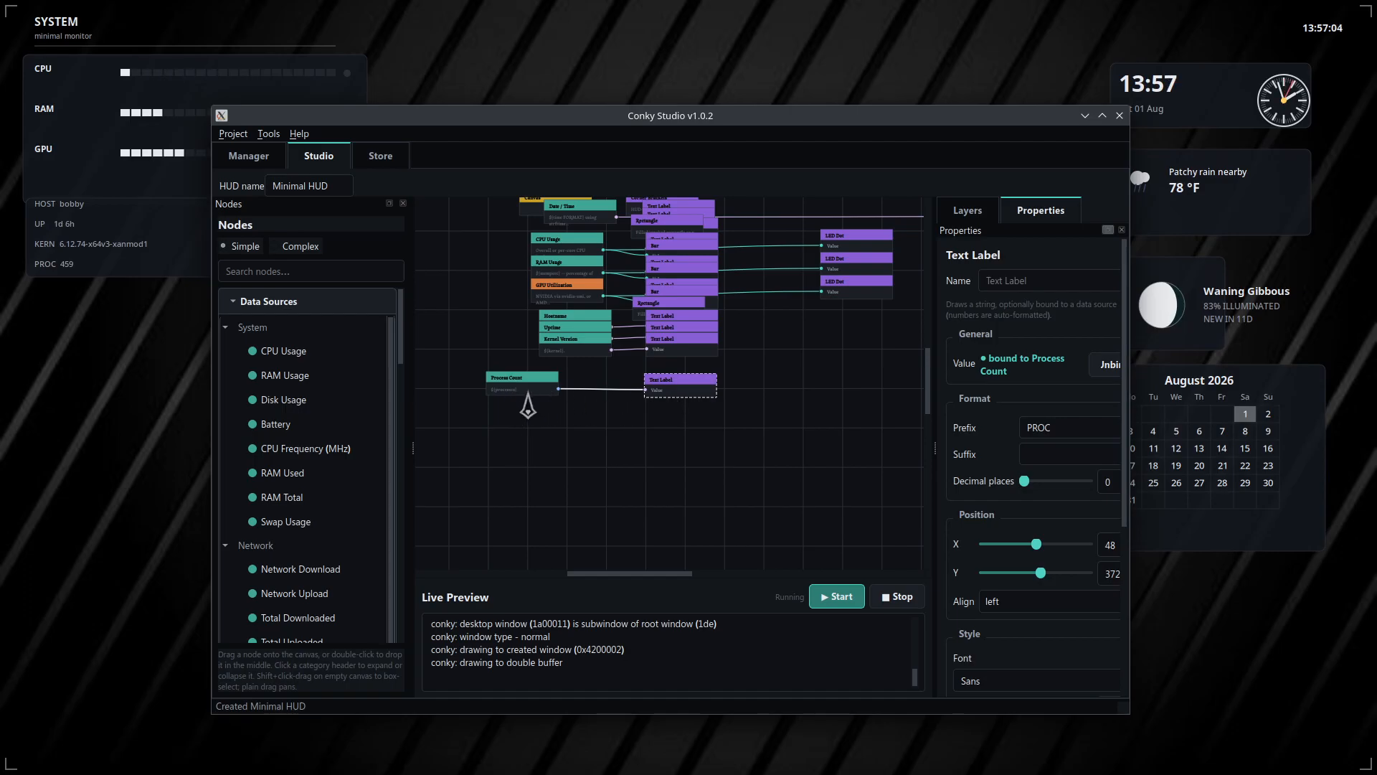
Select the Kernel Version node and look closely at the surrounding nodes and their connections.
click(565, 353)
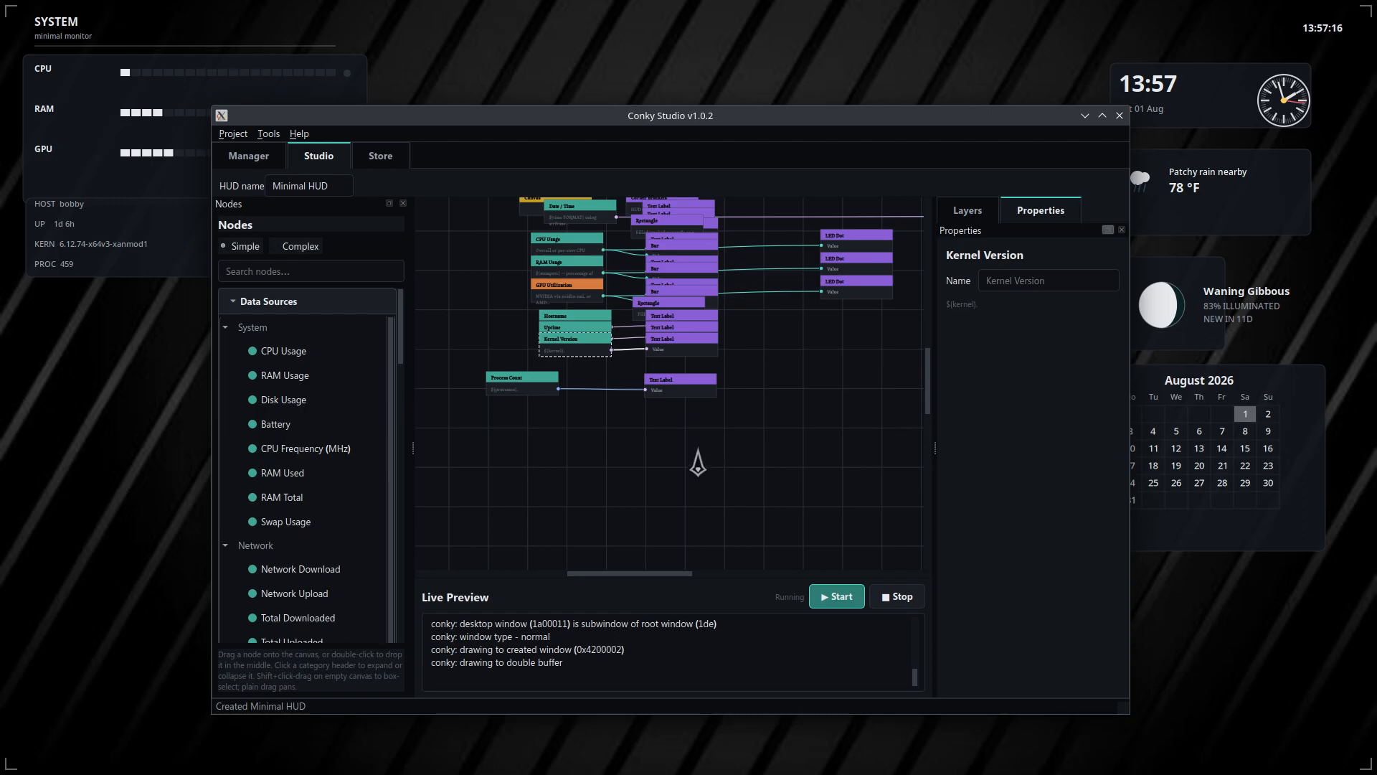
scroll(688, 455, up, 2)
drag(522, 449, 656, 574)
drag(503, 390, 530, 469)
drag(554, 400, 529, 418)
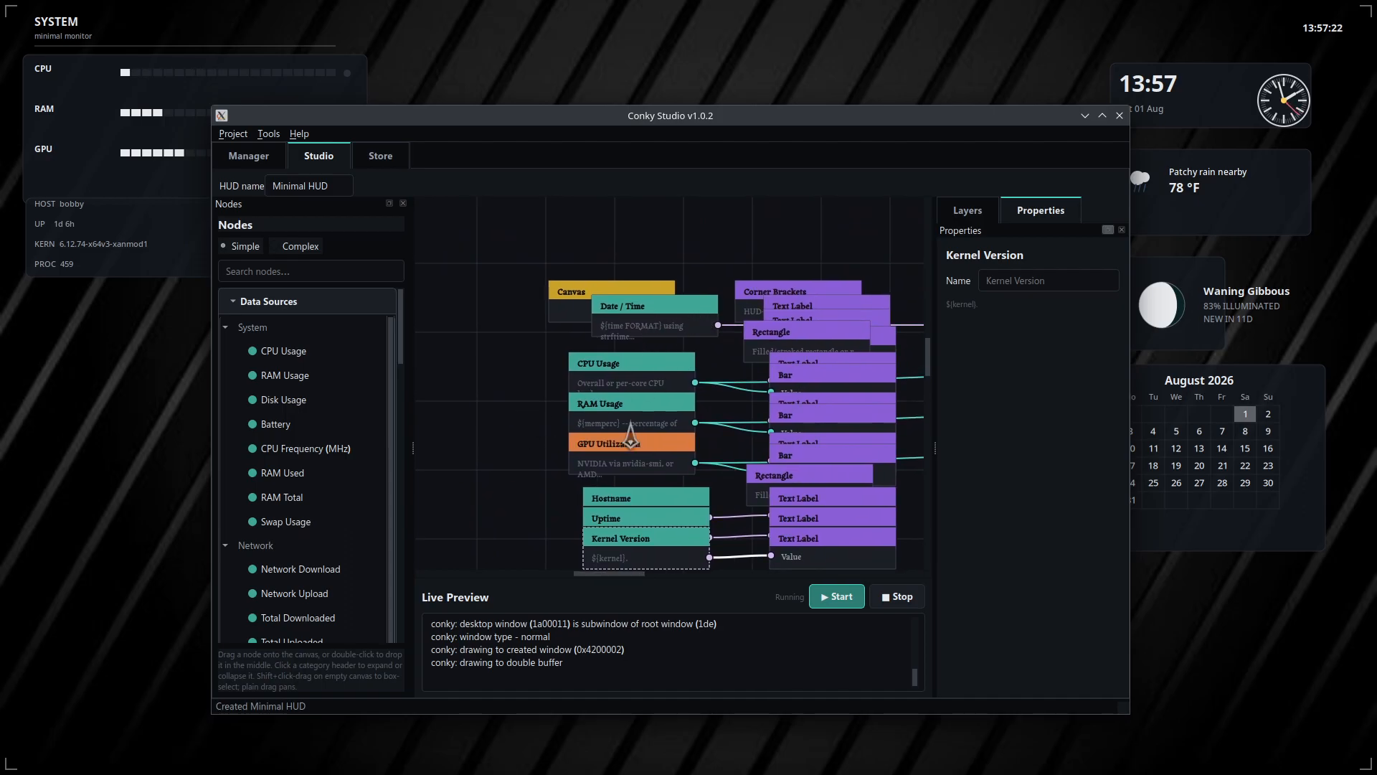
scroll(512, 366, down, 2)
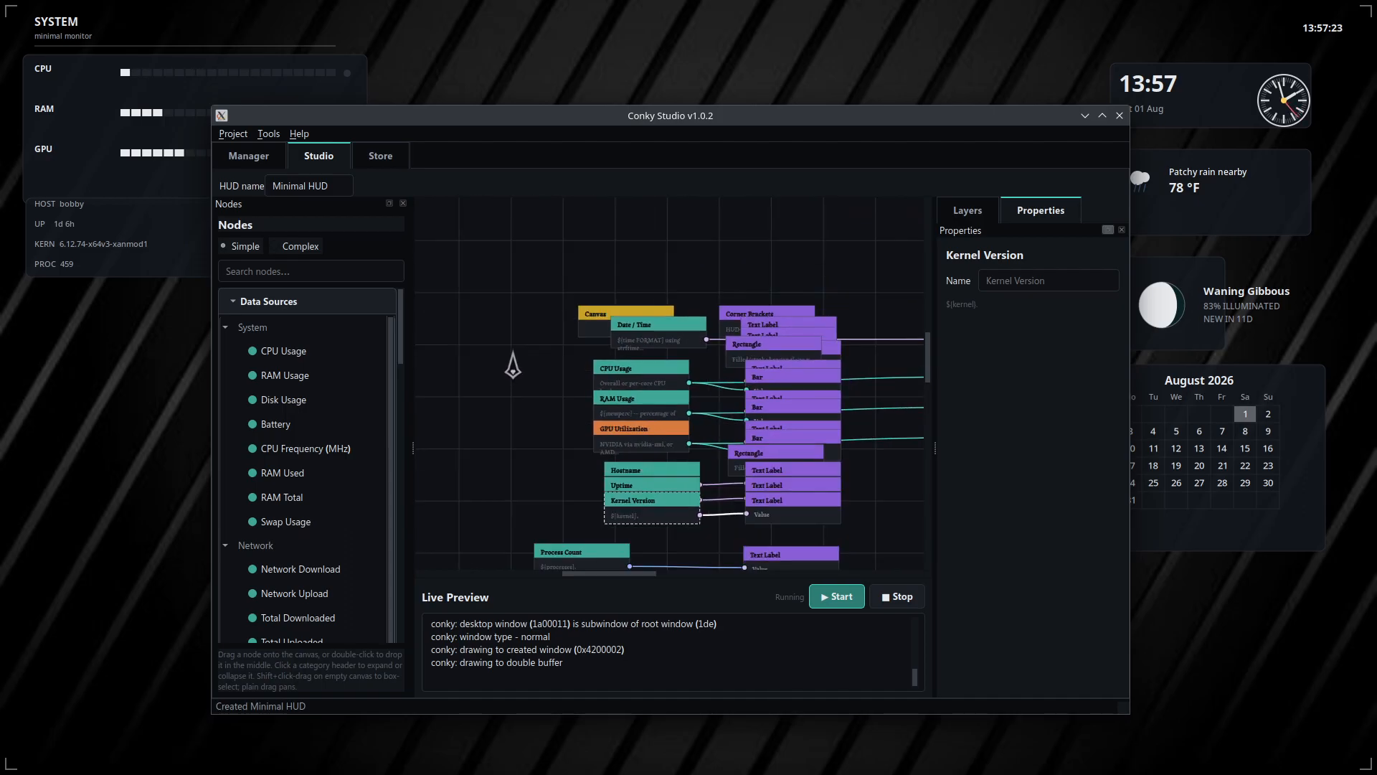
Open the Theme Wizard for a new HUD, view the available resolutions, and cancel without creating a theme.
click(236, 135)
click(303, 154)
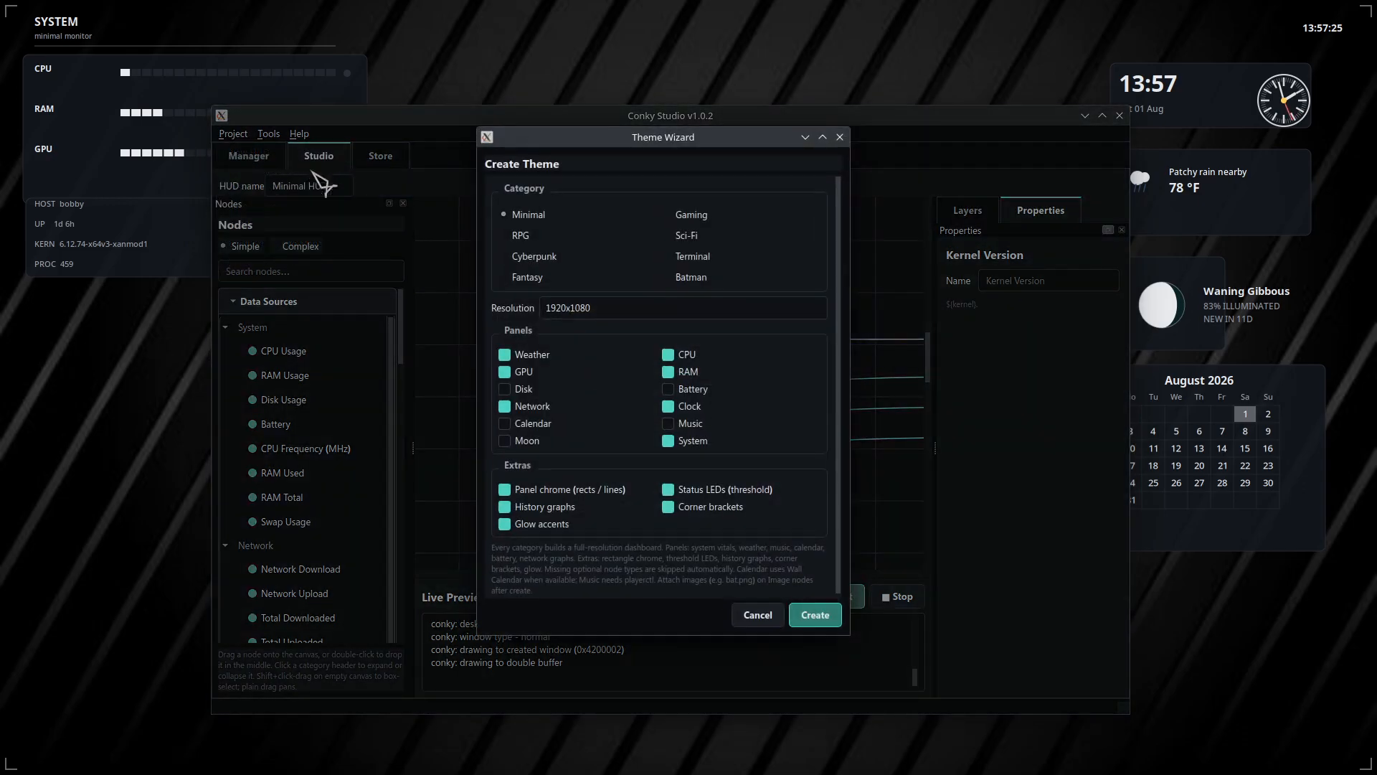
click(657, 316)
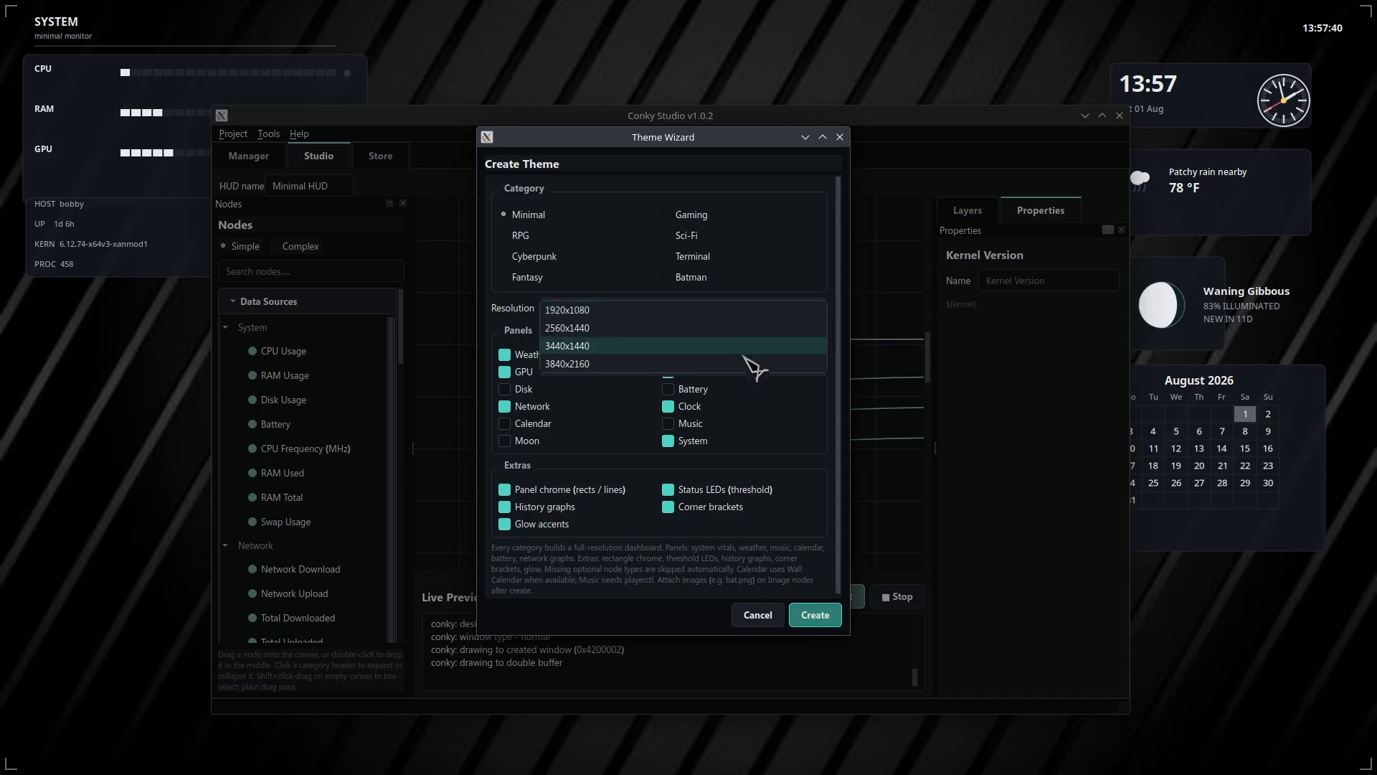
click(751, 621)
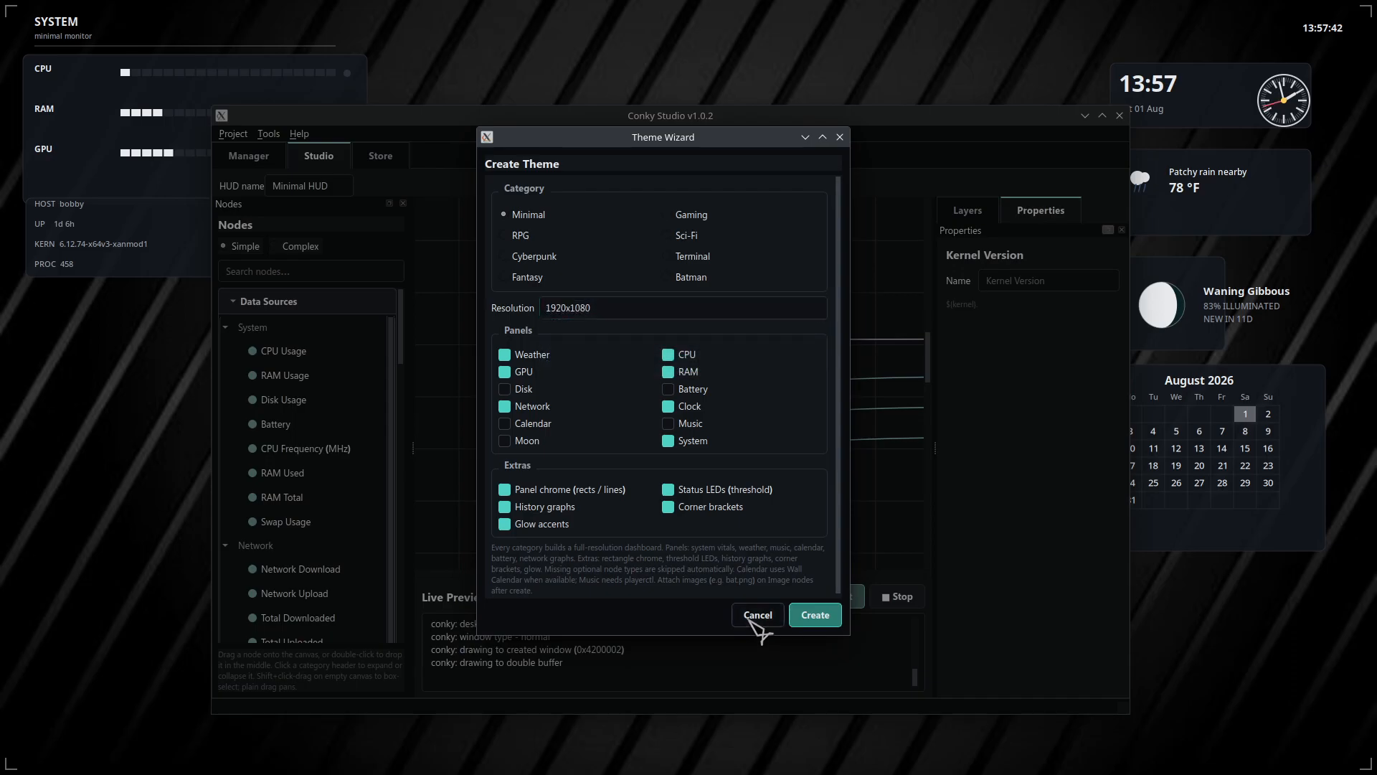
click(758, 615)
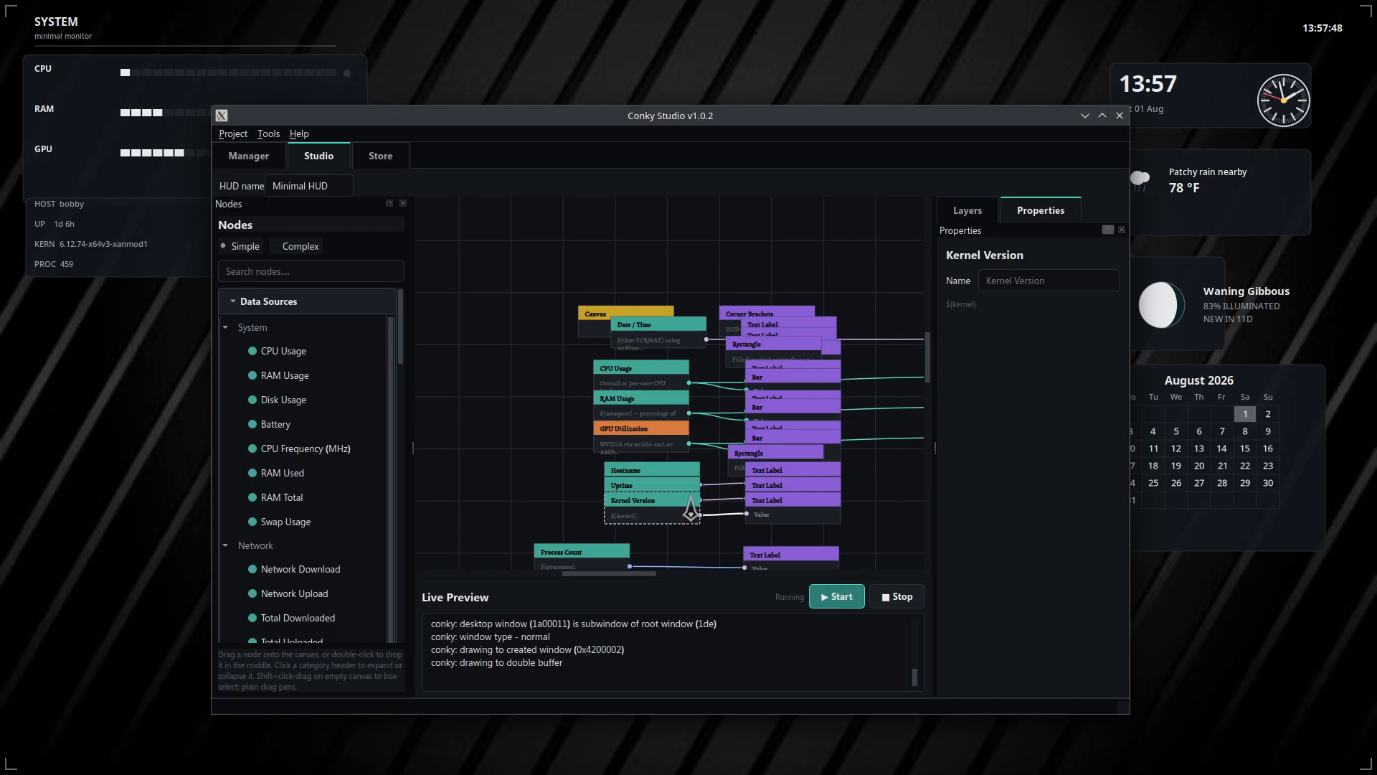
Move the Date / Time node above the Canvas node and follow its connection to the bound Text Label.
drag(892, 502, 793, 538)
drag(584, 409, 540, 291)
drag(800, 334, 538, 356)
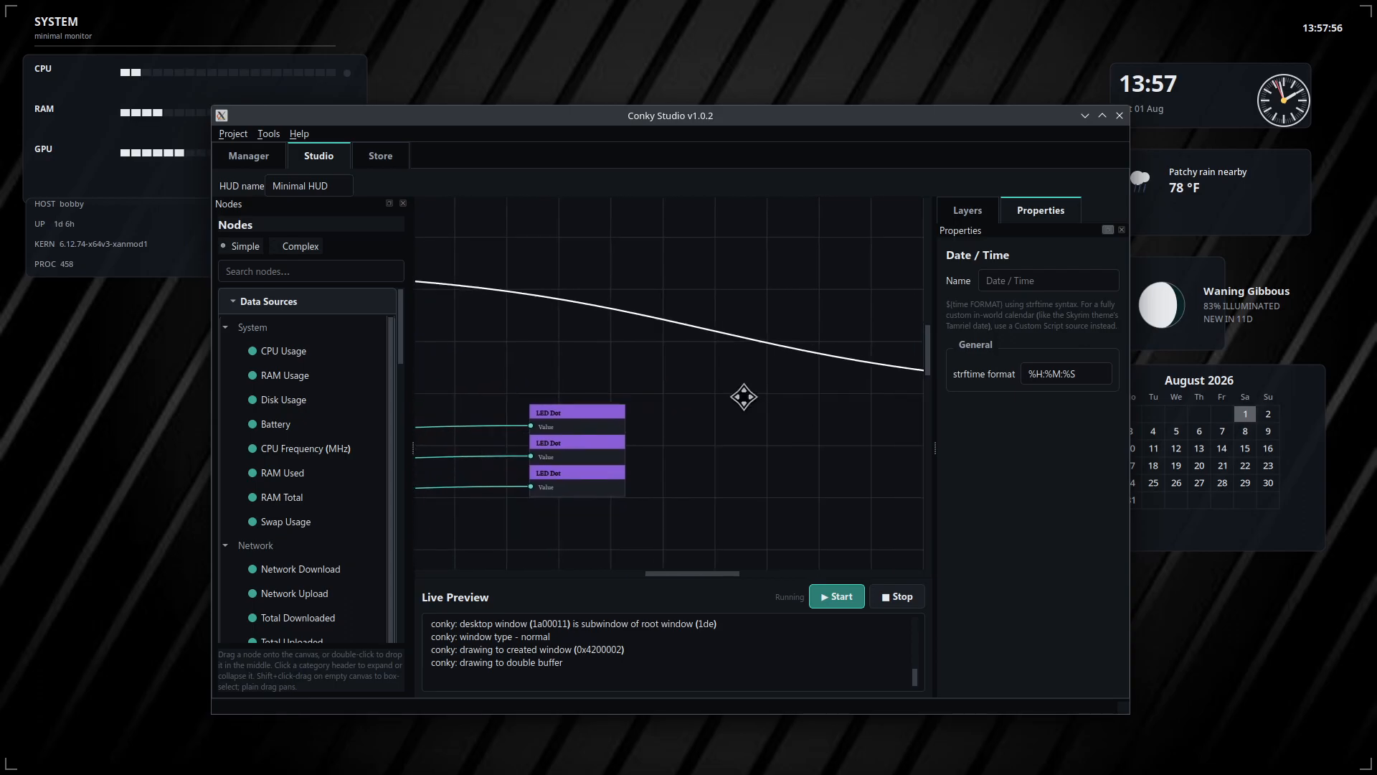
drag(768, 402, 529, 375)
drag(707, 431, 440, 391)
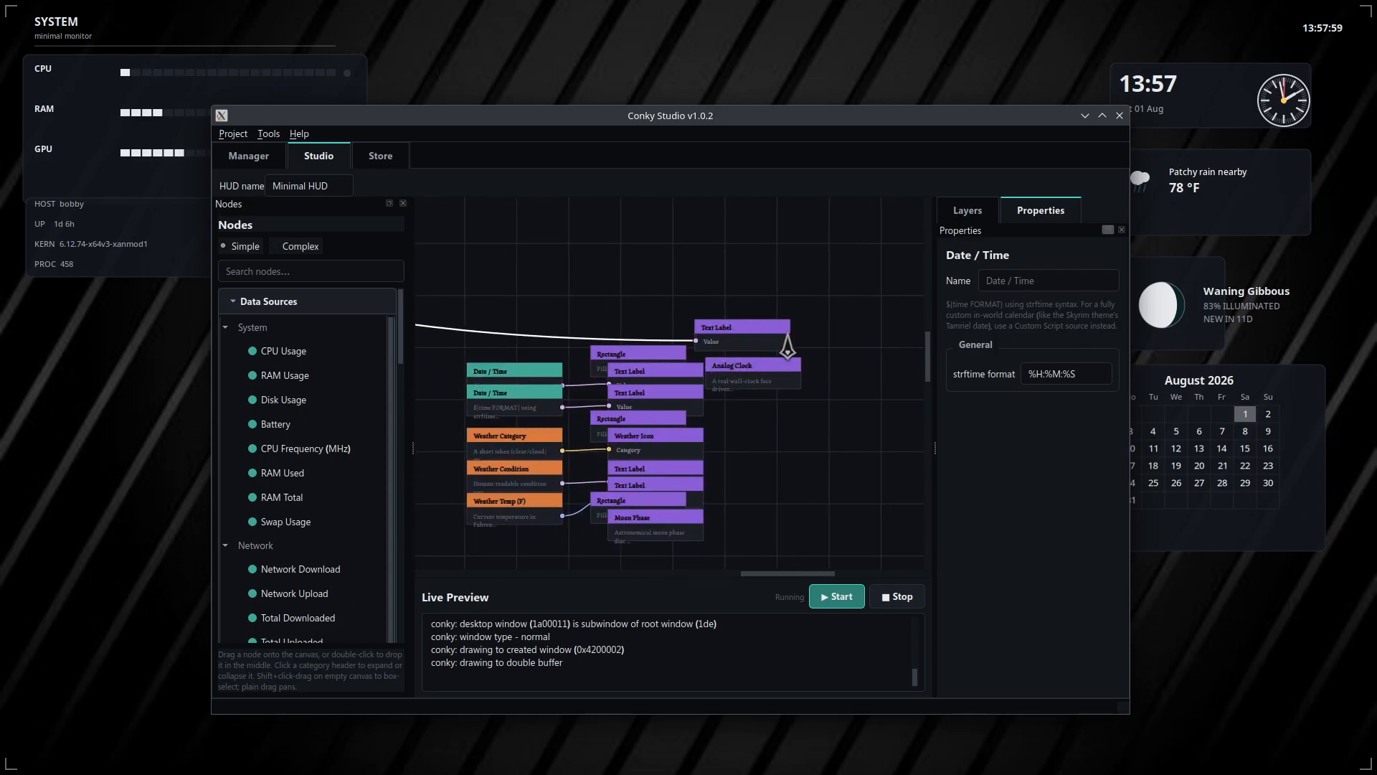
Bring the Text Label bound to Date / Time beside its source node, and shift the Process Count node and its label slightly.
scroll(773, 412, down, 3)
scroll(774, 405, down, 3)
drag(547, 459, 657, 467)
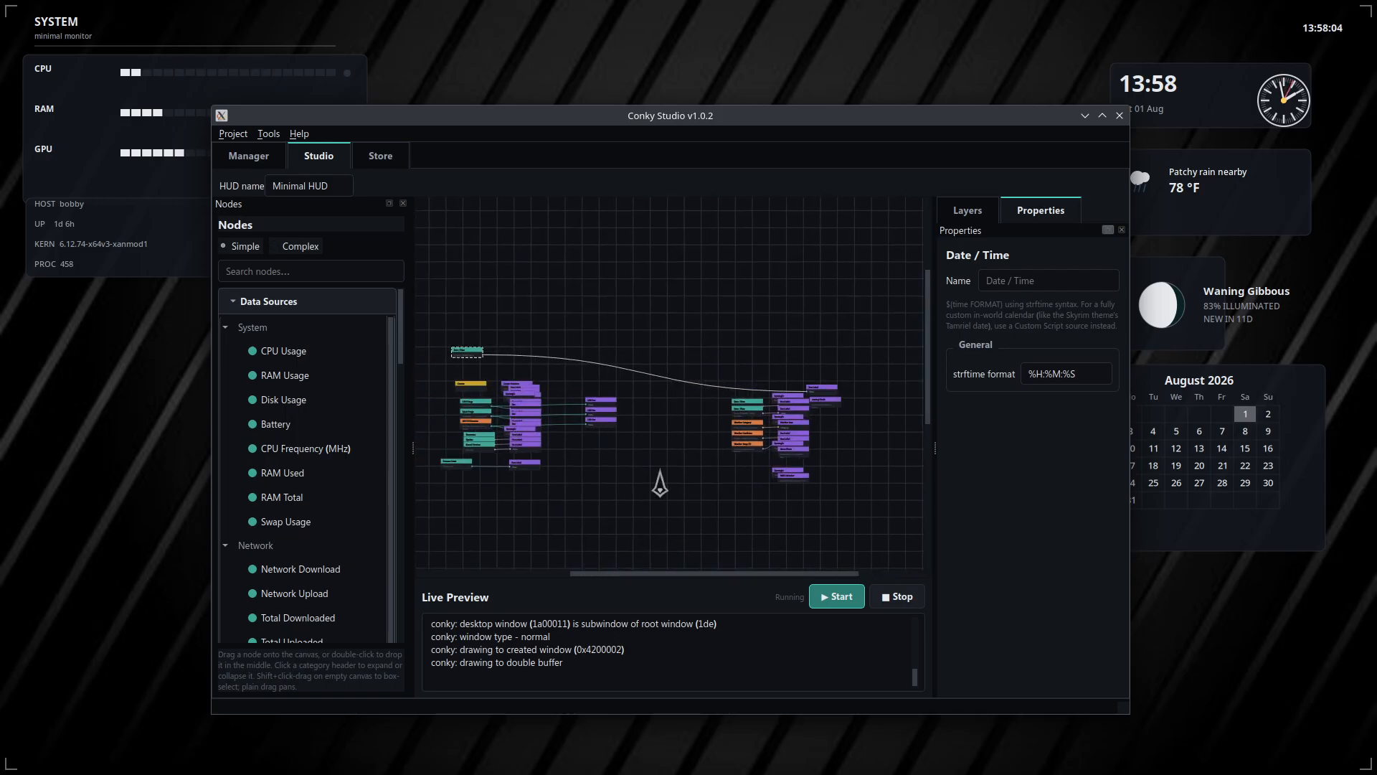
drag(829, 391, 517, 355)
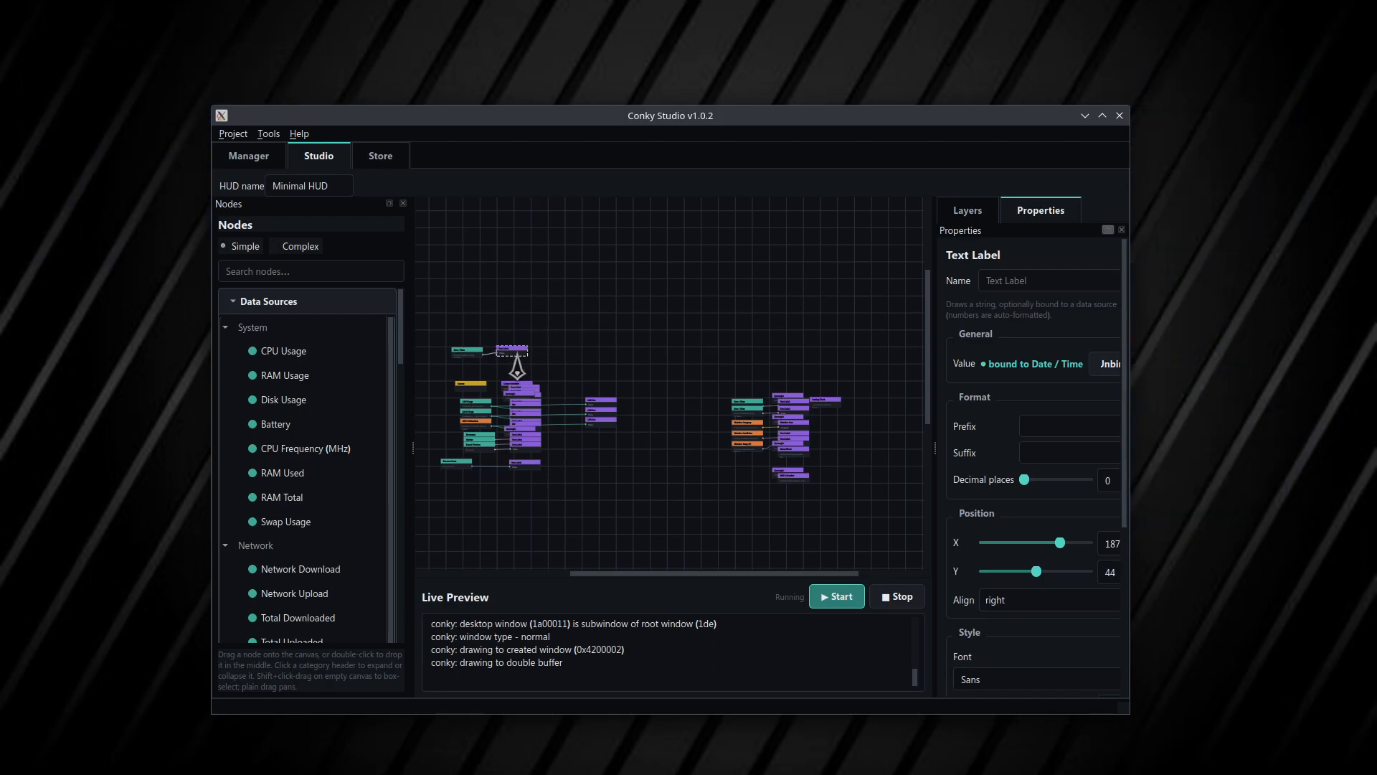
drag(461, 460, 517, 469)
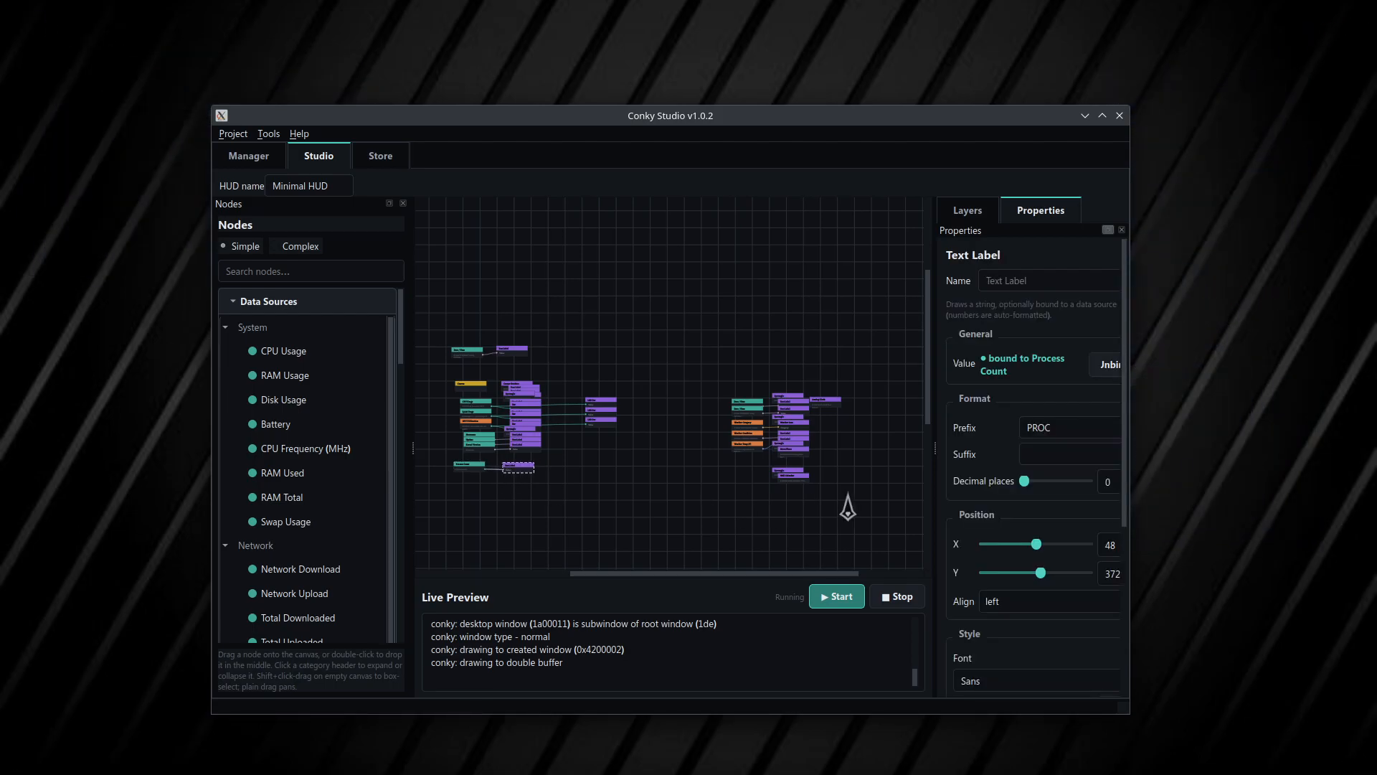
Move the Moon Phase node and its Rectangle out of the weather stack into empty space to the right.
scroll(817, 492, up, 3)
drag(784, 501, 510, 476)
click(658, 453)
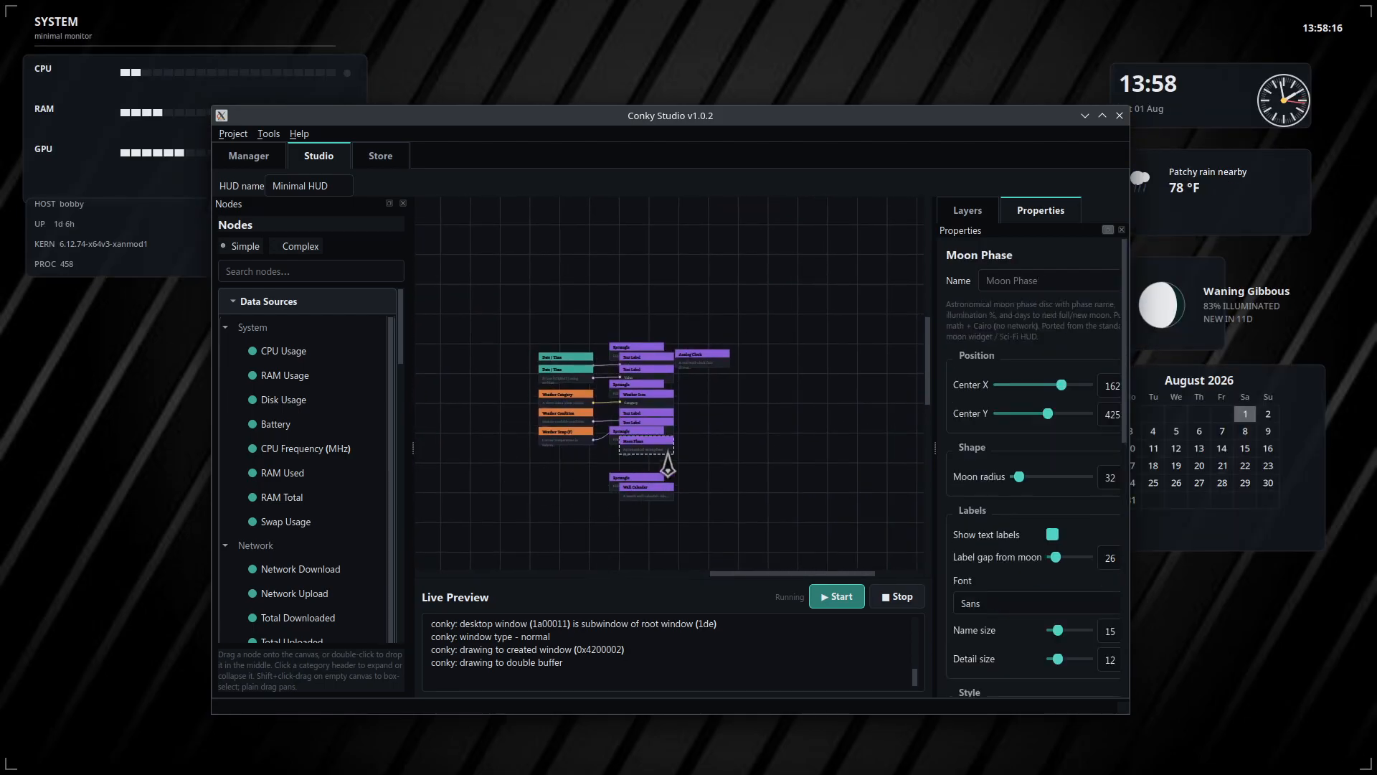
drag(657, 452, 777, 421)
drag(630, 453, 766, 440)
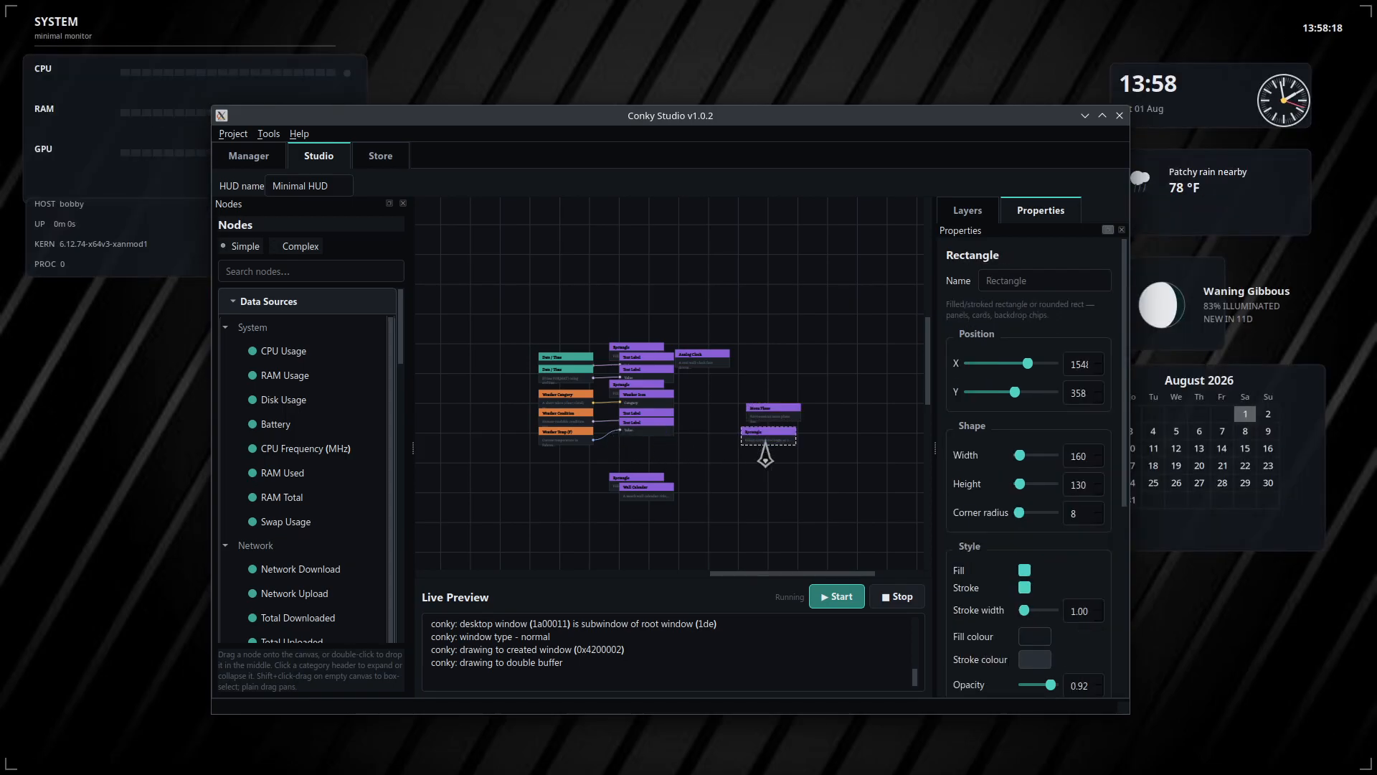
Separate the Weather Temp (F) and Weather Condition nodes and their bound Text Labels from the stacked nodes.
drag(568, 443, 453, 471)
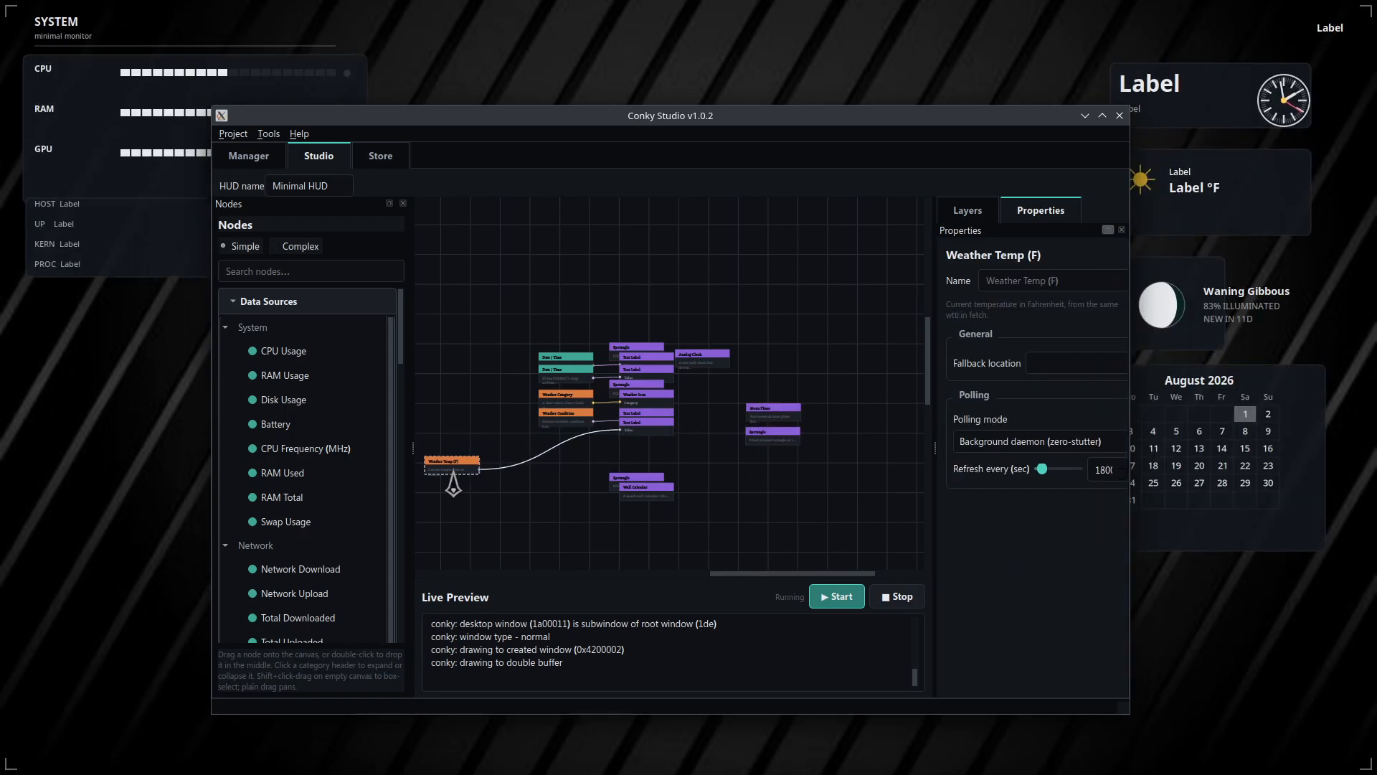
drag(650, 436, 546, 473)
click(651, 424)
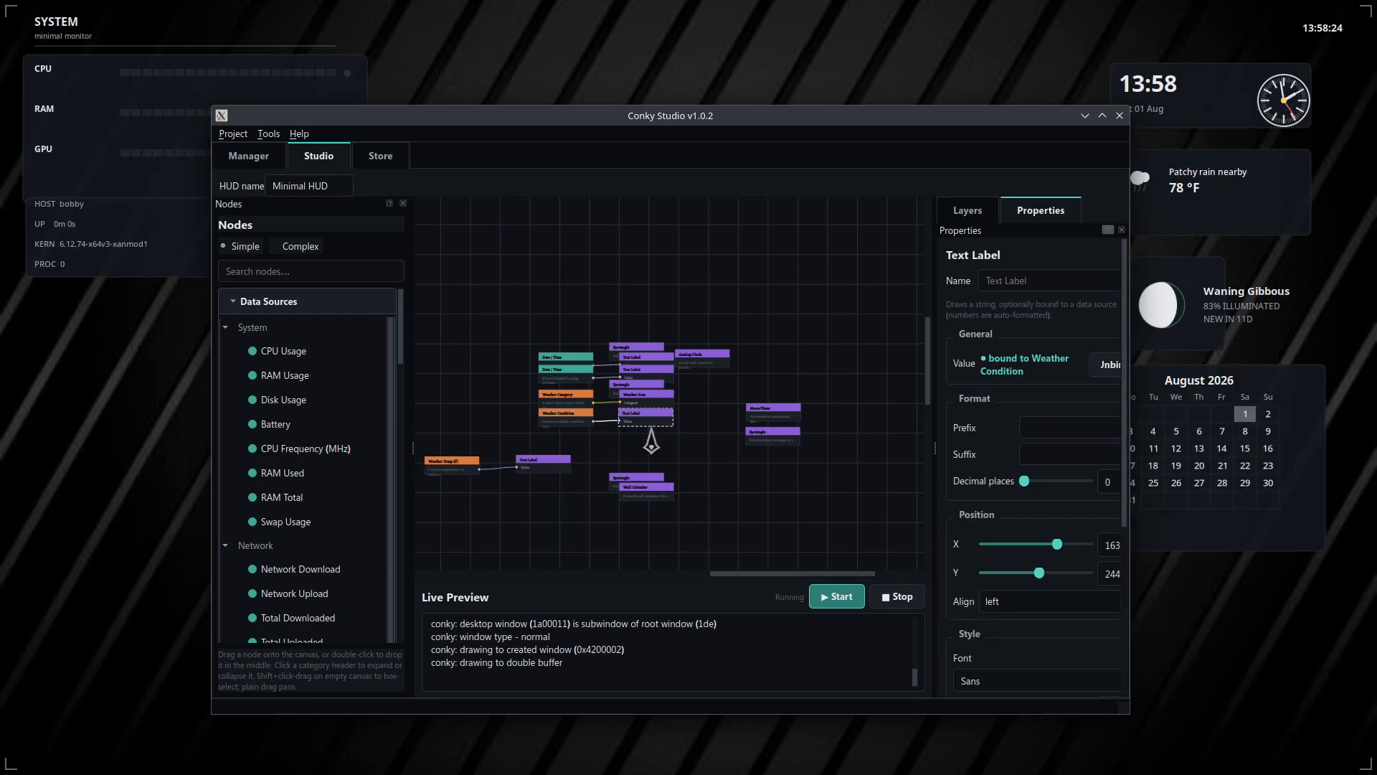
drag(651, 428, 650, 438)
drag(563, 430, 551, 443)
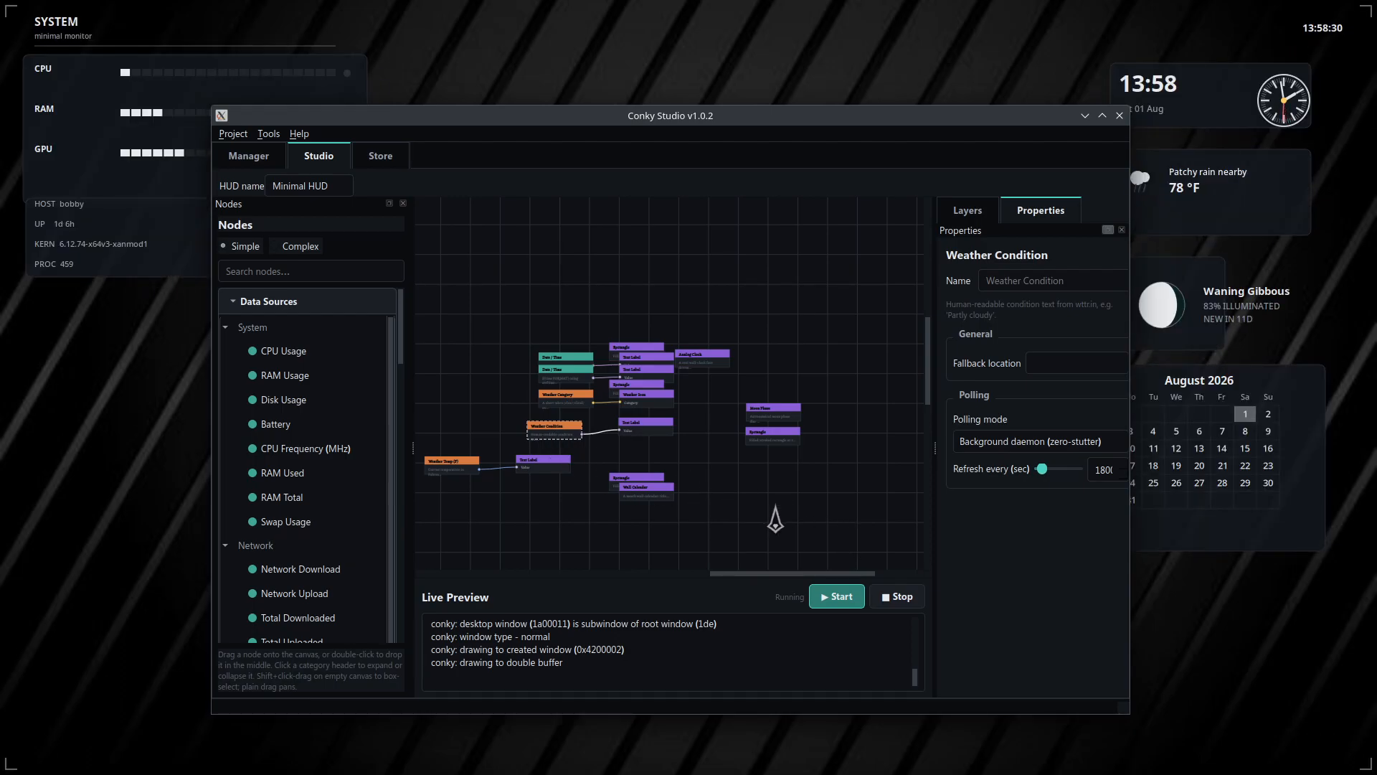
Group the Moon Phase and Rectangle nodes under the title "Moon".
click(772, 488)
drag(772, 488, 773, 393)
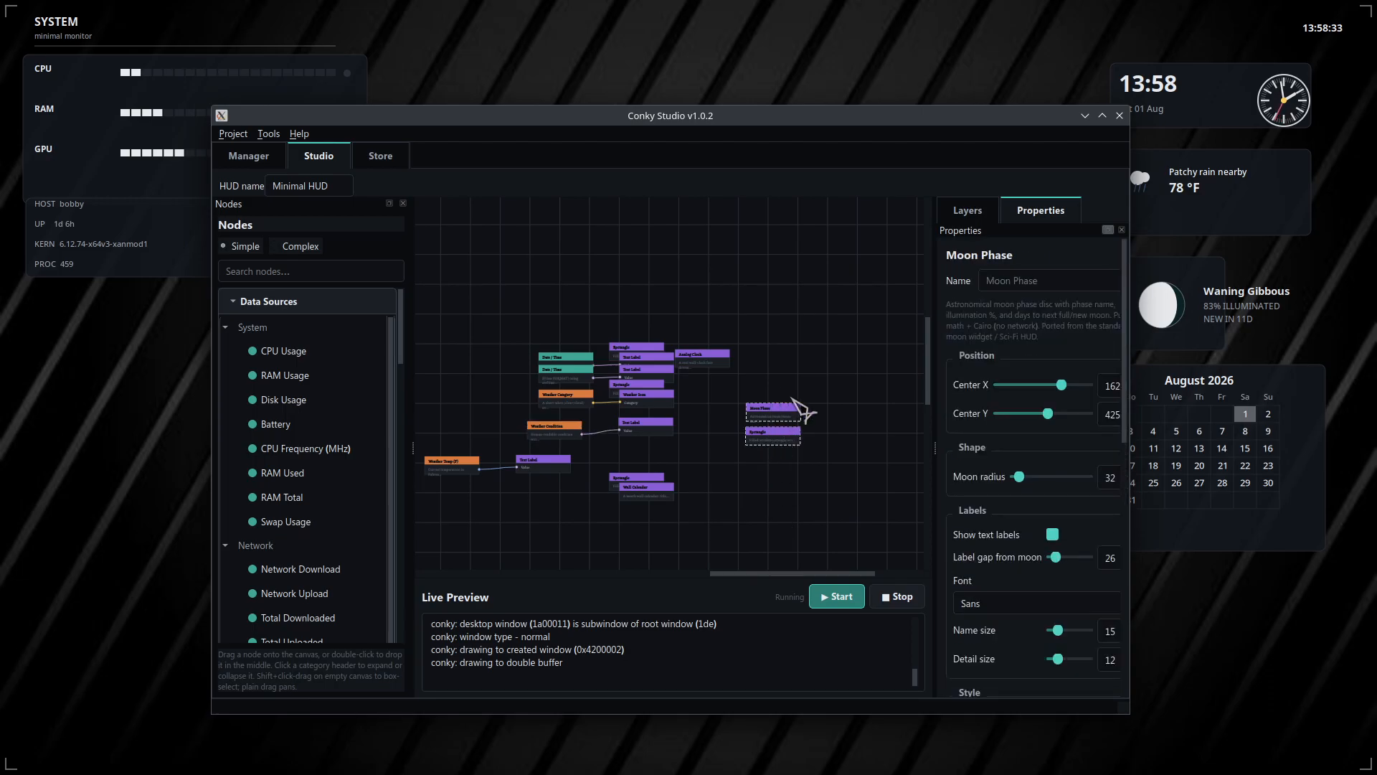
right_click(764, 438)
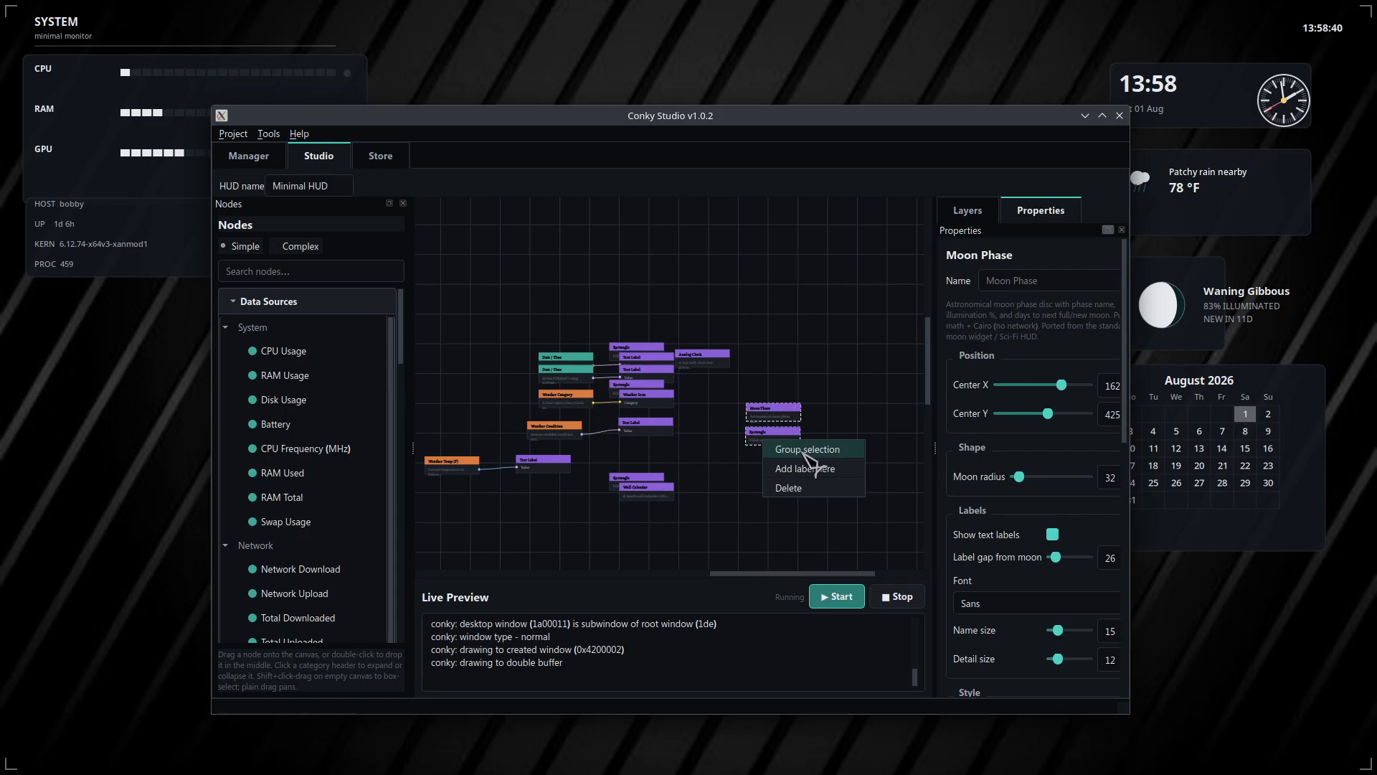
click(805, 451)
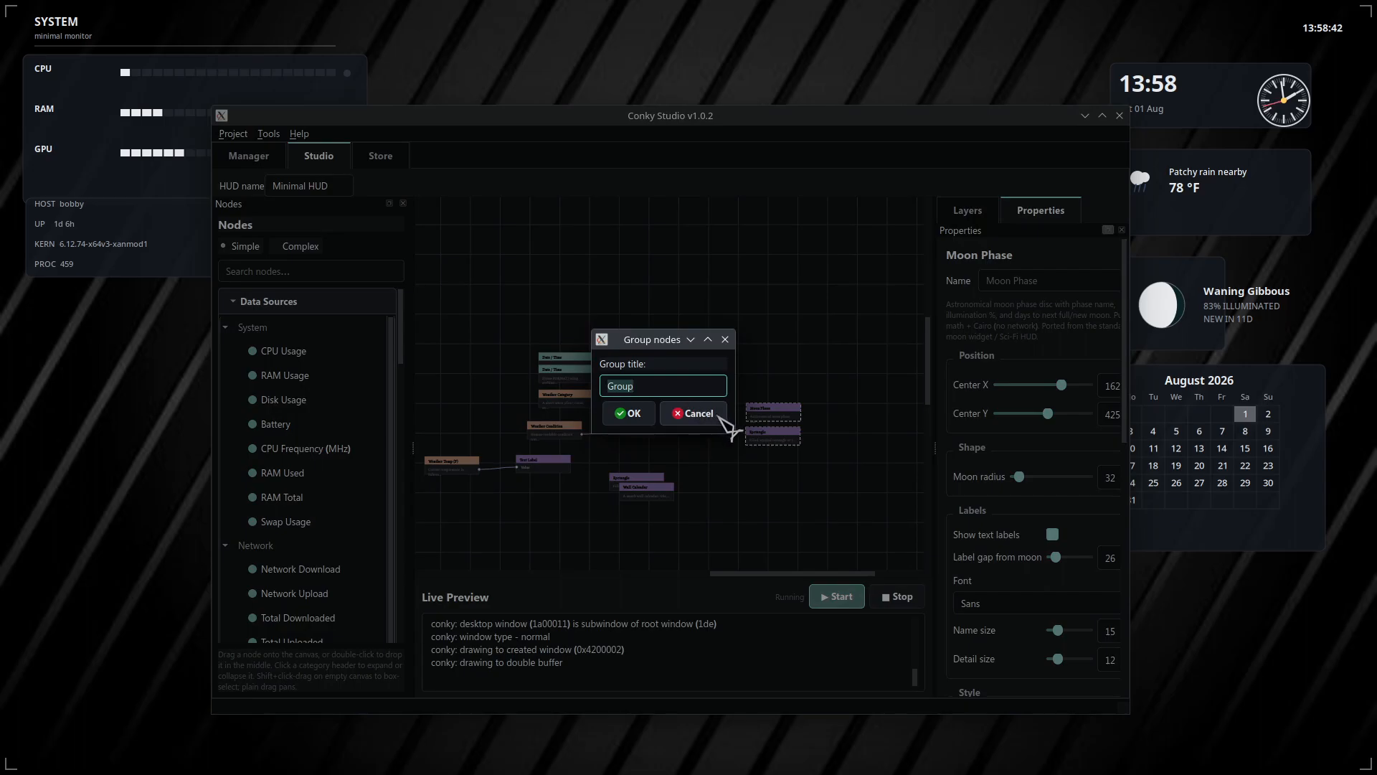
text(Moon)
key(Return)
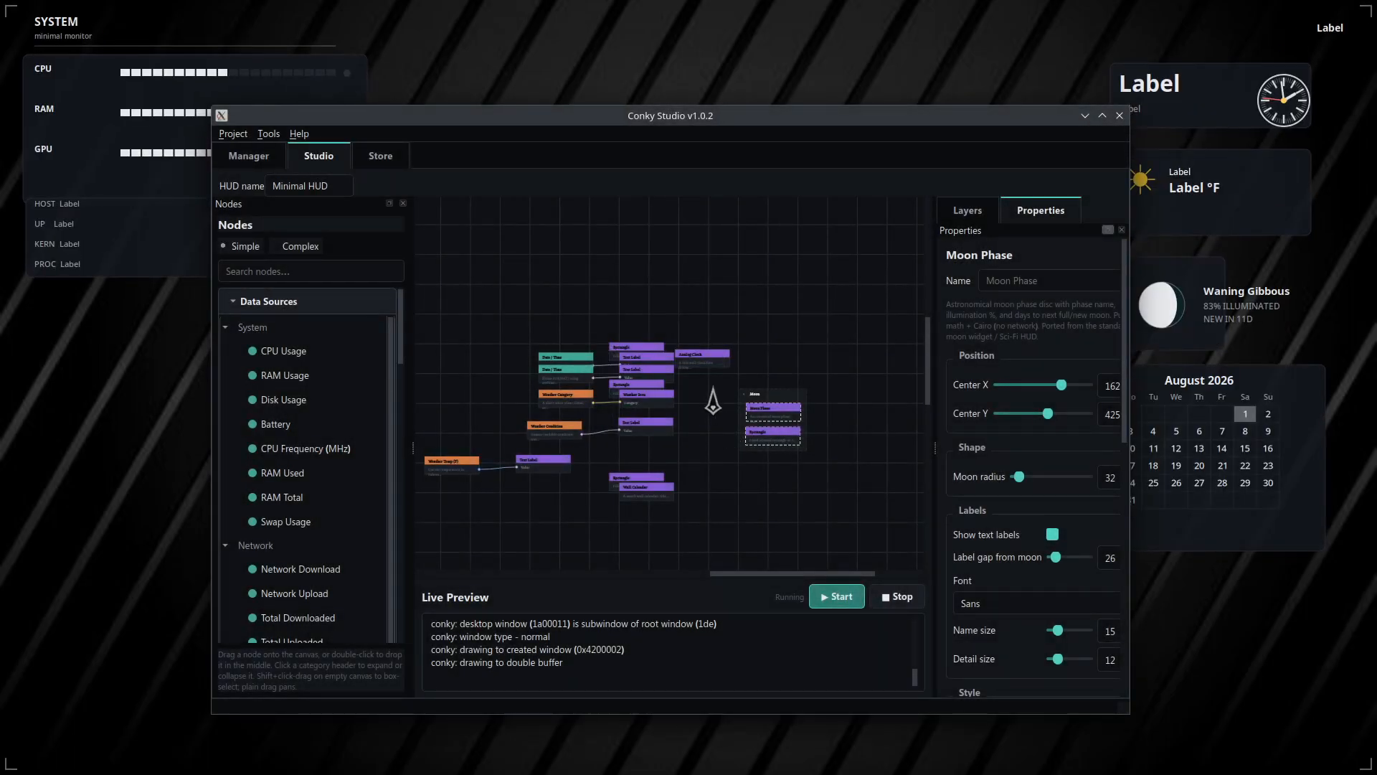
Set the width of the Rectangle in the Moon group to 300.
click(768, 439)
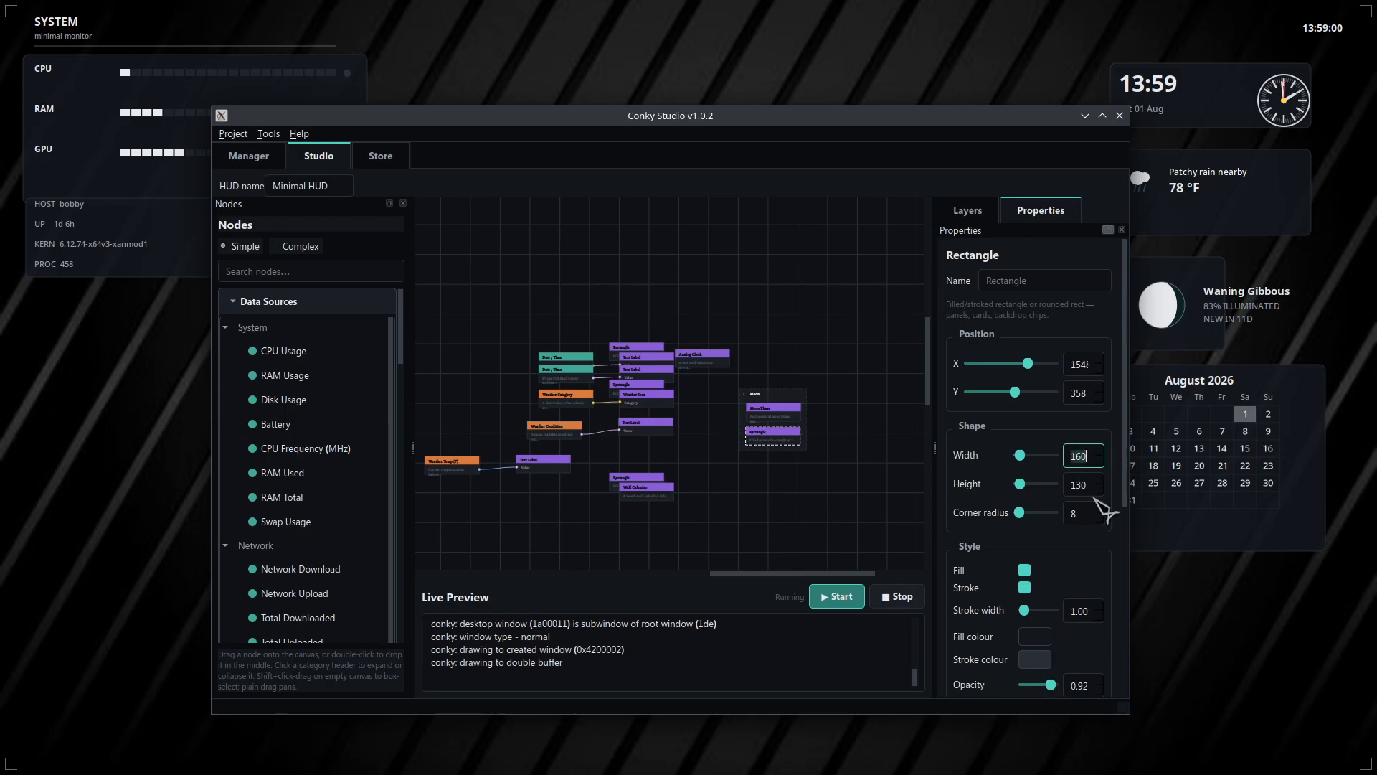
text(00)
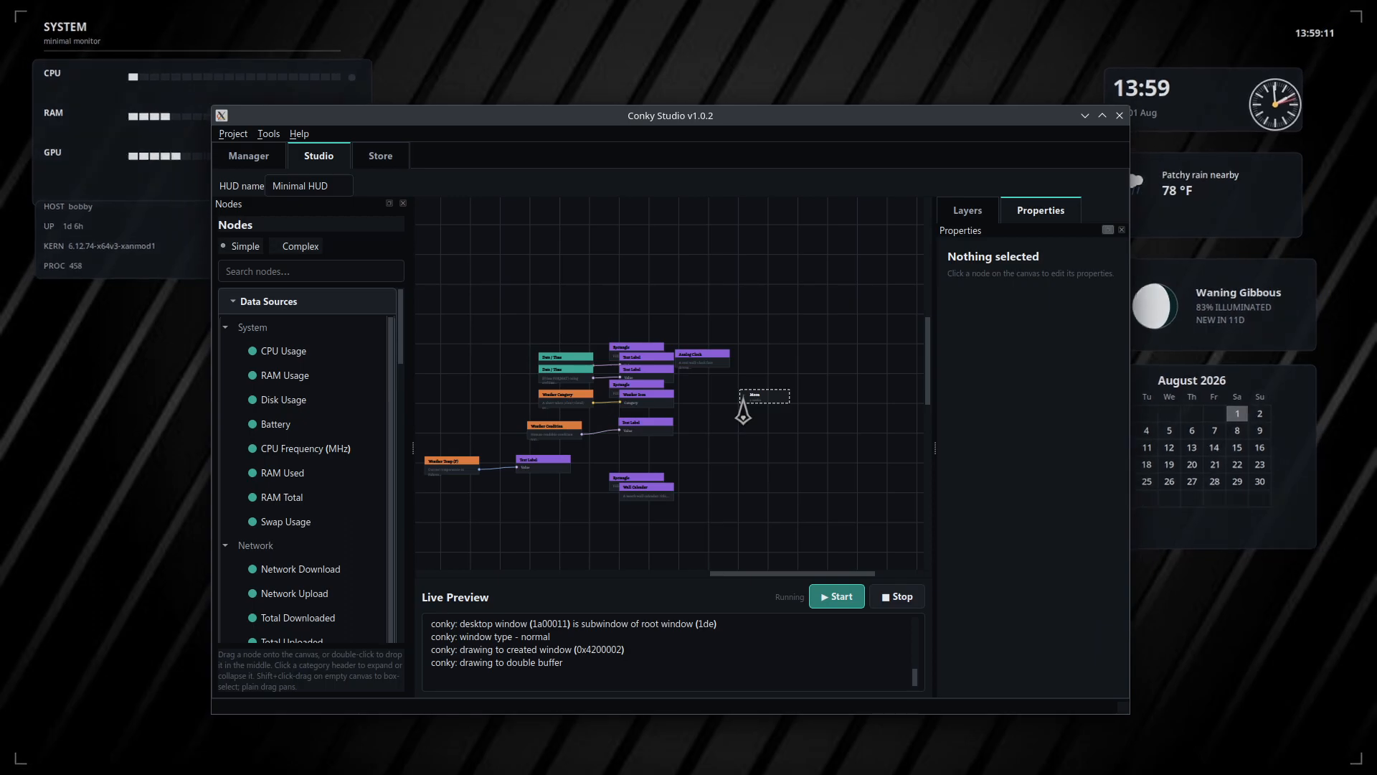
Move the Moon group above the Date / Time nodes and review the style settings of its Rectangle.
drag(752, 400, 536, 295)
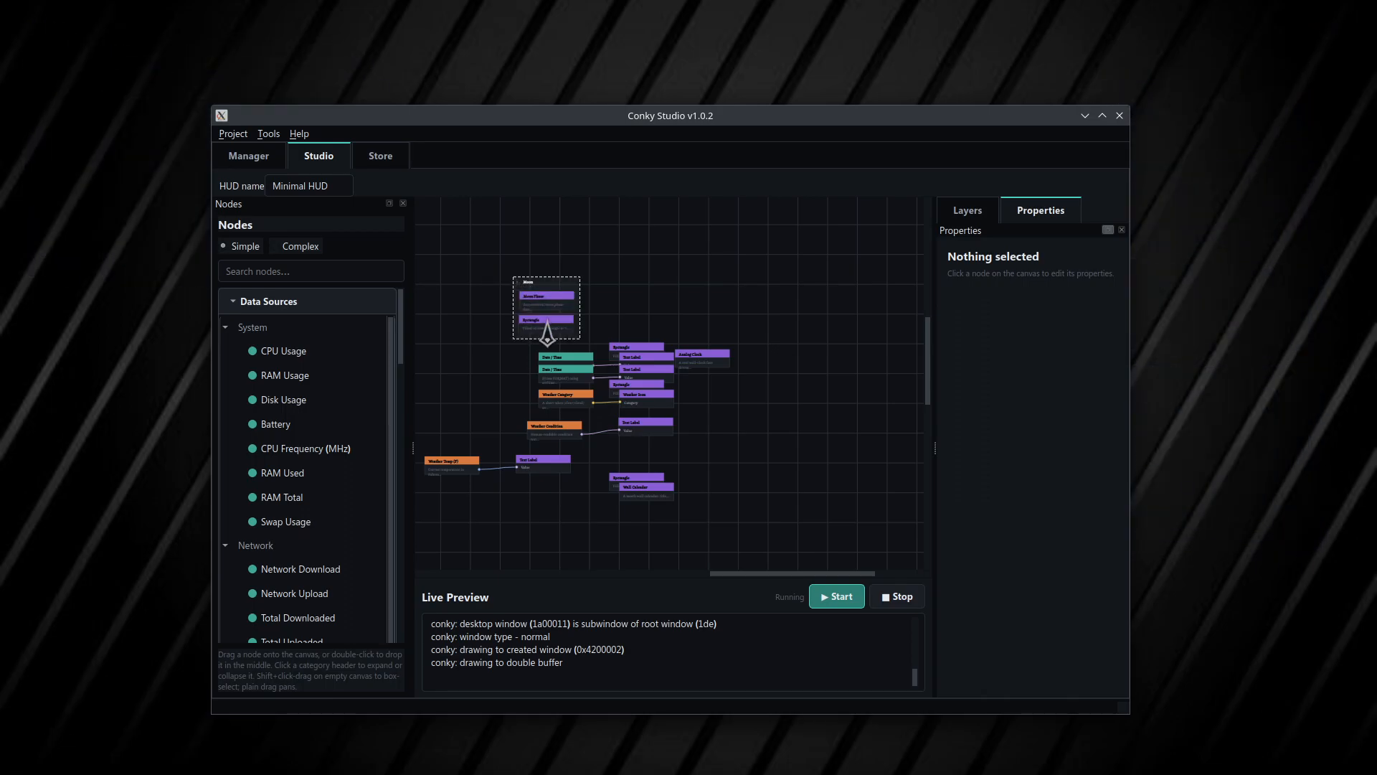
click(569, 330)
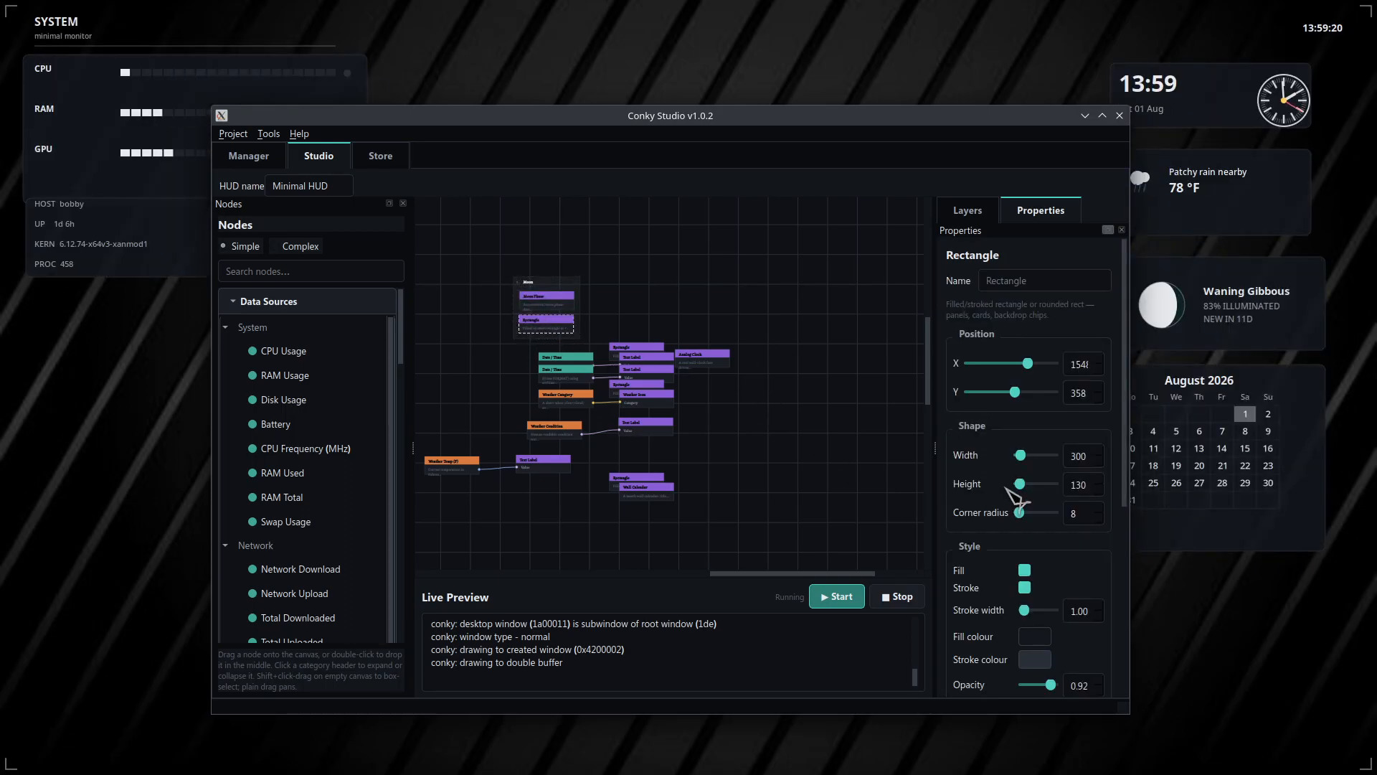
scroll(982, 452, down, 5)
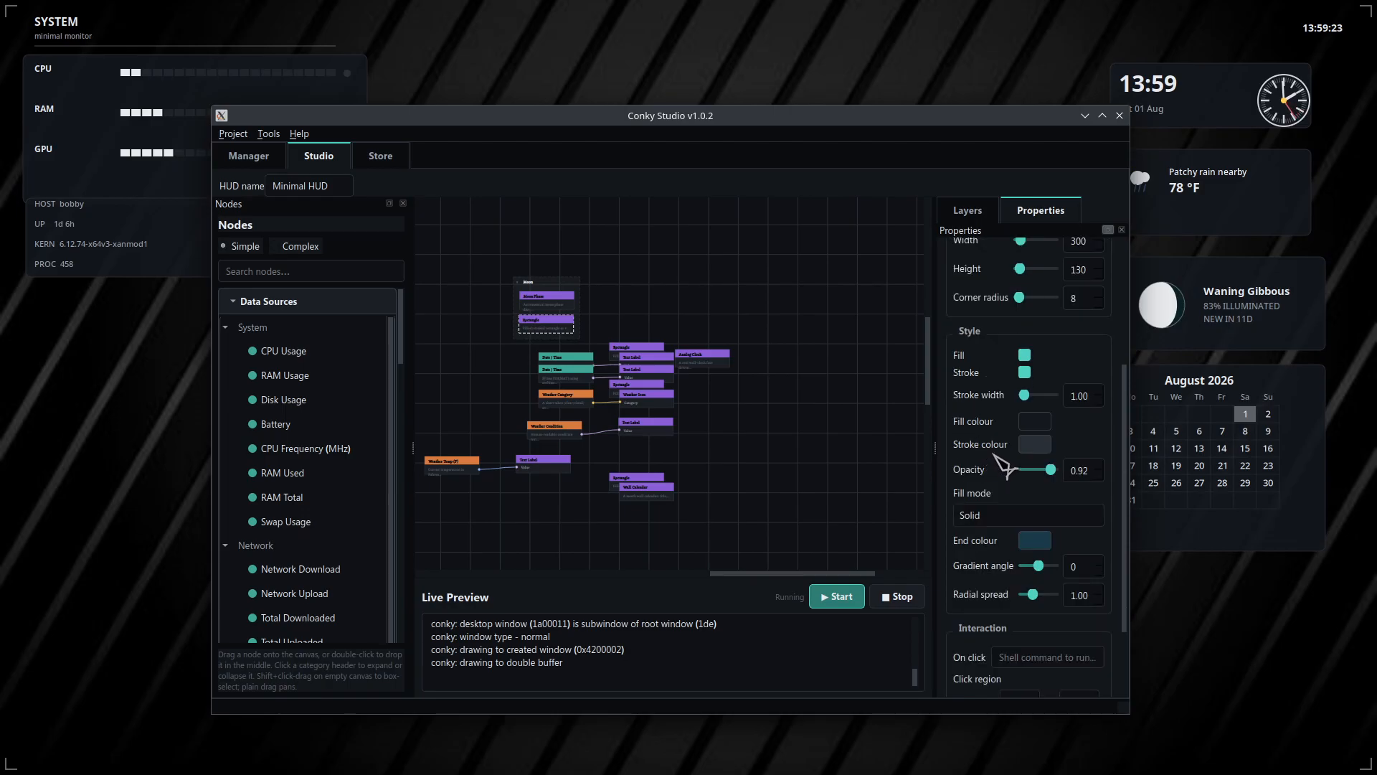
Set the lit face colour of the Moon Phase node in the Moon group to #89eded.
scroll(977, 425, down, 1)
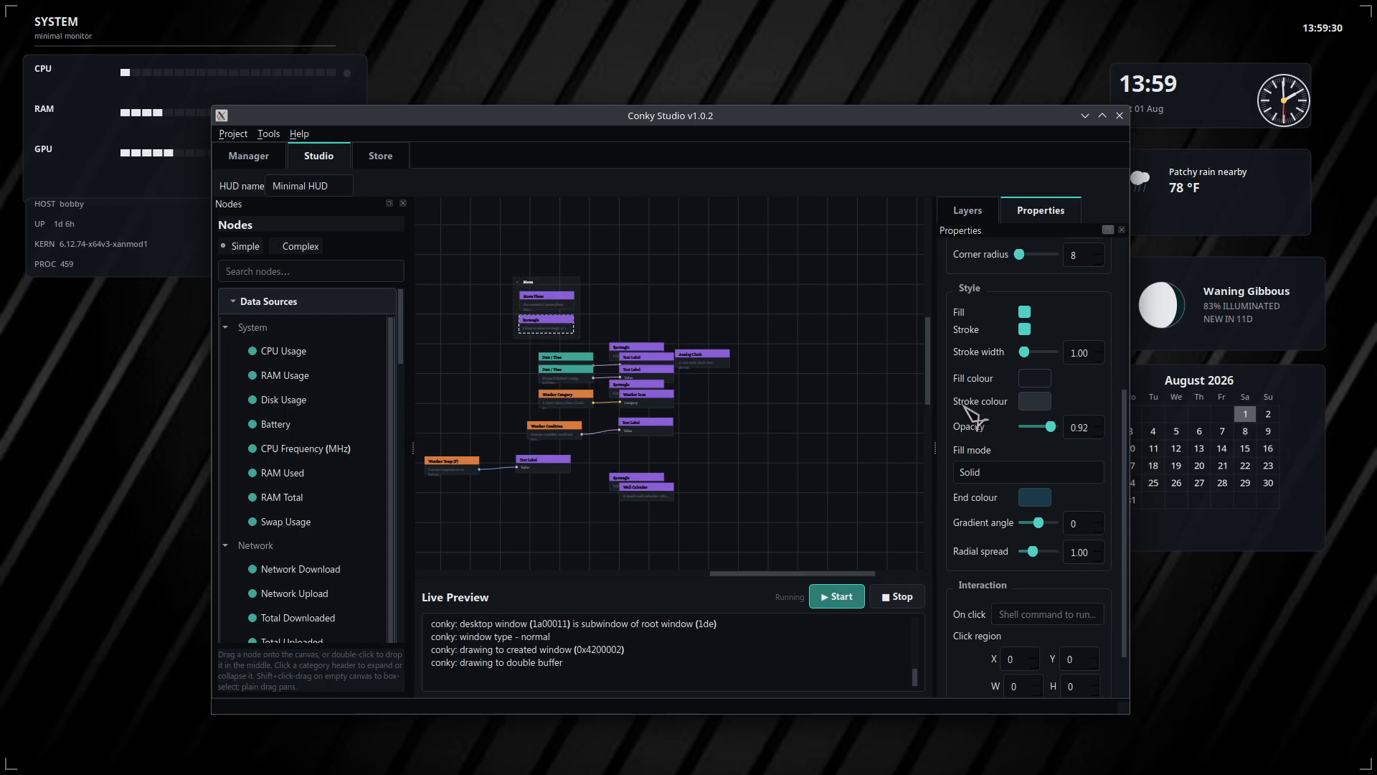
click(547, 297)
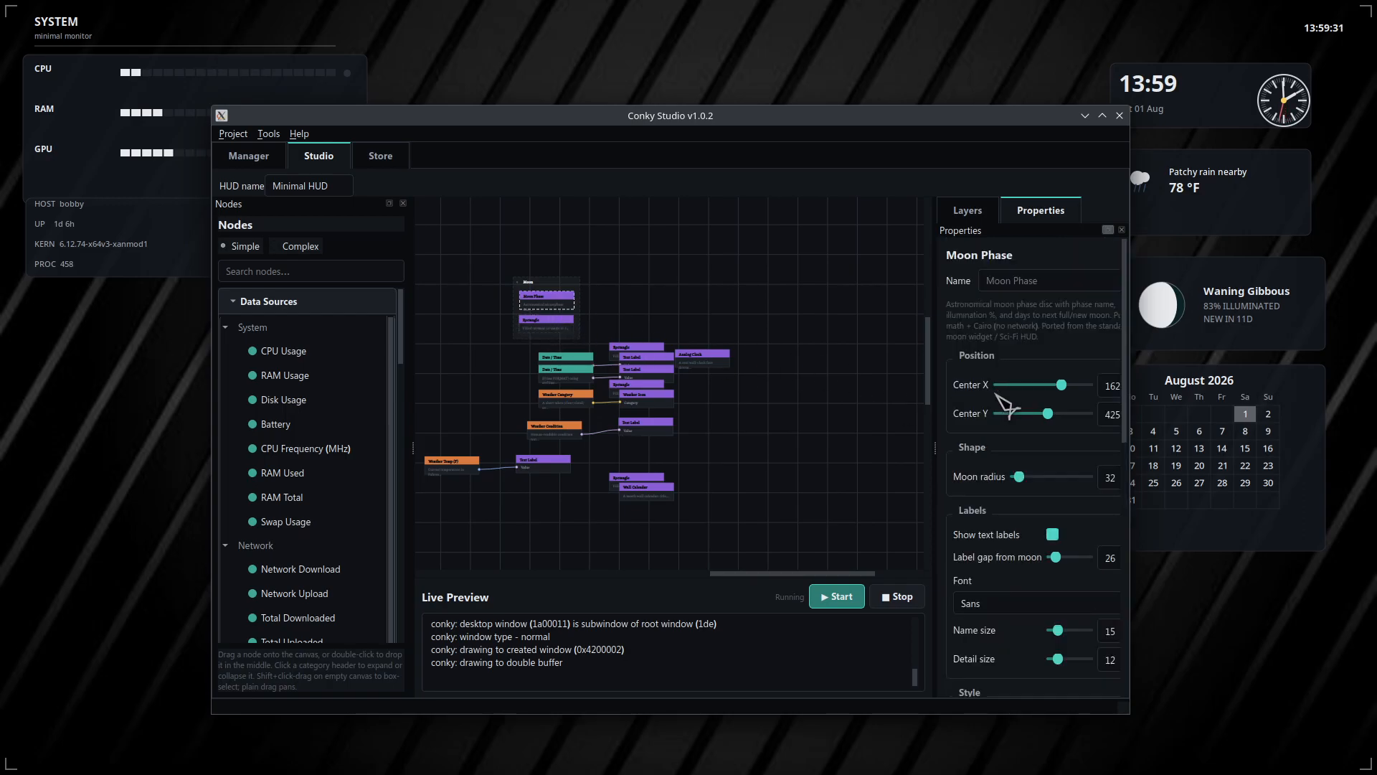
scroll(976, 424, down, 4)
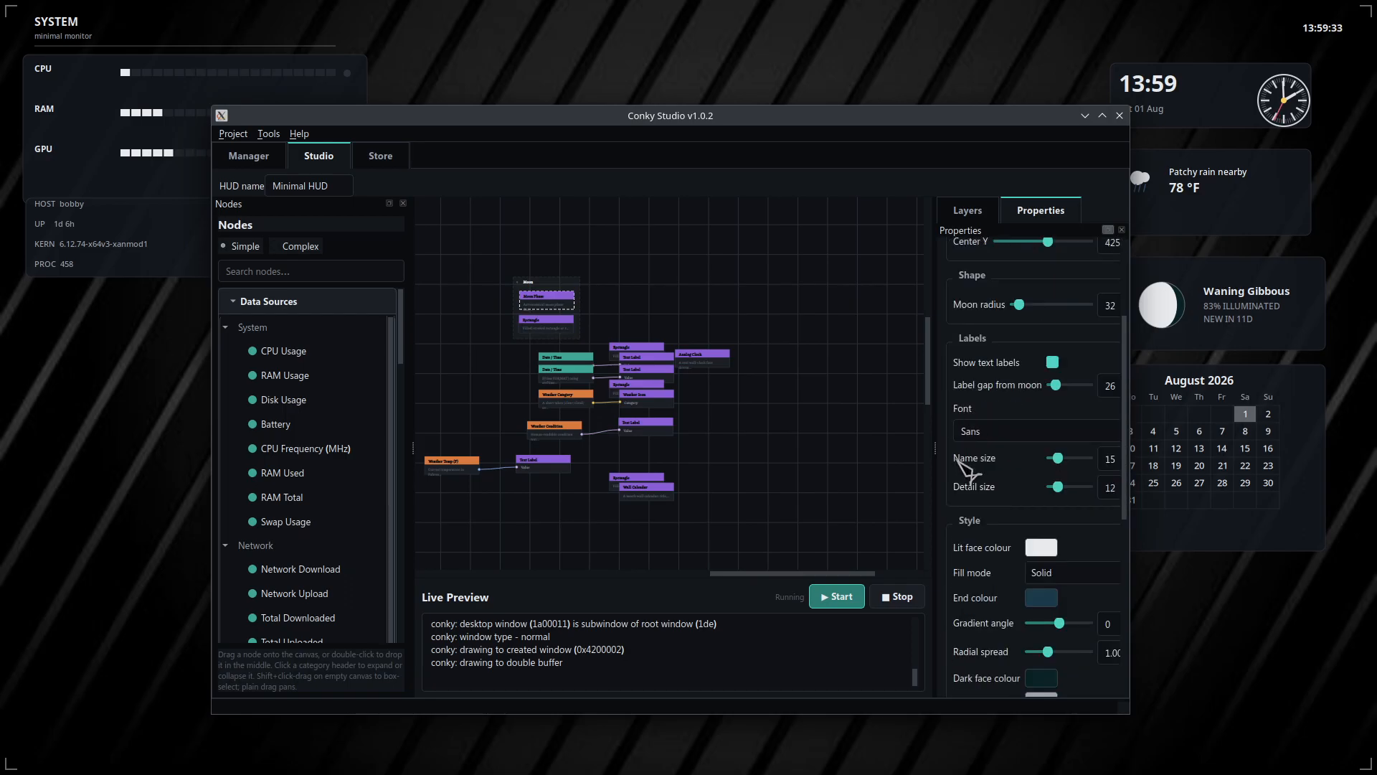
scroll(975, 460, down, 4)
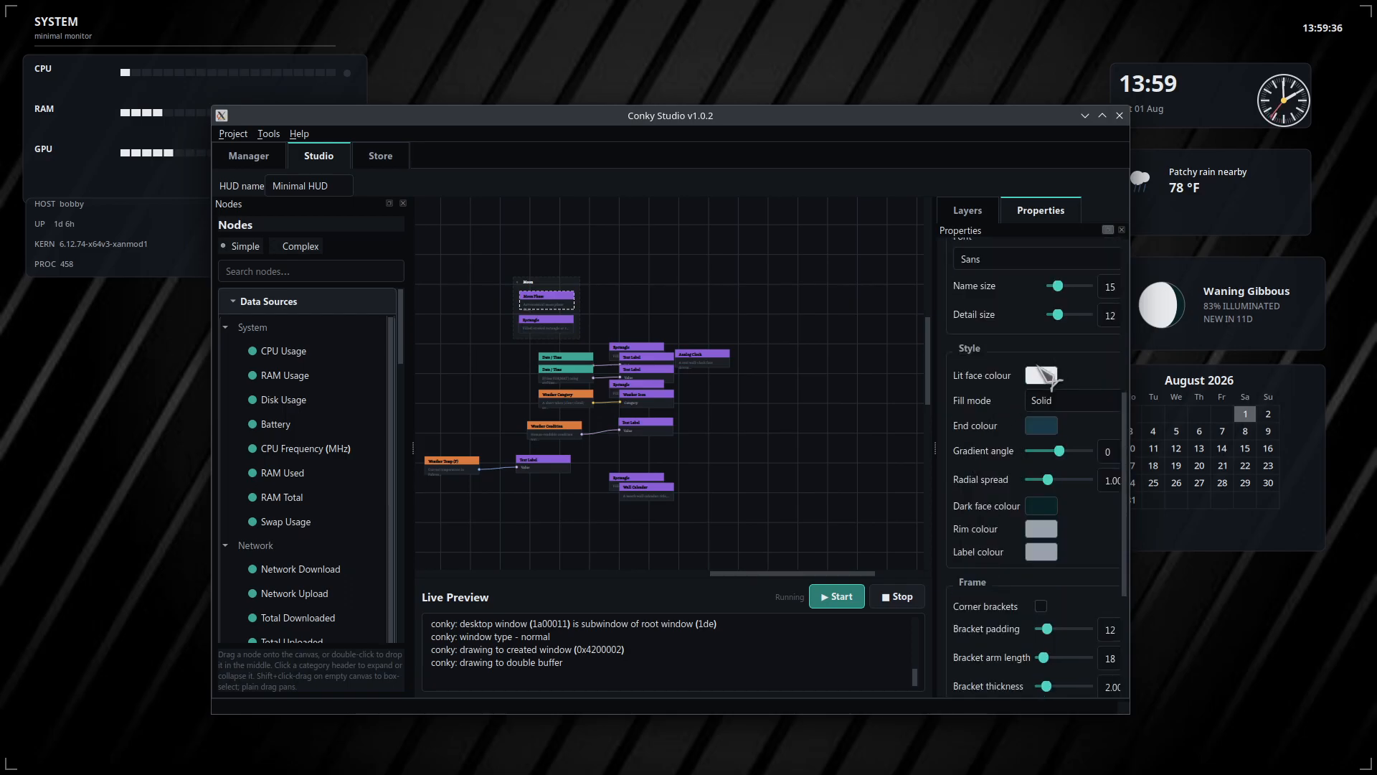
click(1041, 375)
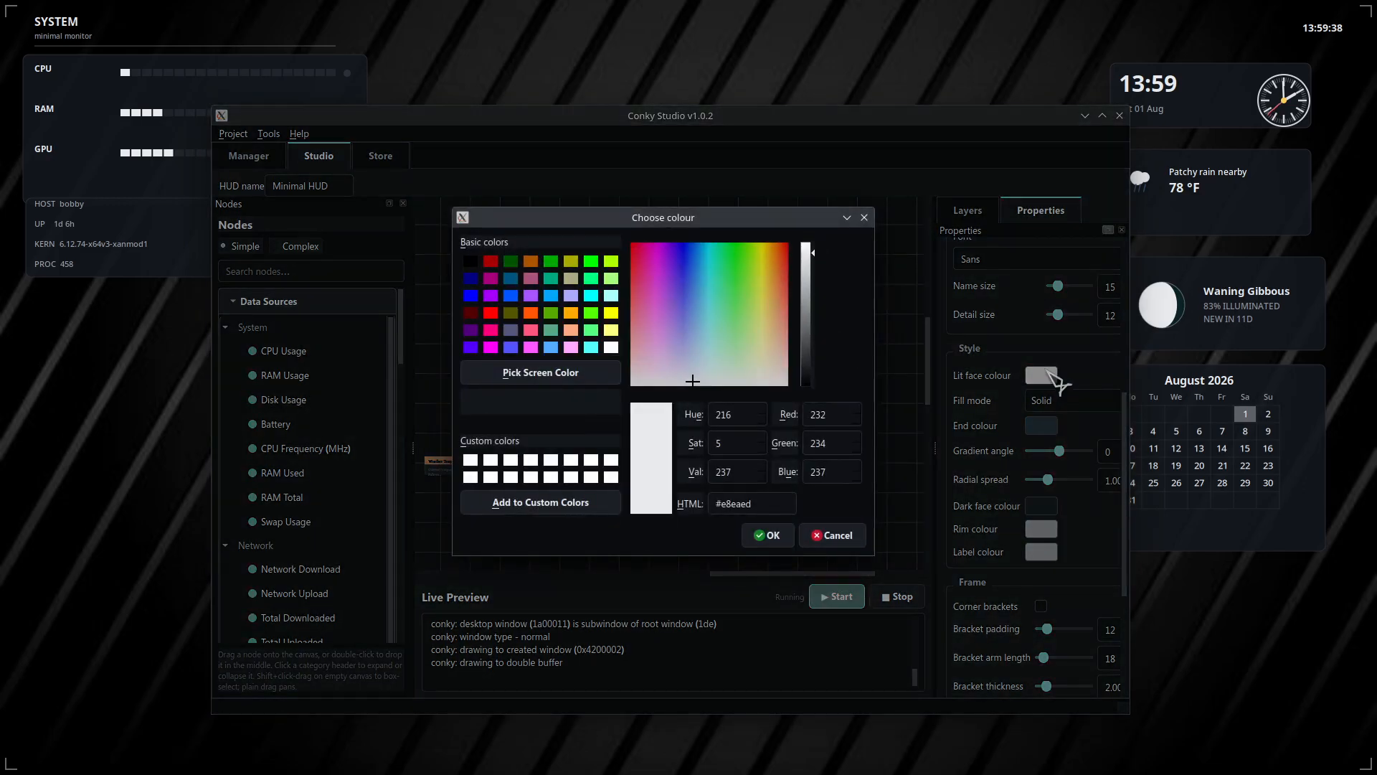
click(709, 325)
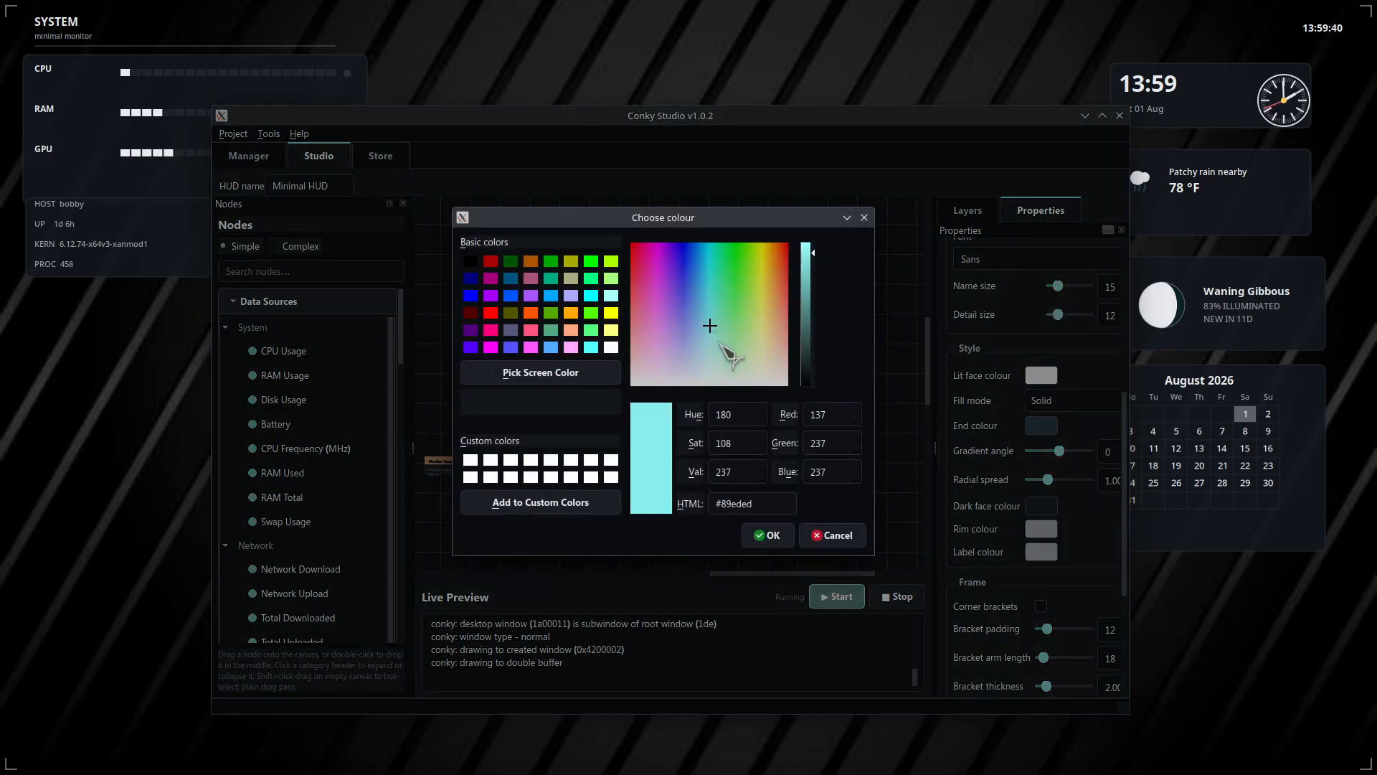
click(772, 536)
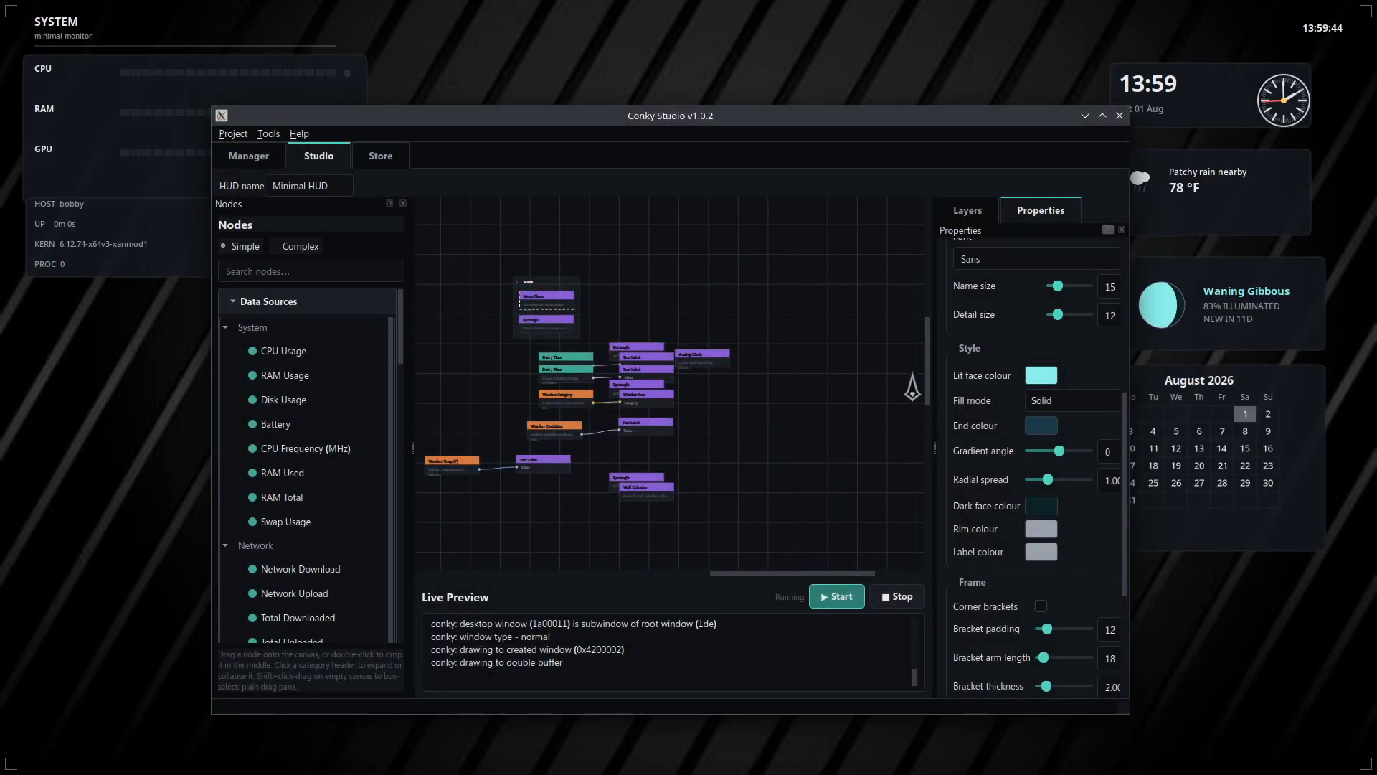
Change the Moon Phase node's end colour to a muted dark teal and set its fill mode to Linear gradient.
click(1041, 427)
click(706, 330)
click(767, 535)
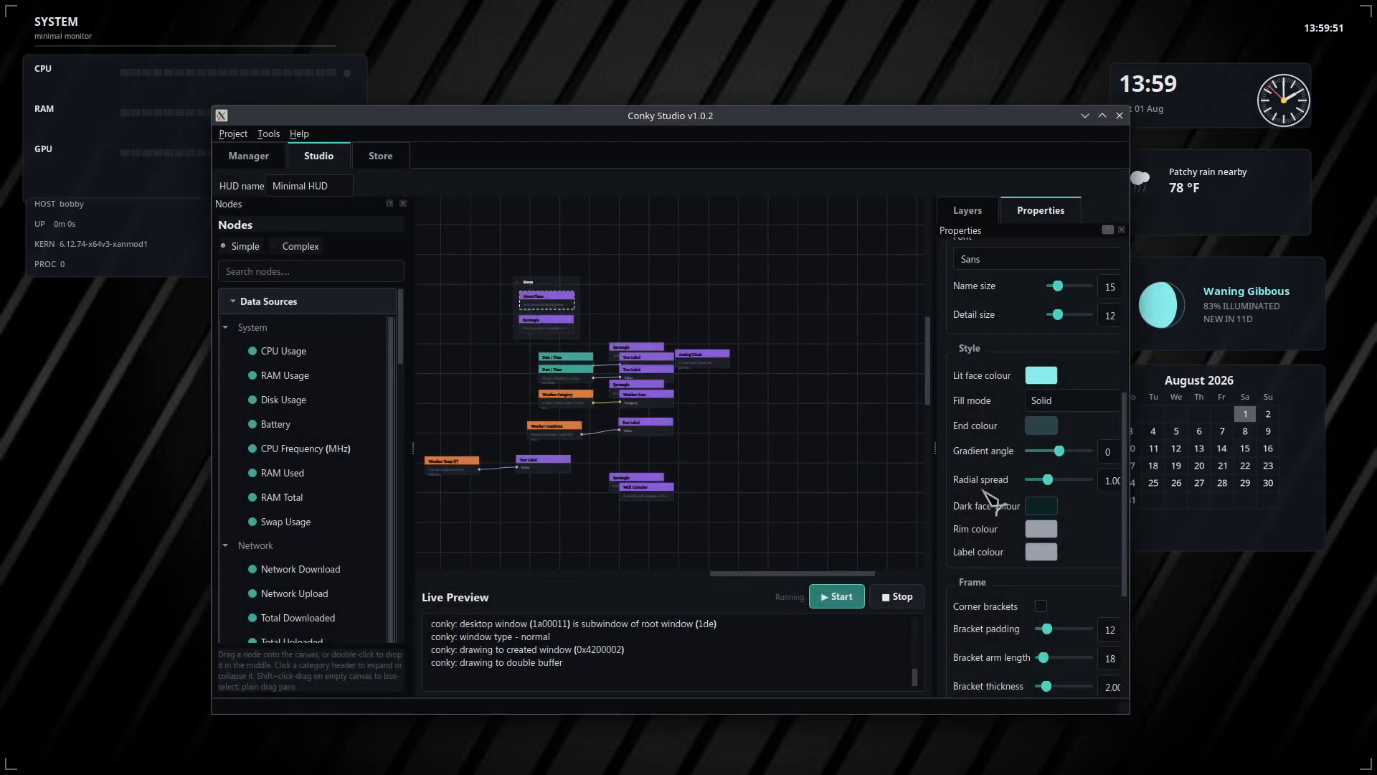
click(1071, 406)
click(1061, 421)
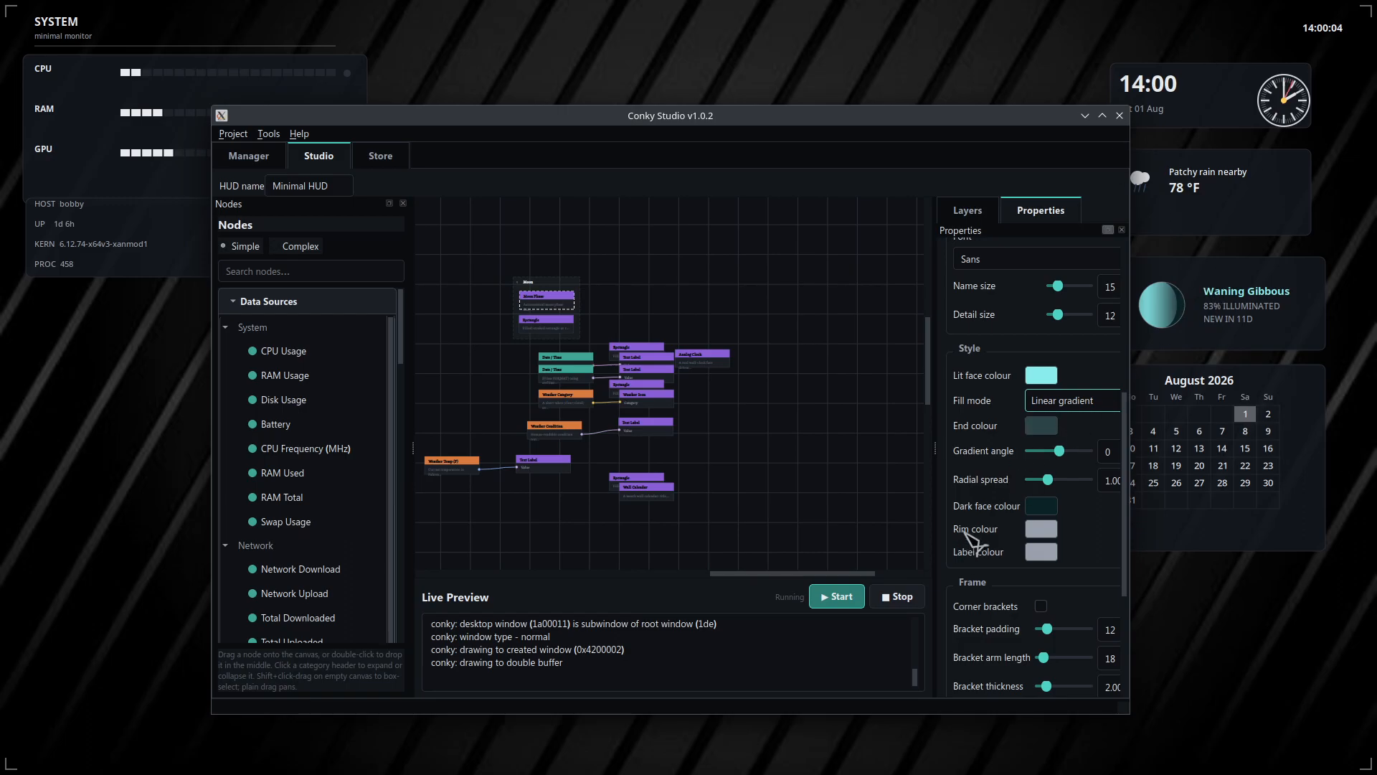
Try corner brackets around the Moon Phase, remove them again, and review its astronomy and interaction settings.
scroll(982, 482, down, 1)
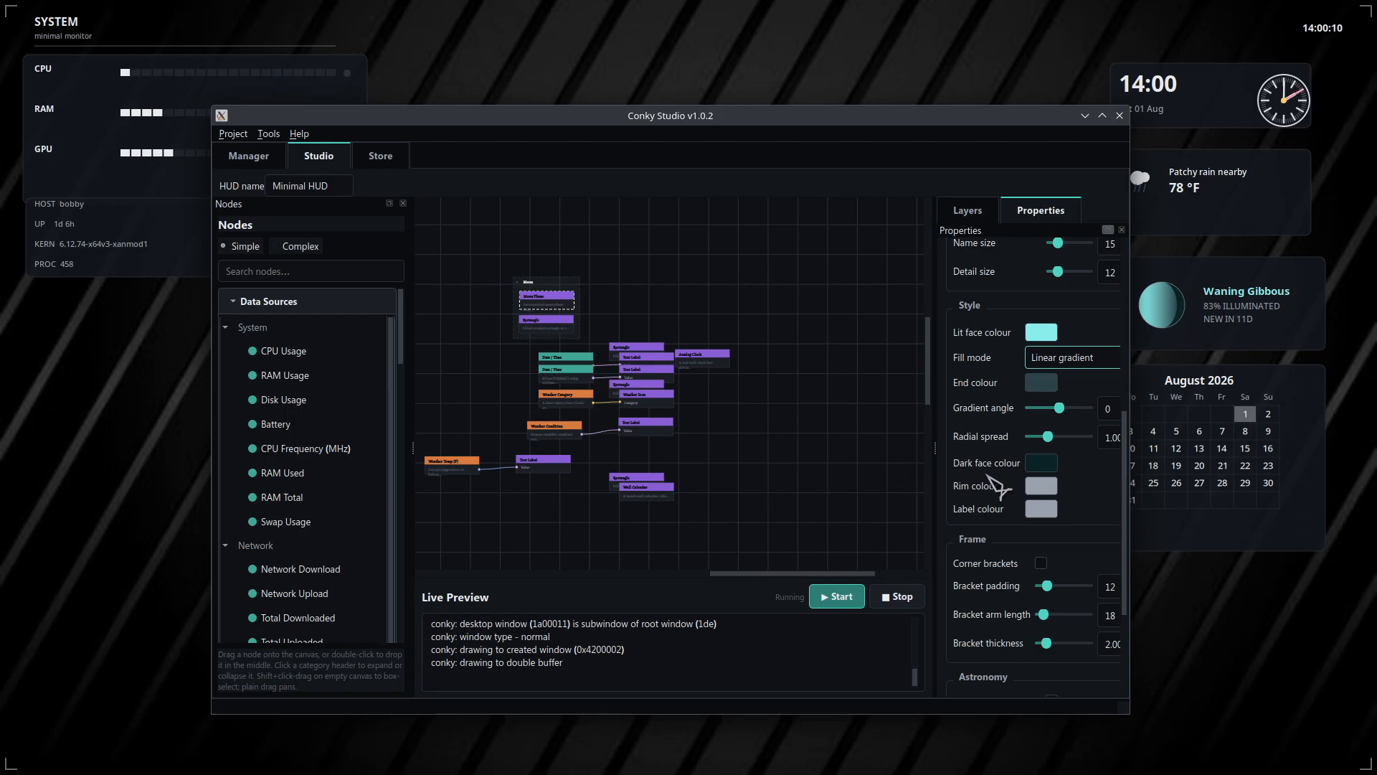
scroll(1018, 502, down, 1)
click(1041, 520)
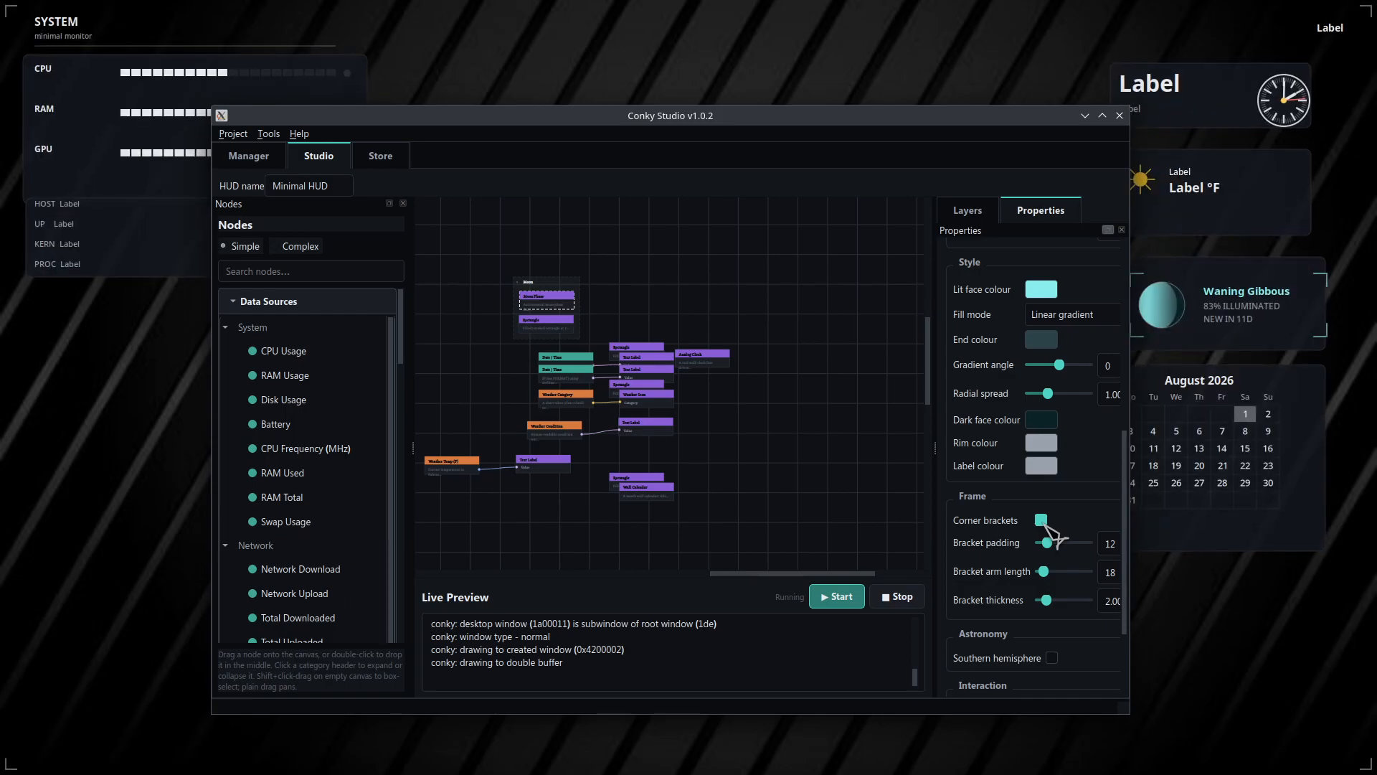
click(1042, 521)
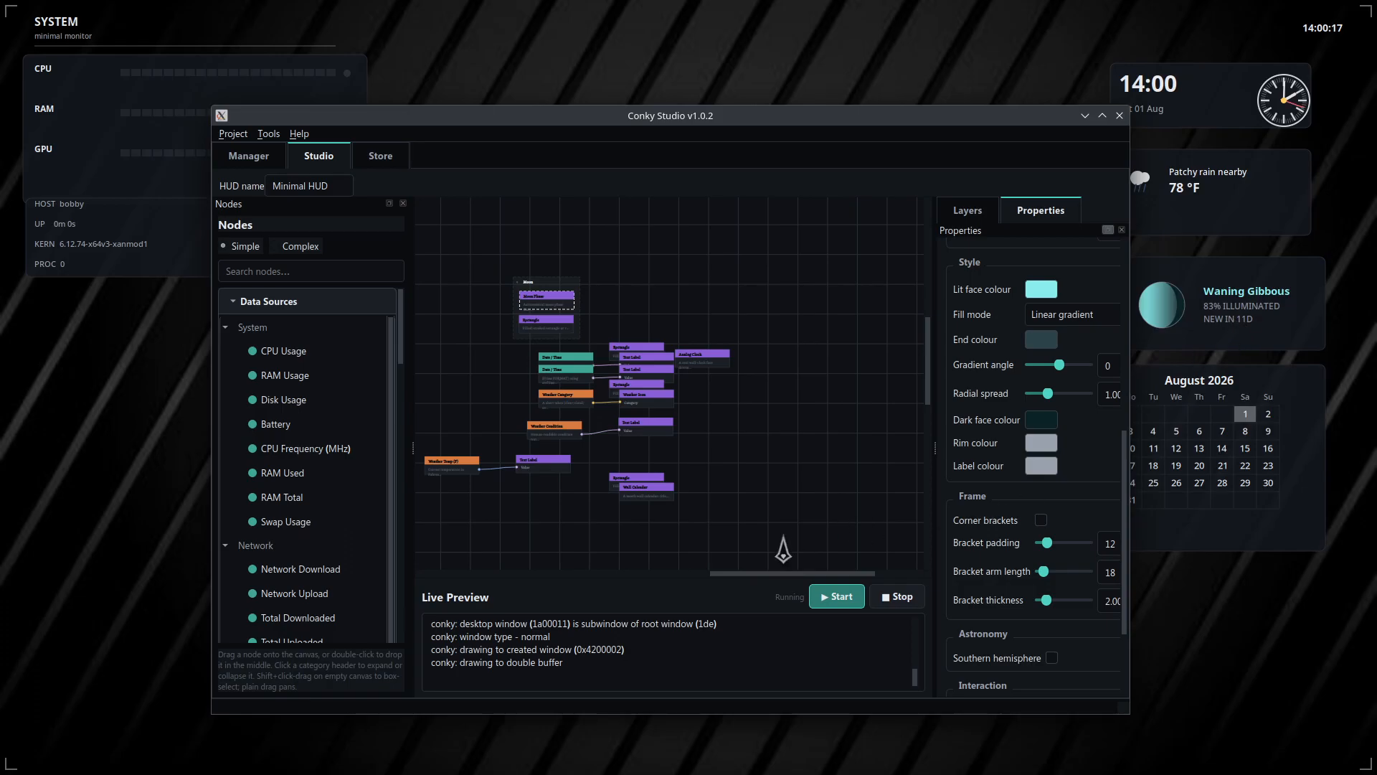
scroll(1008, 494, down, 3)
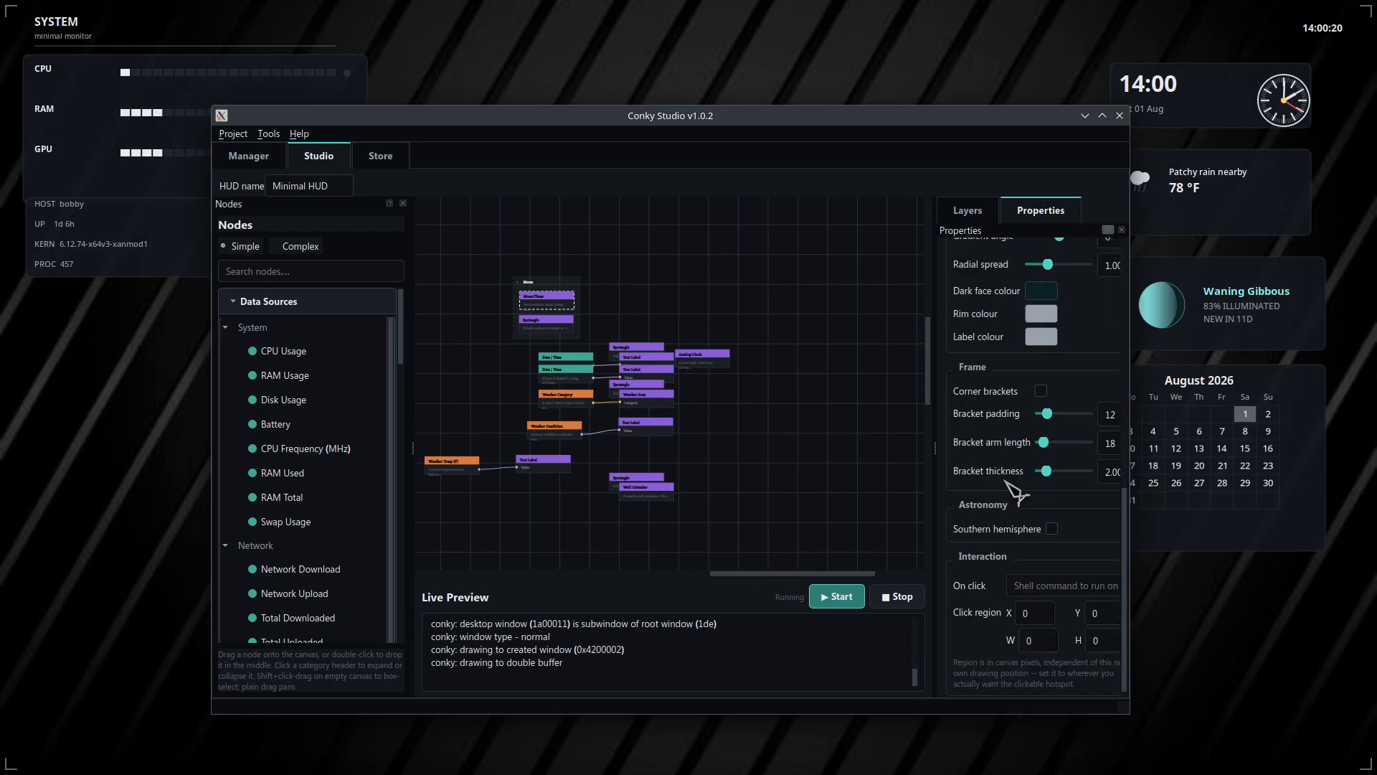
scroll(998, 467, down, 1)
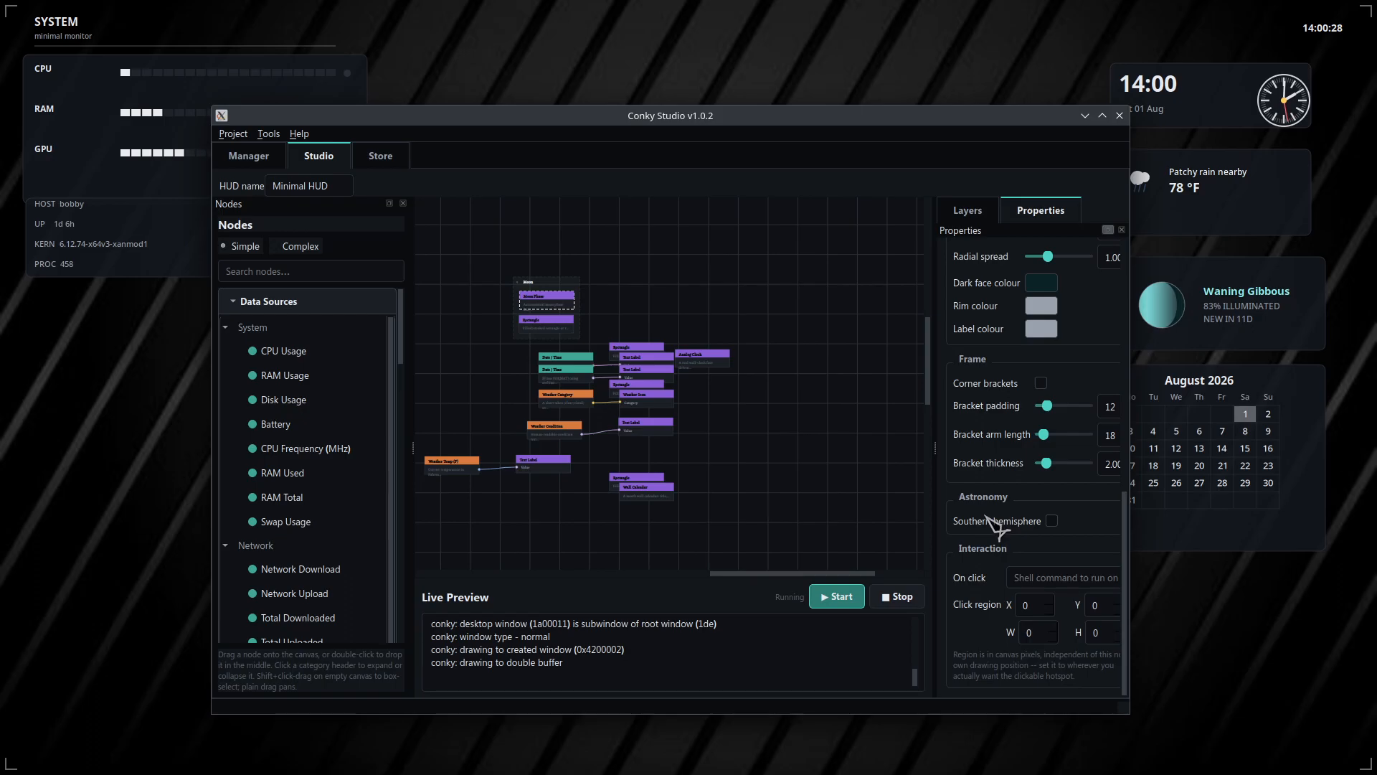
scroll(970, 464, up, 1)
scroll(969, 463, up, 5)
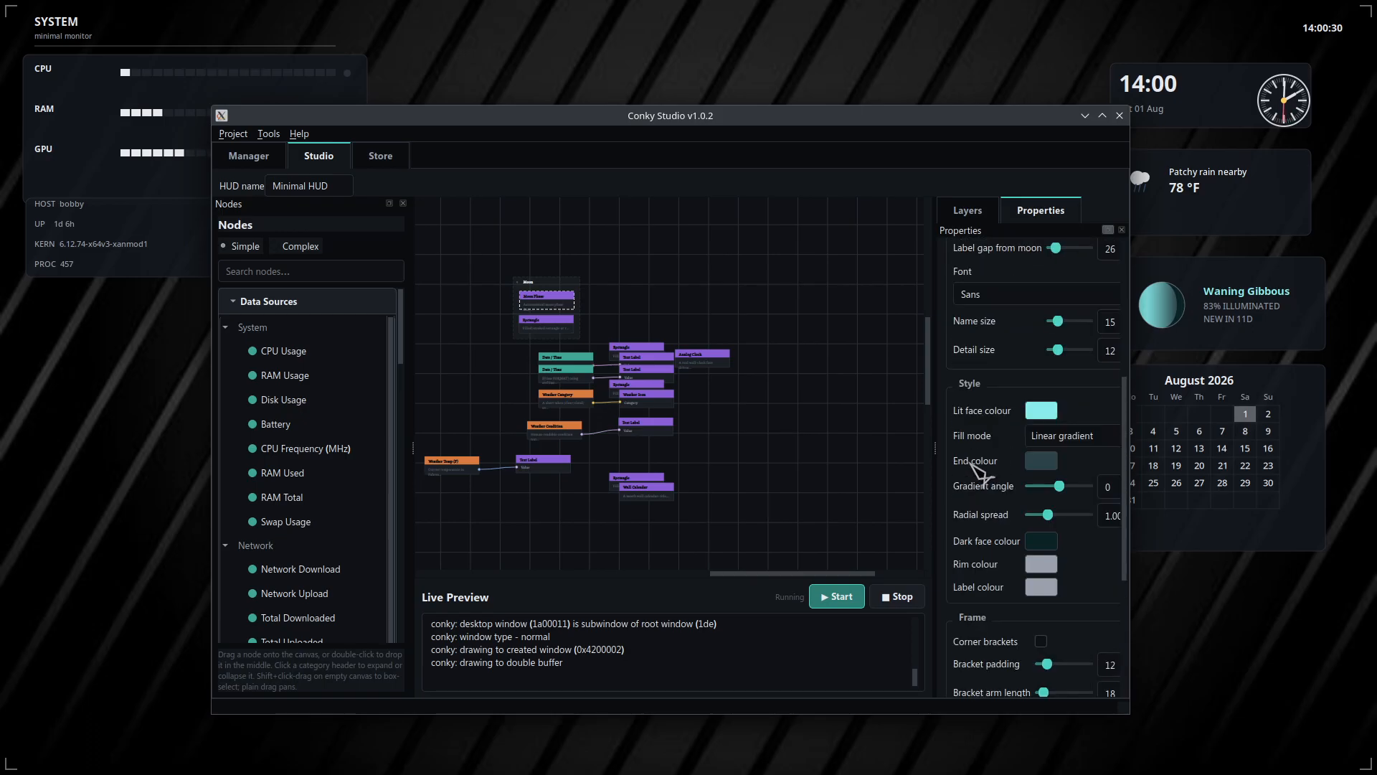
Move the editor window clear of the desktop widgets and separate the CPU Usage, Bar and LED Dot nodes from the stack.
drag(715, 451, 870, 471)
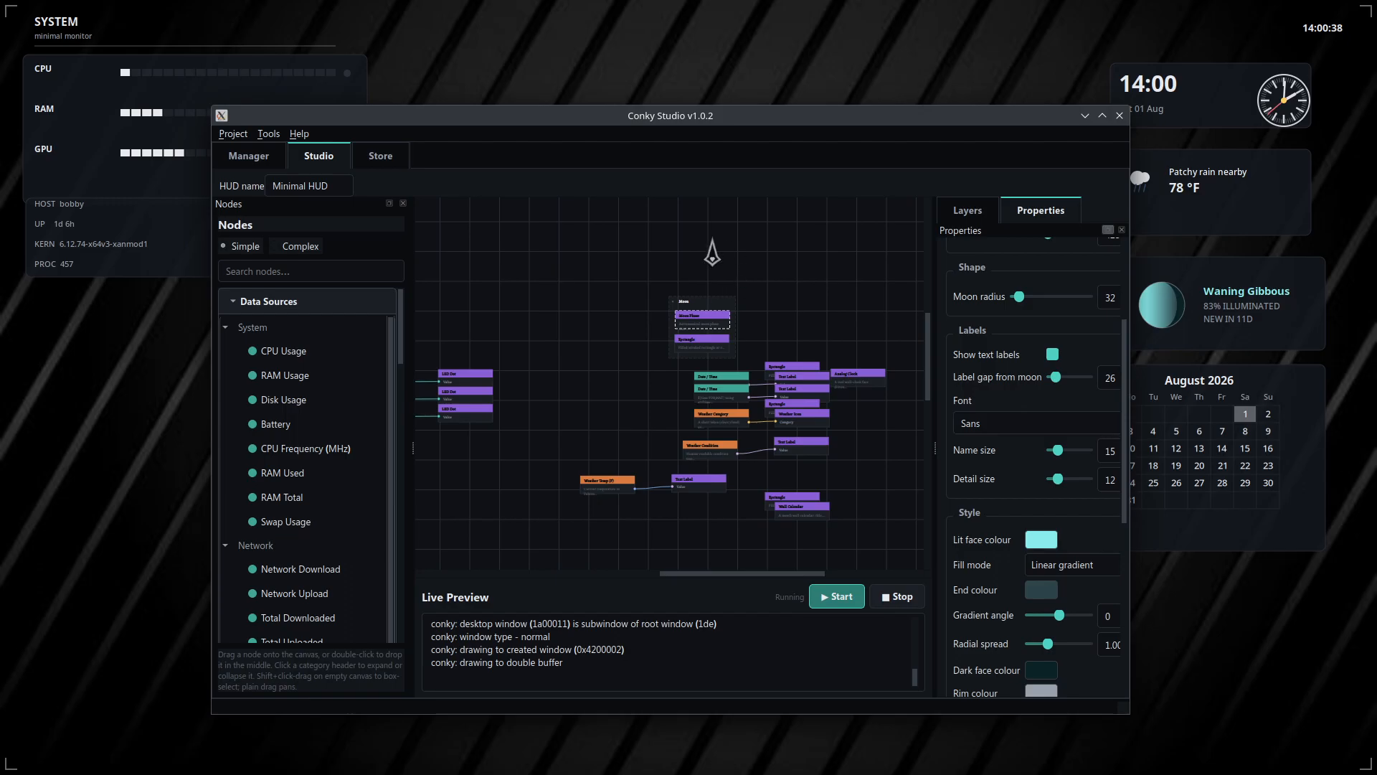
drag(759, 129, 696, 182)
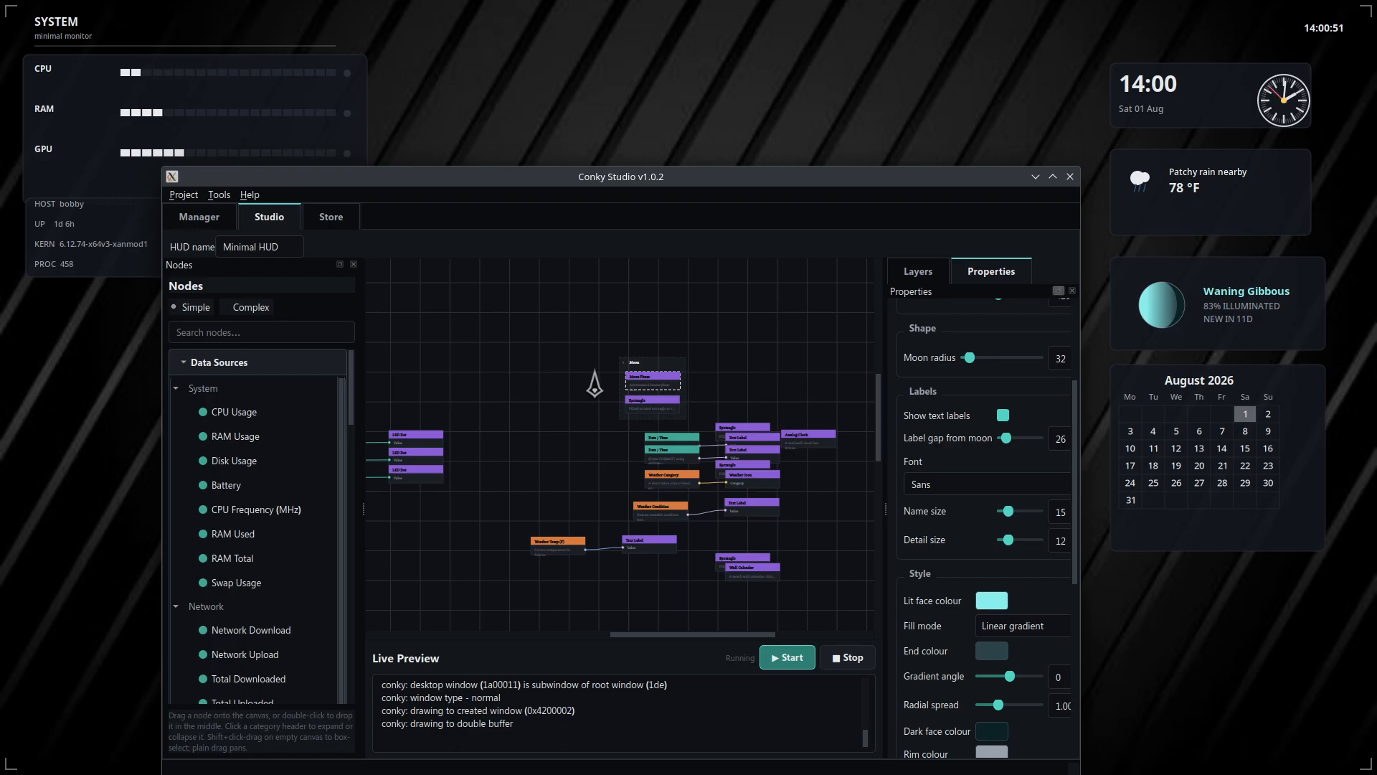
drag(519, 409, 789, 369)
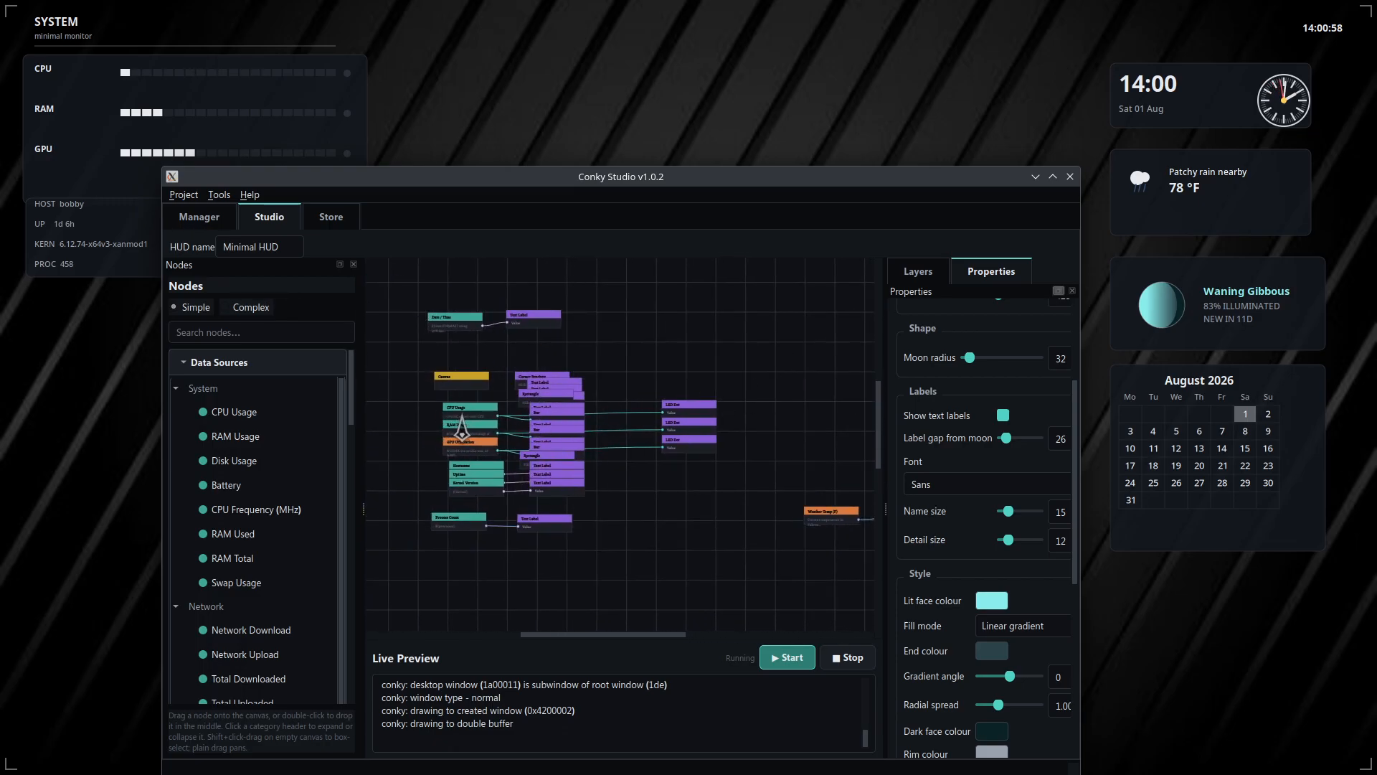
drag(462, 429, 624, 332)
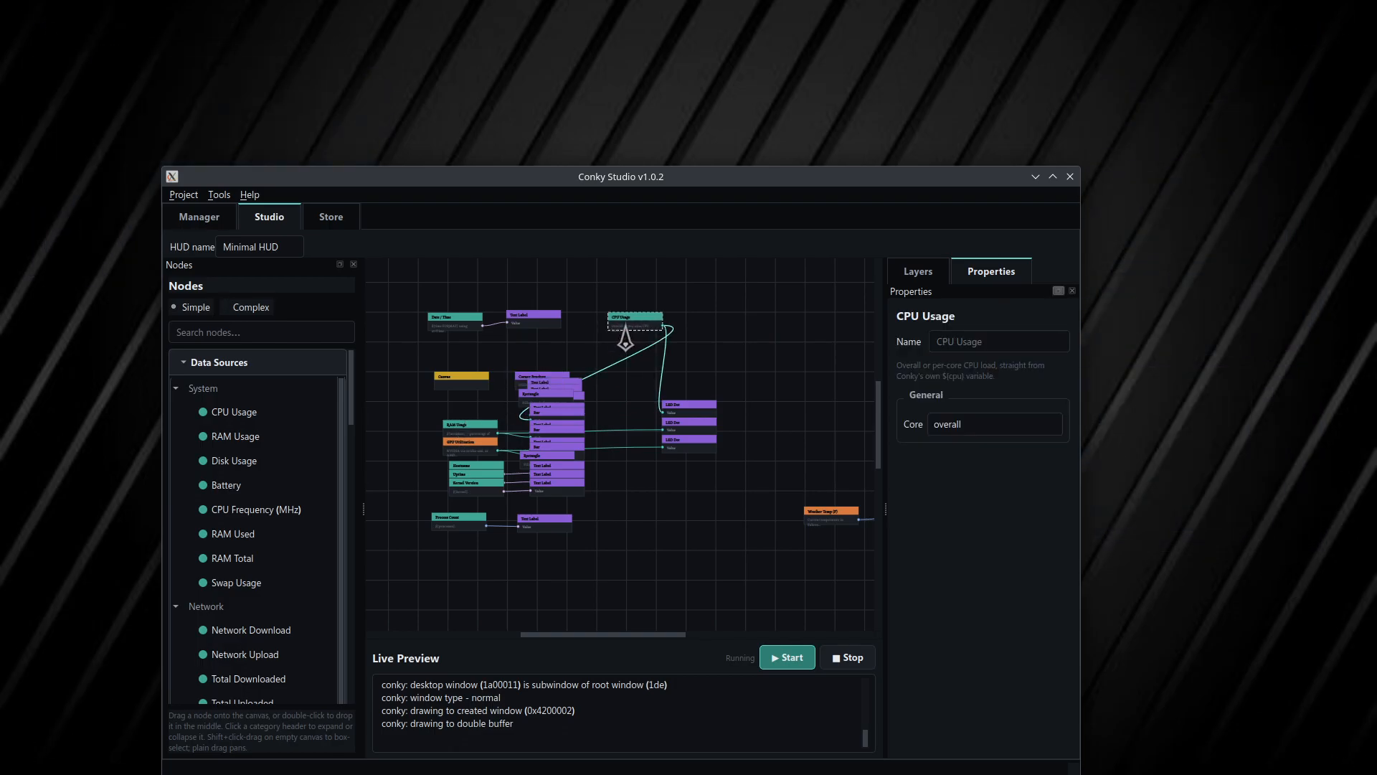
drag(554, 417, 715, 331)
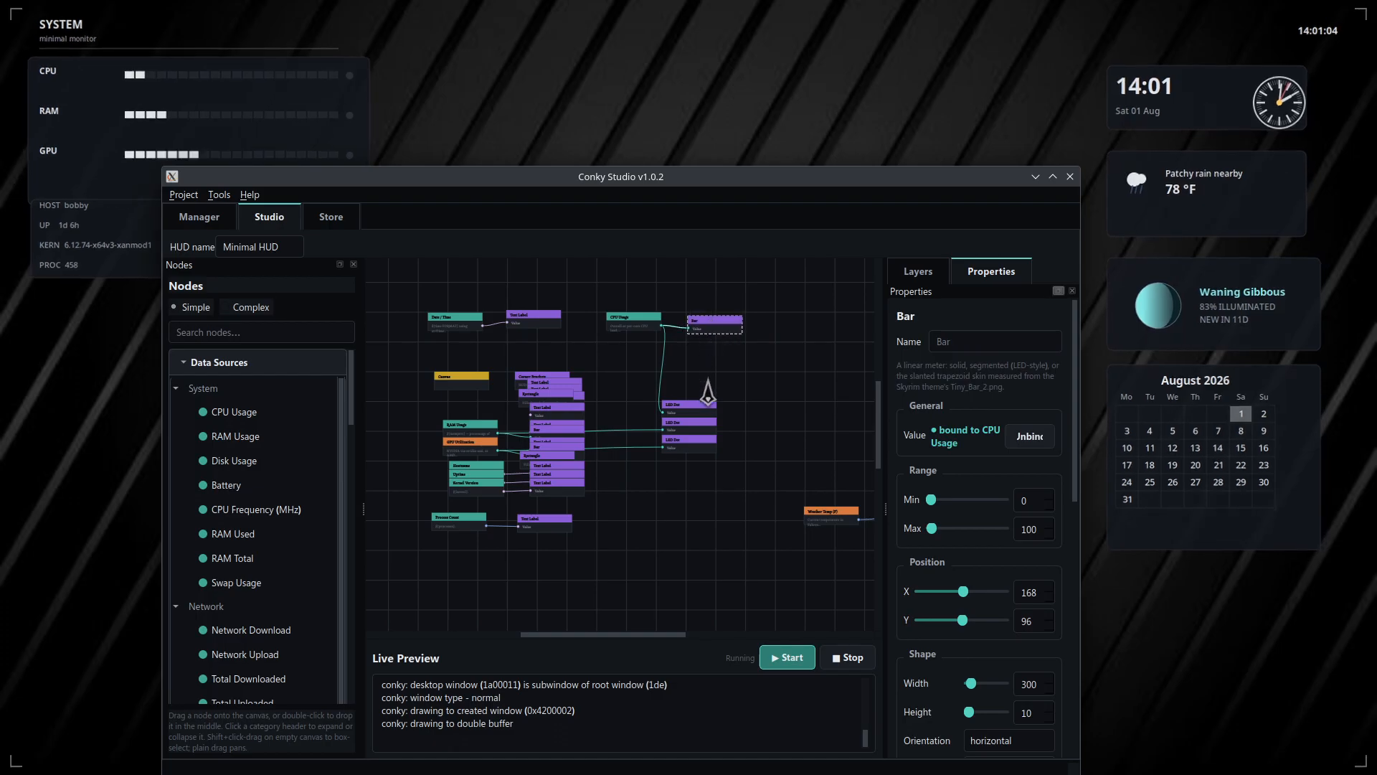
drag(679, 413, 715, 353)
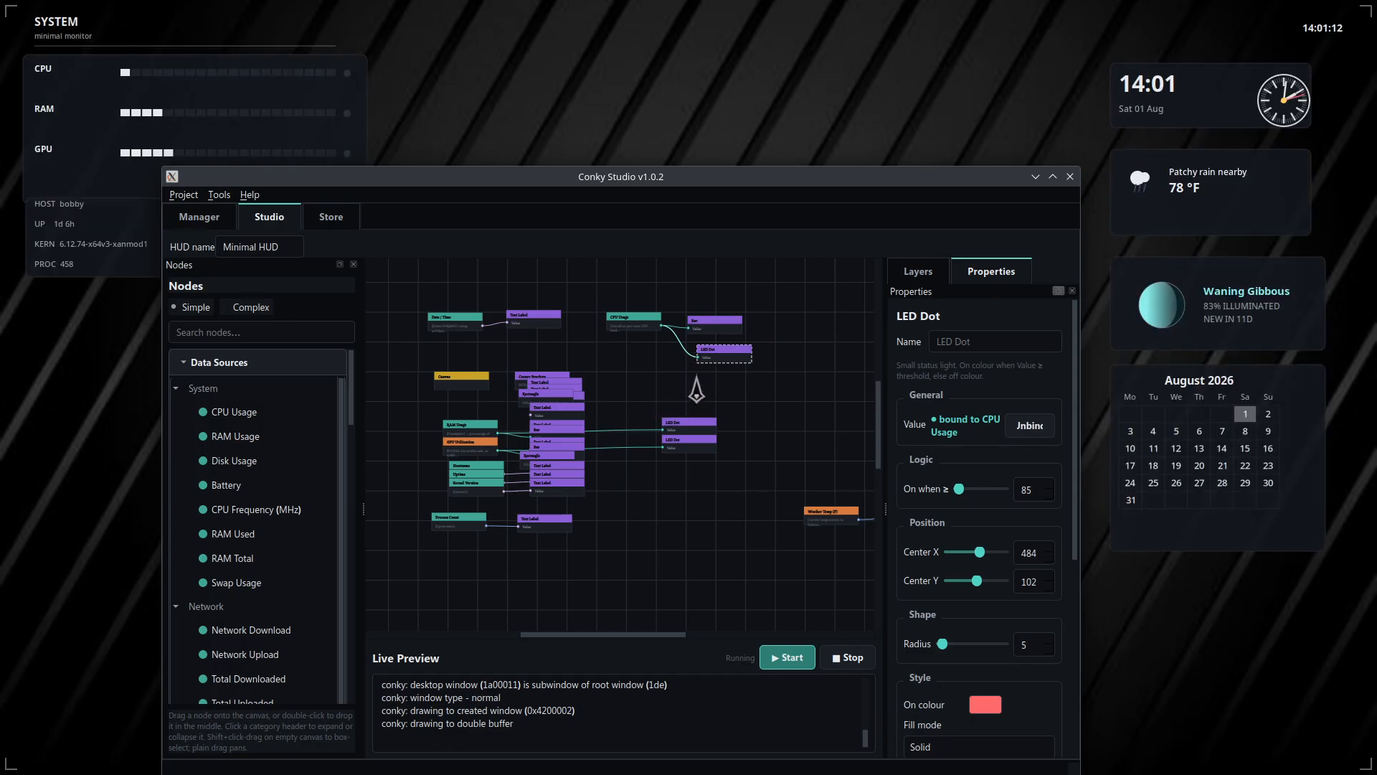
Group the CPU Usage node with its bound Bar and LED Dot under the title "CPU".
drag(727, 372, 631, 321)
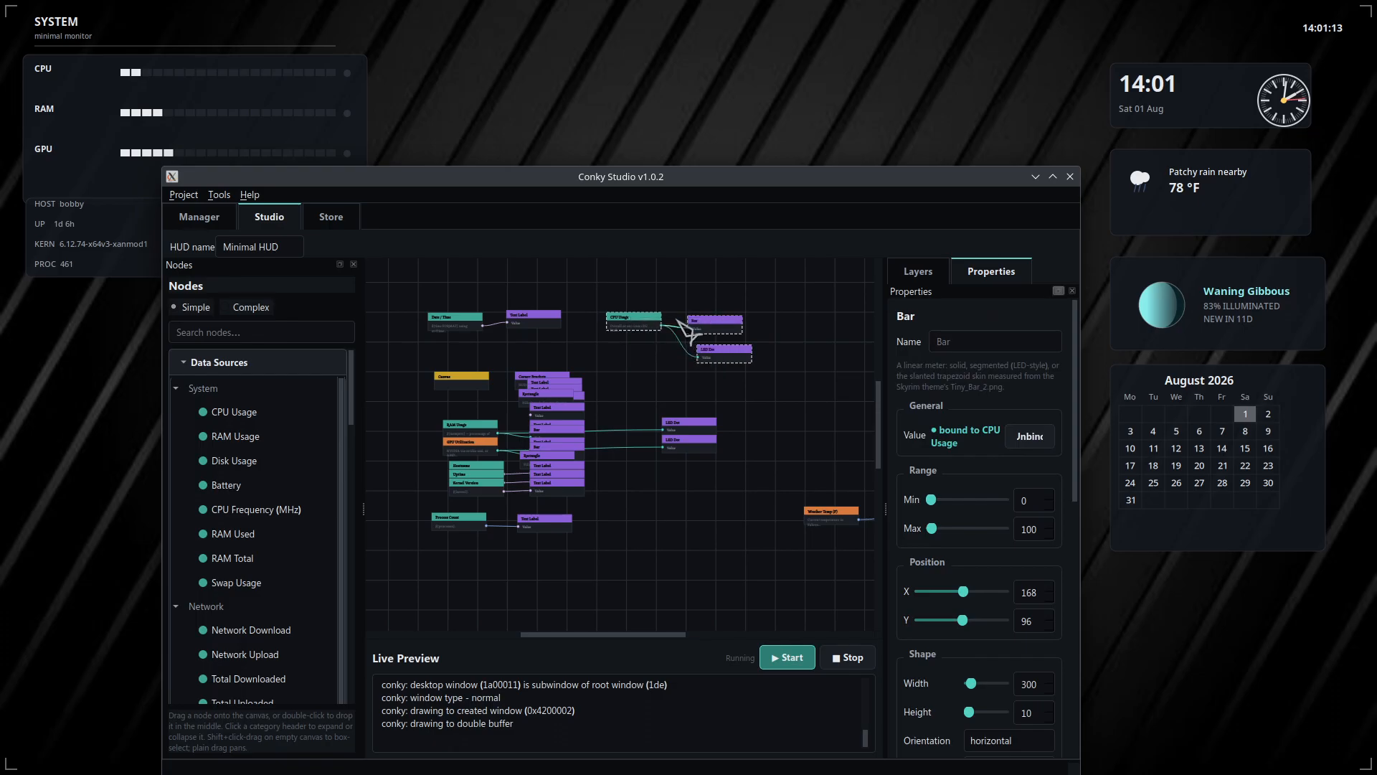
right_click(702, 331)
click(723, 340)
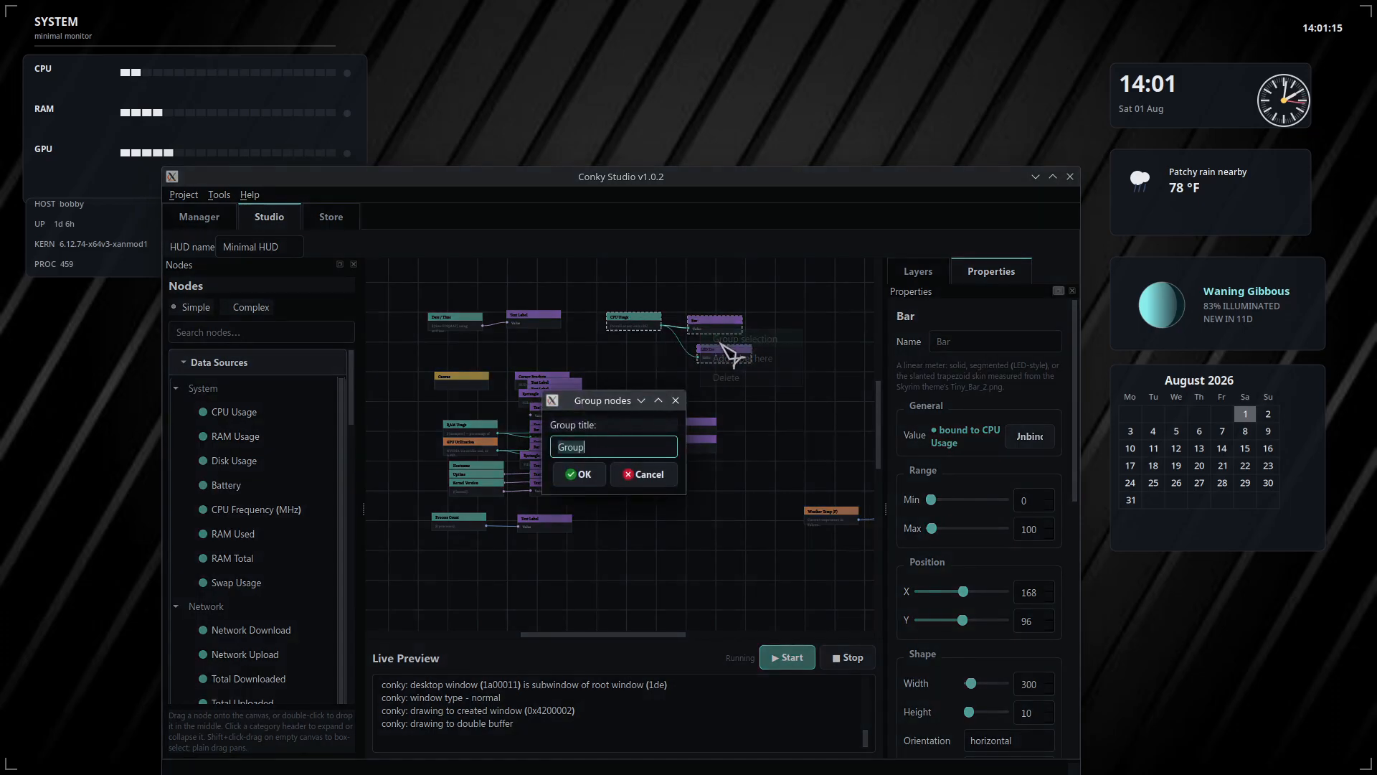
text(CPU)
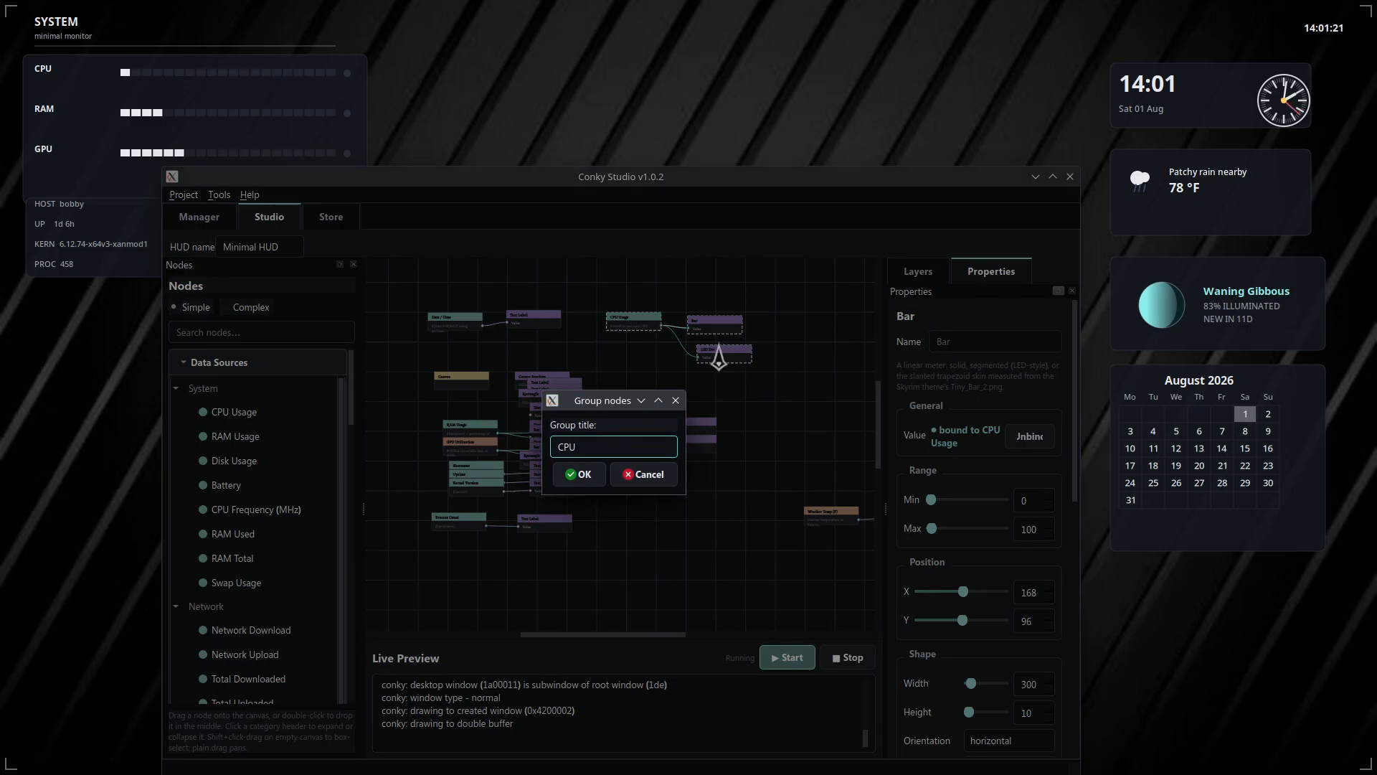
key(Return)
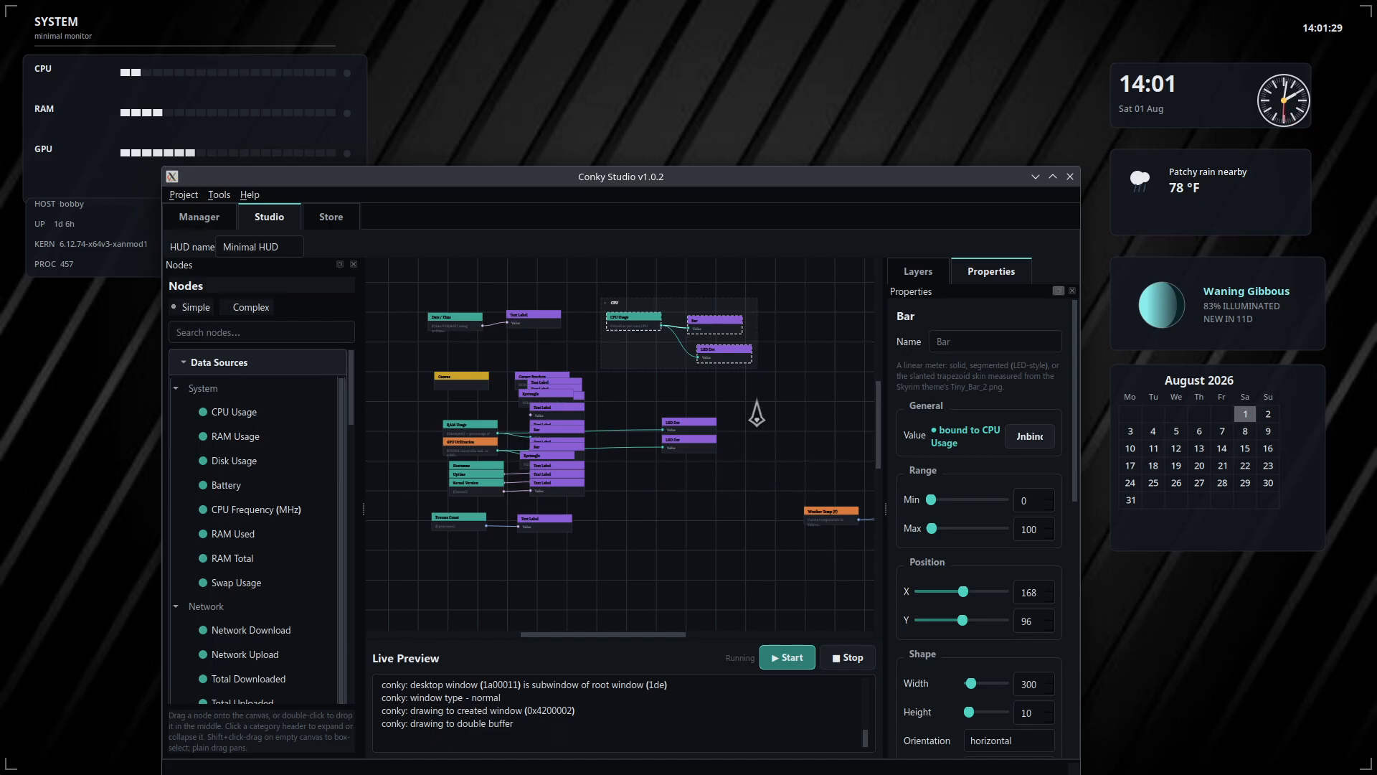
Examine the LED Dot settings and the available core options of the CPU Usage node in the CPU group.
click(636, 329)
click(721, 355)
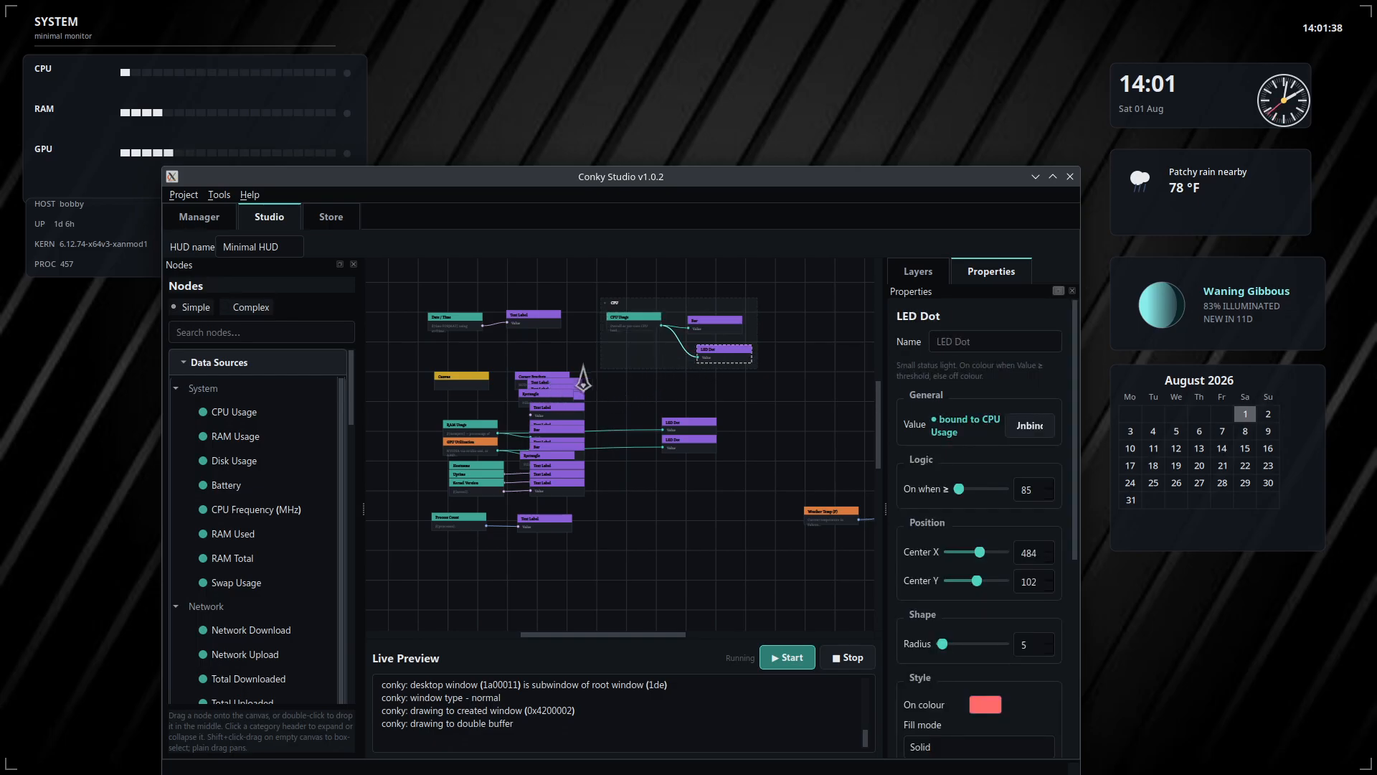
drag(590, 310, 630, 317)
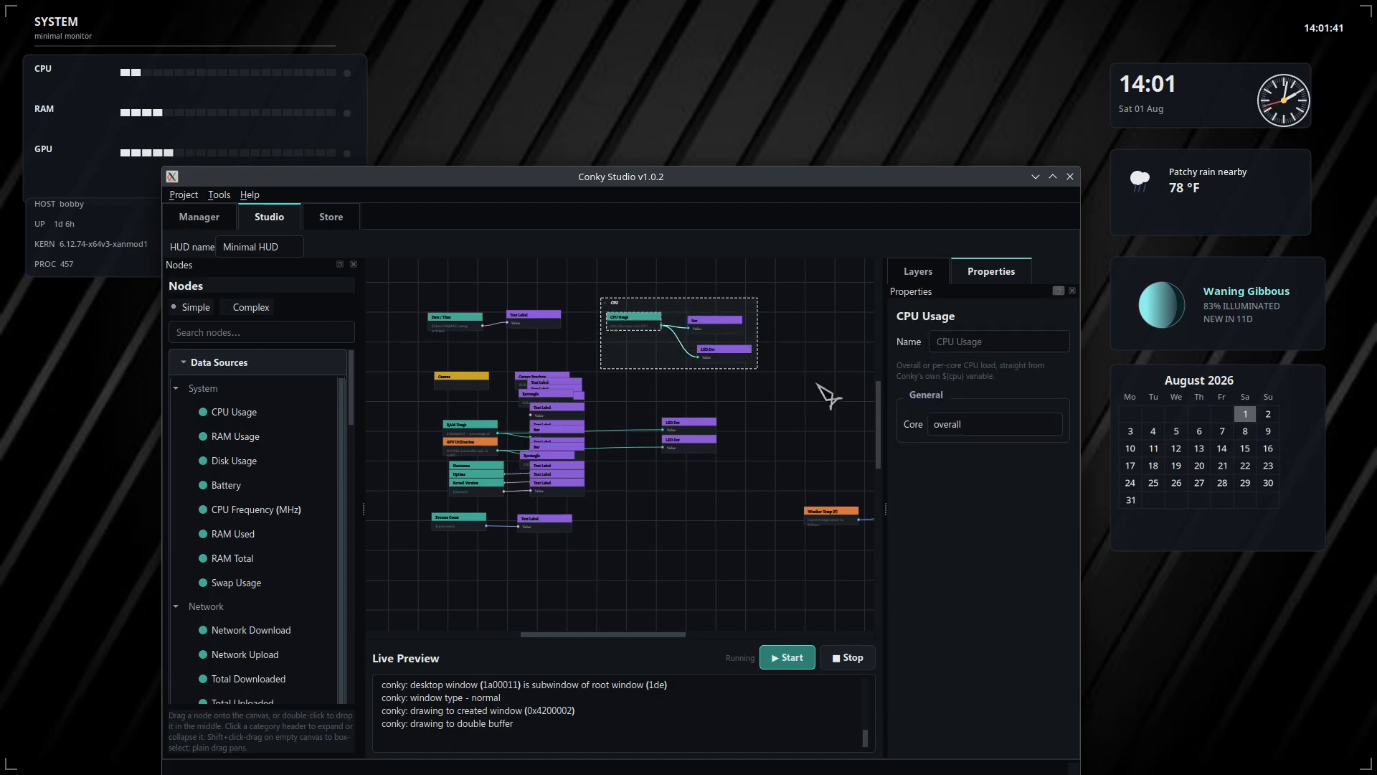
click(981, 428)
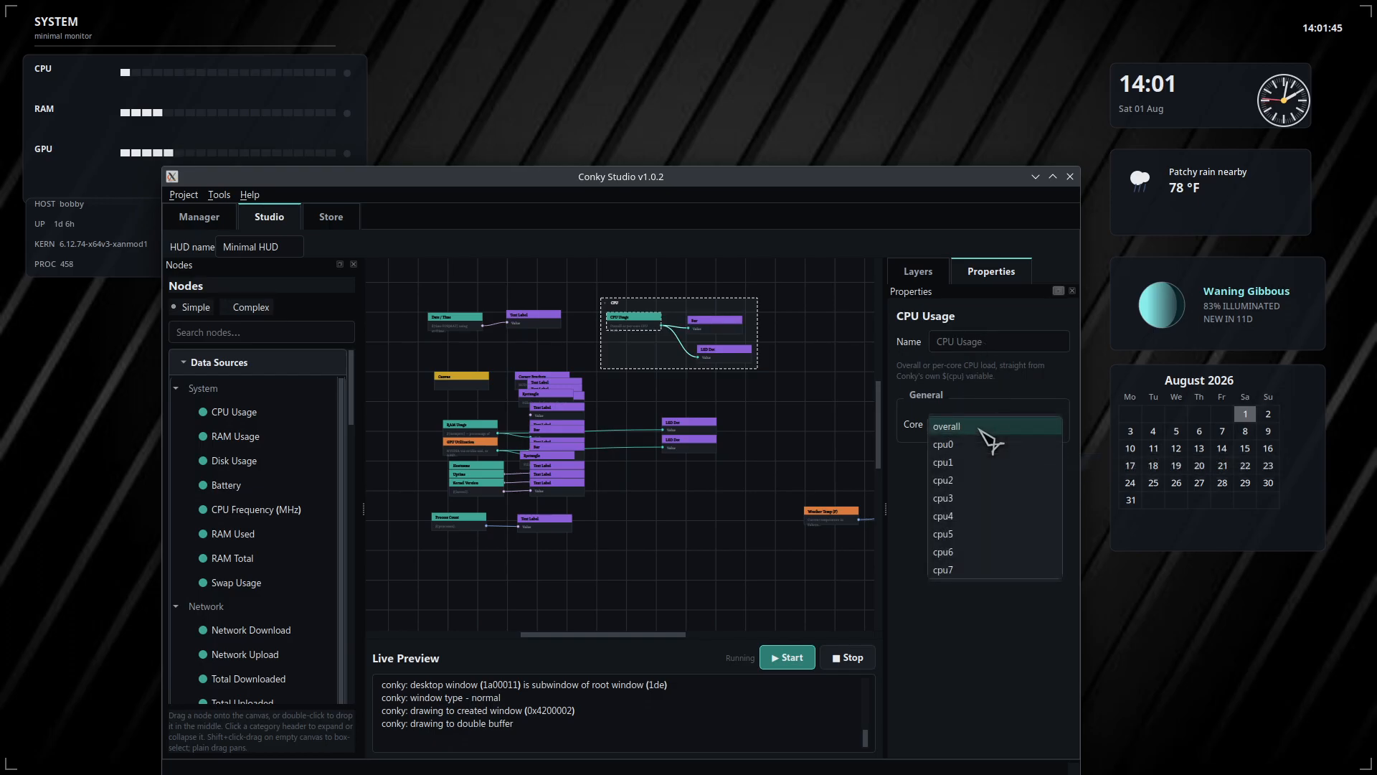
click(981, 382)
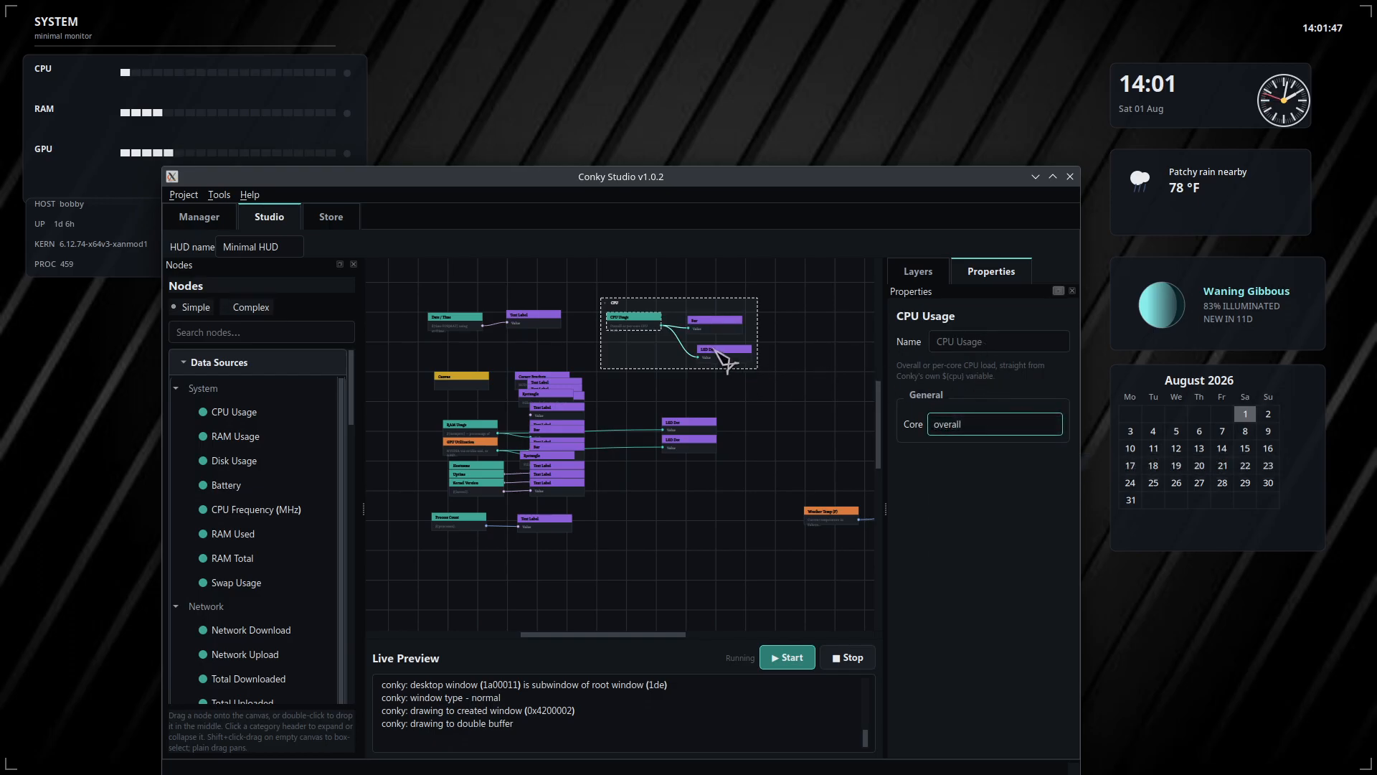
click(610, 420)
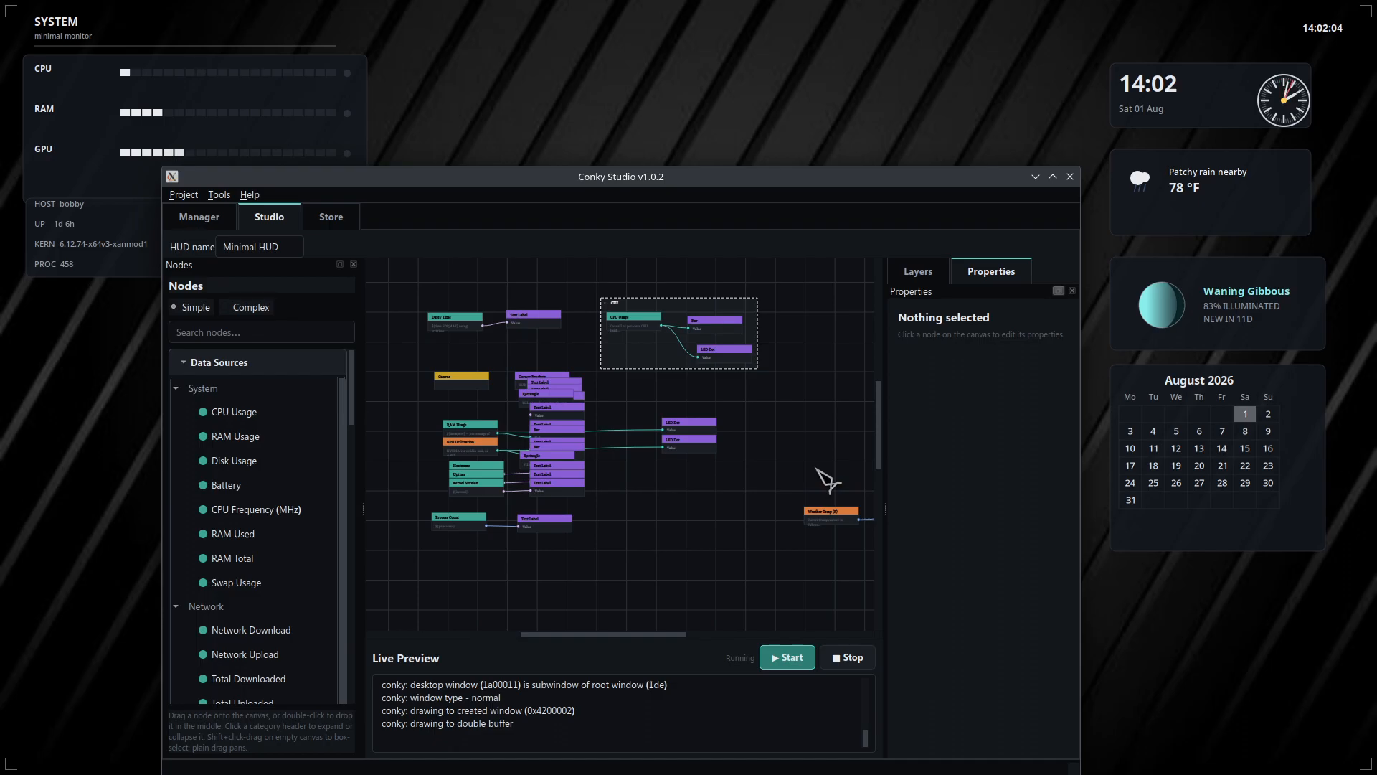
click(773, 454)
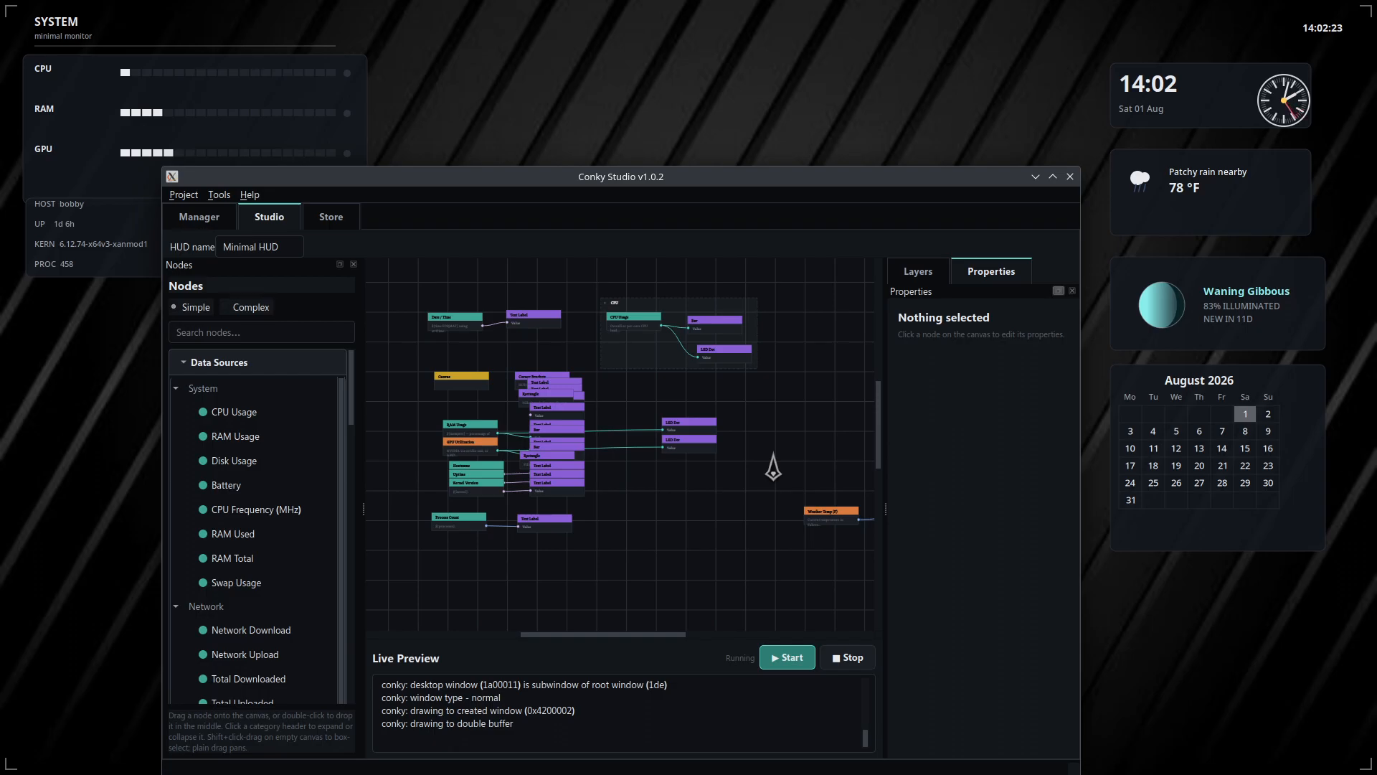
Store the CPU group's LED Dot end colour #1a3a4a as a custom colour, keep it applied, and check the saved swatch in the colour chooser.
click(726, 351)
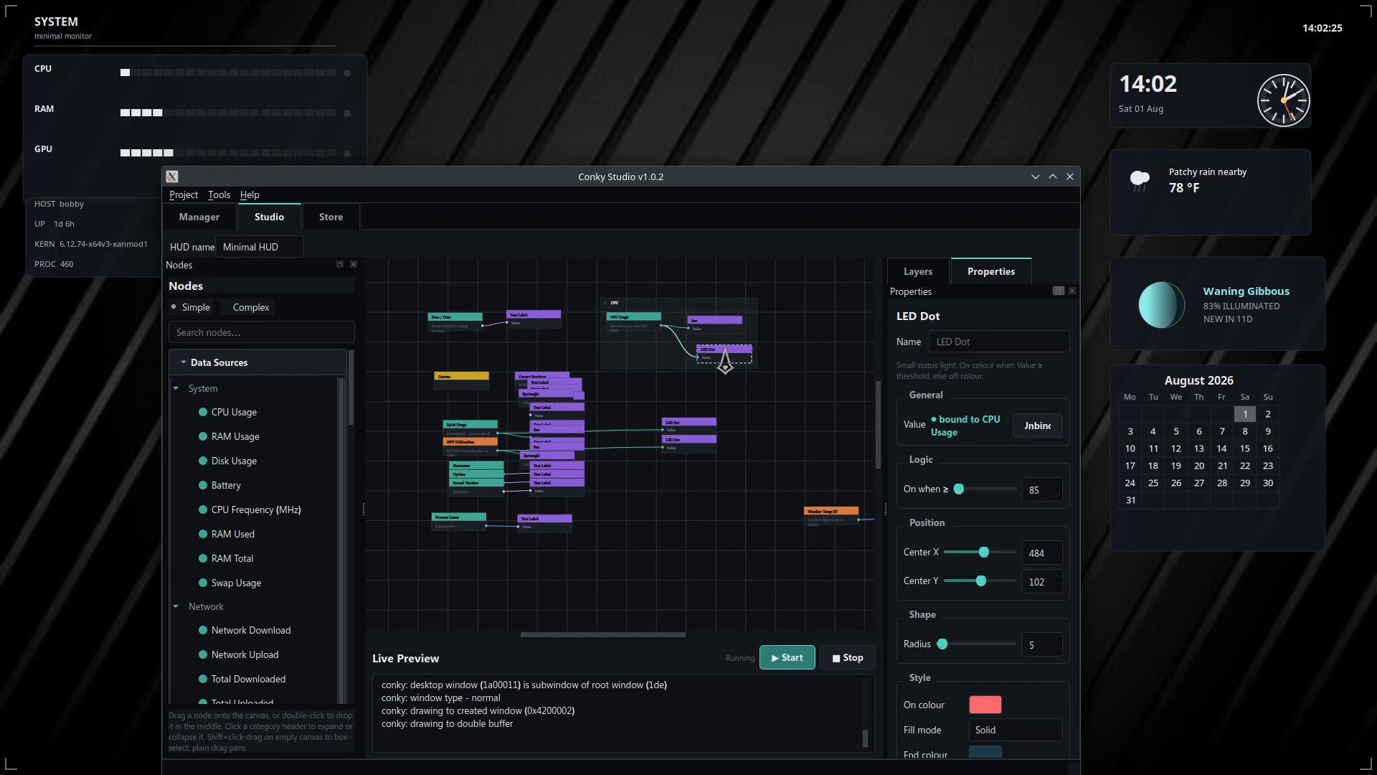
scroll(918, 574, down, 1)
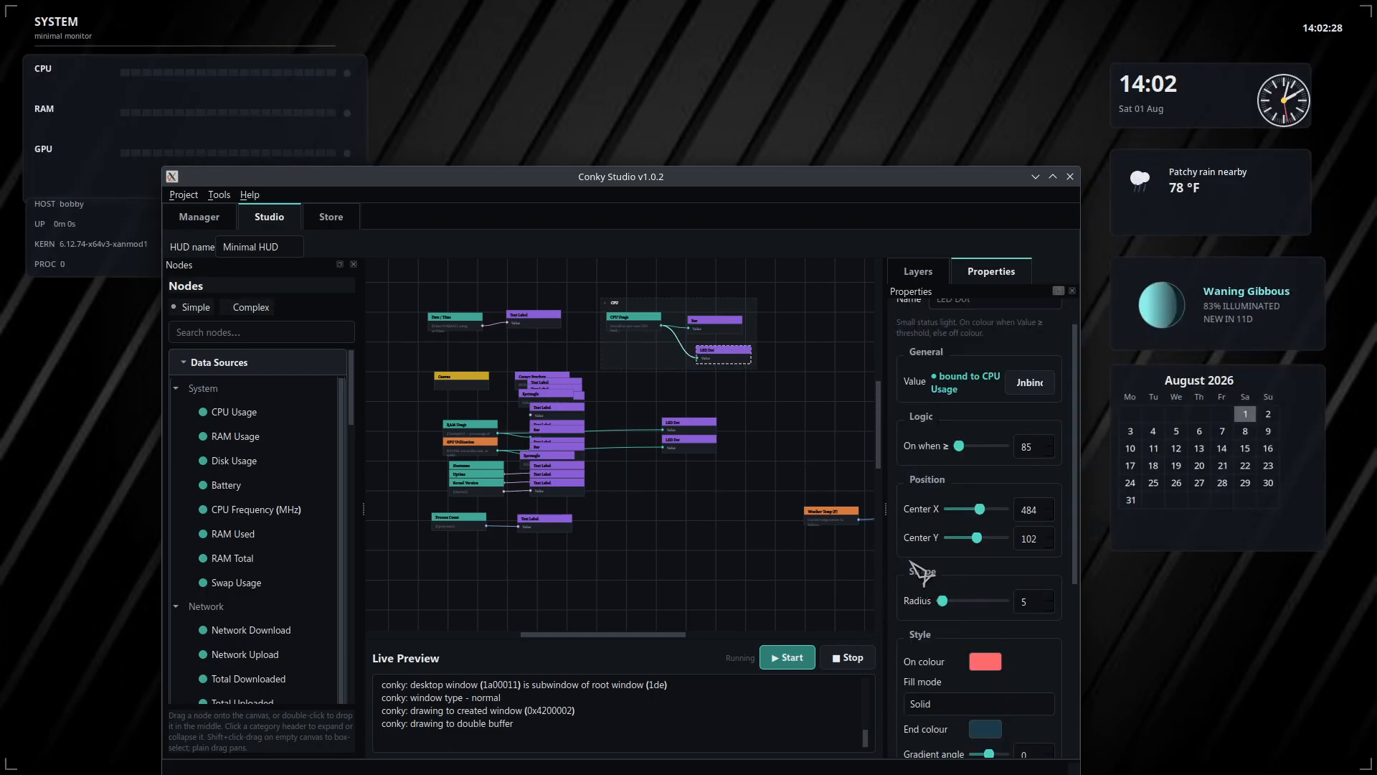
scroll(913, 516, down, 2)
scroll(922, 667, down, 2)
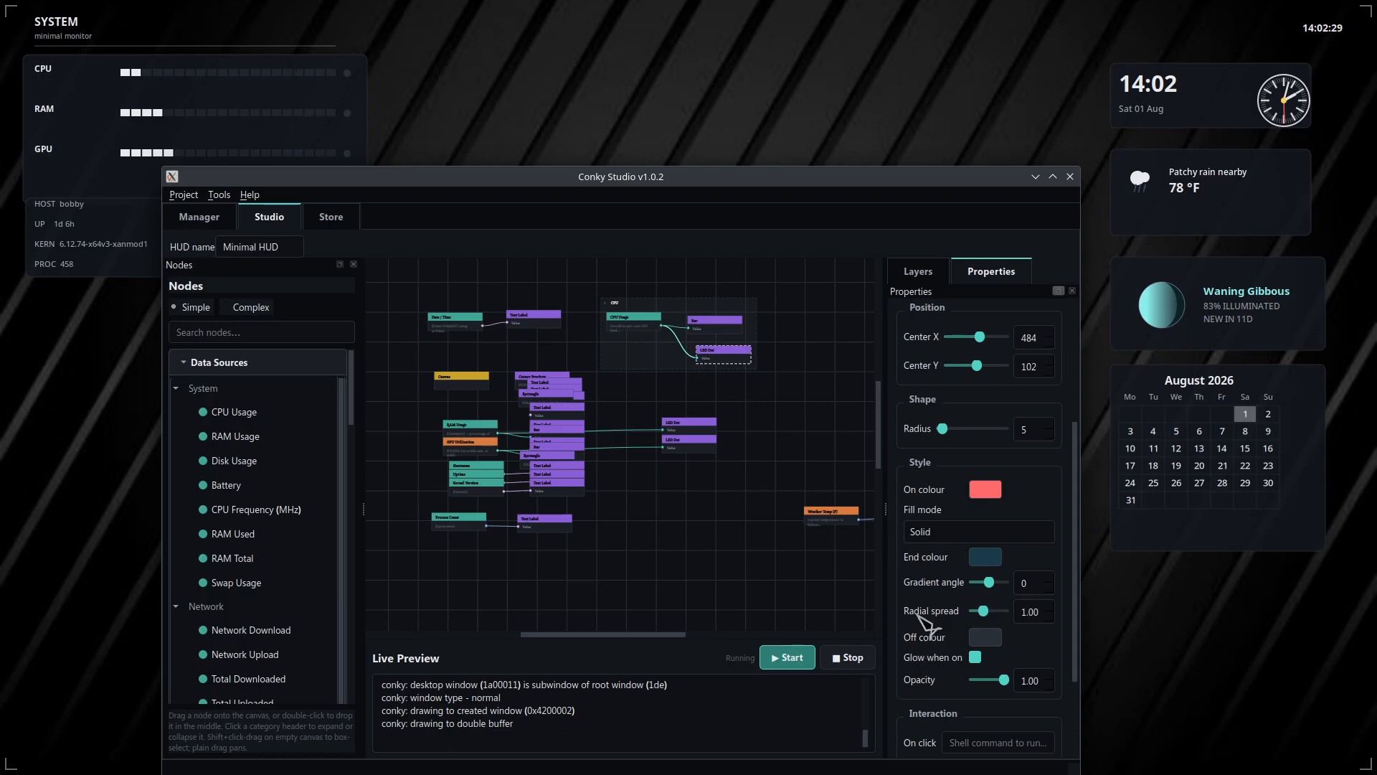
click(983, 560)
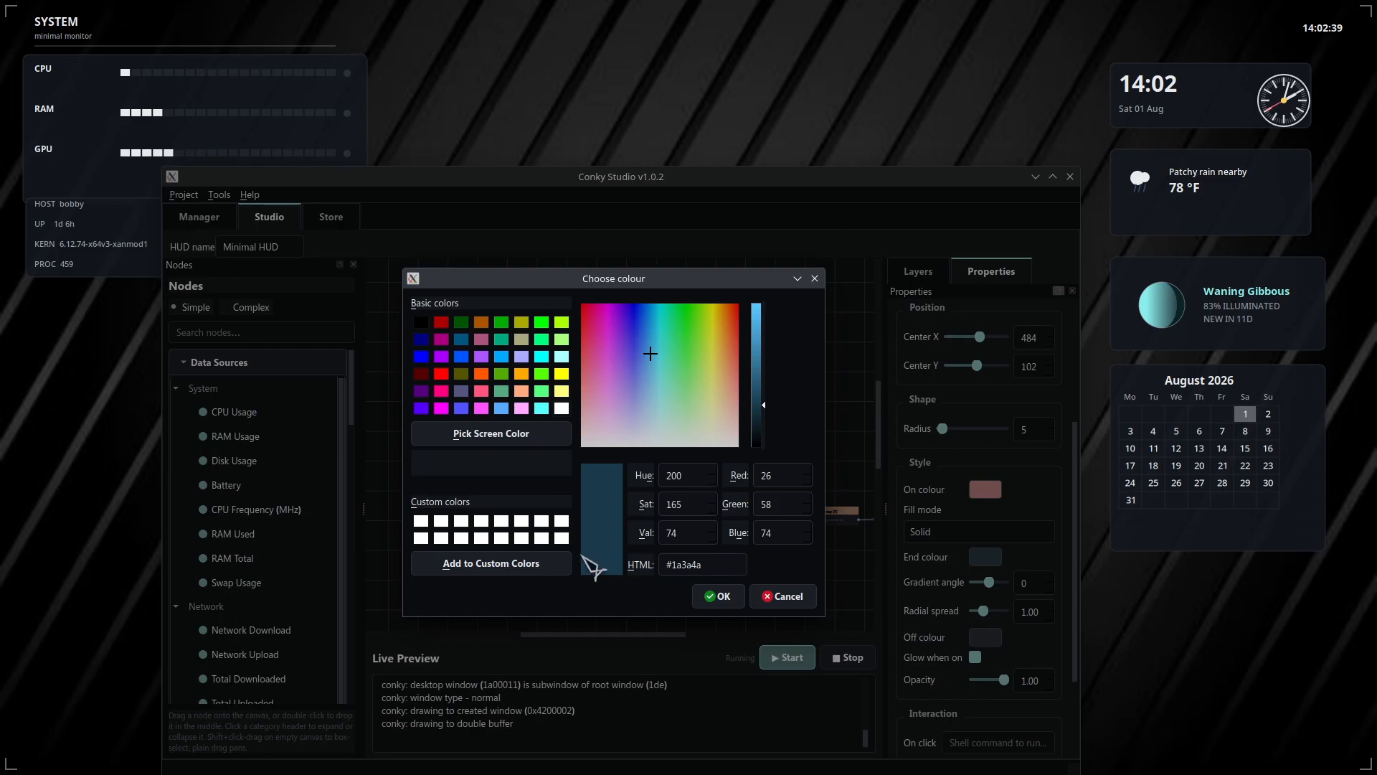
click(534, 568)
click(714, 600)
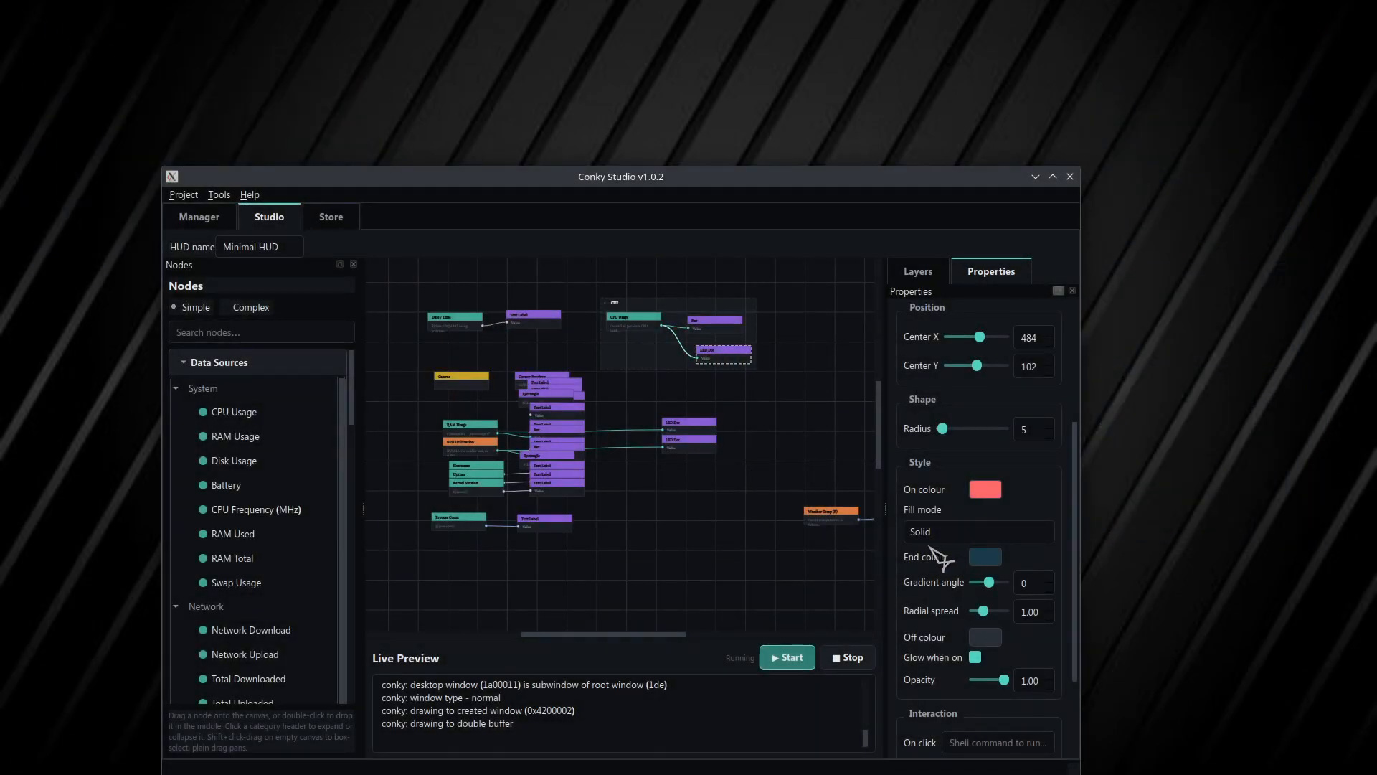
click(985, 557)
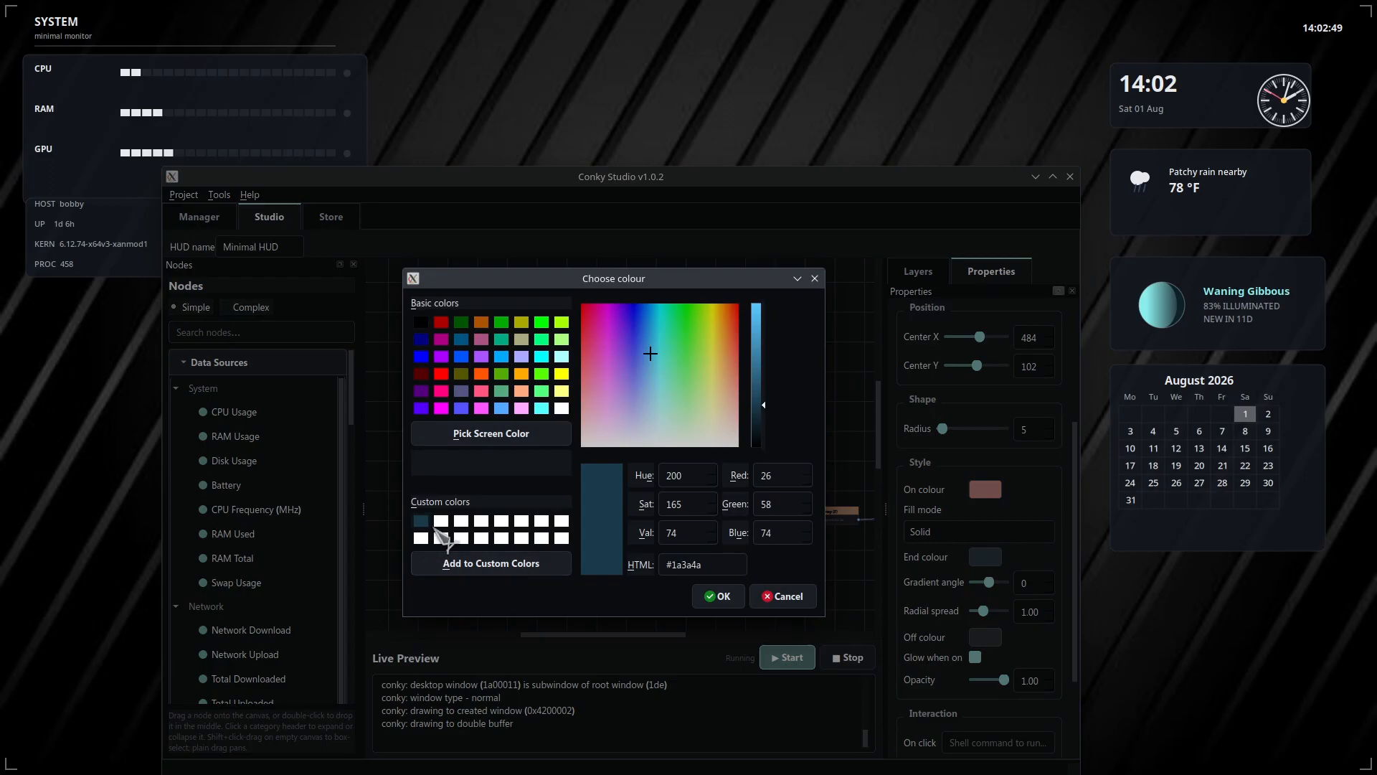
click(807, 600)
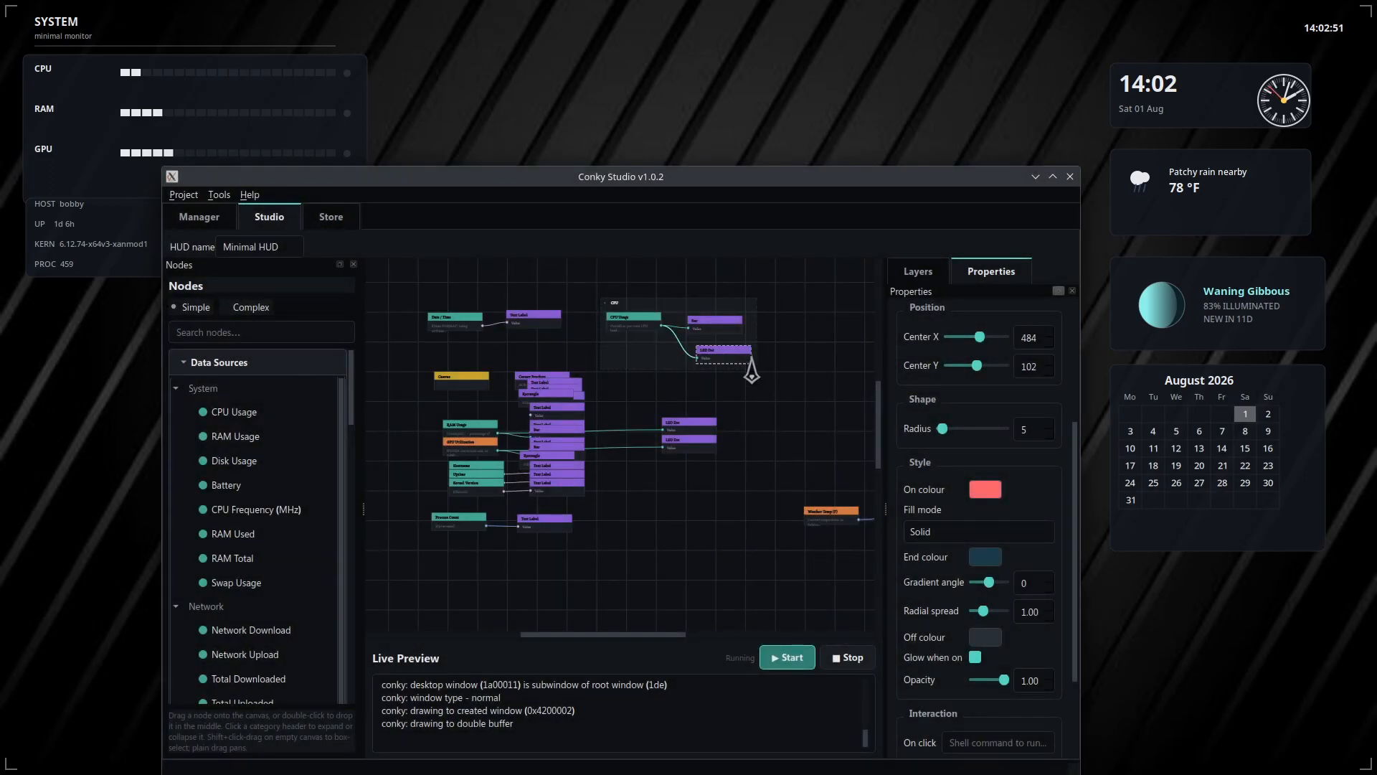
Inspect the fill colour of the Bar node in the CPU group in the colour chooser, leaving it unchanged.
click(732, 323)
scroll(911, 693, down, 5)
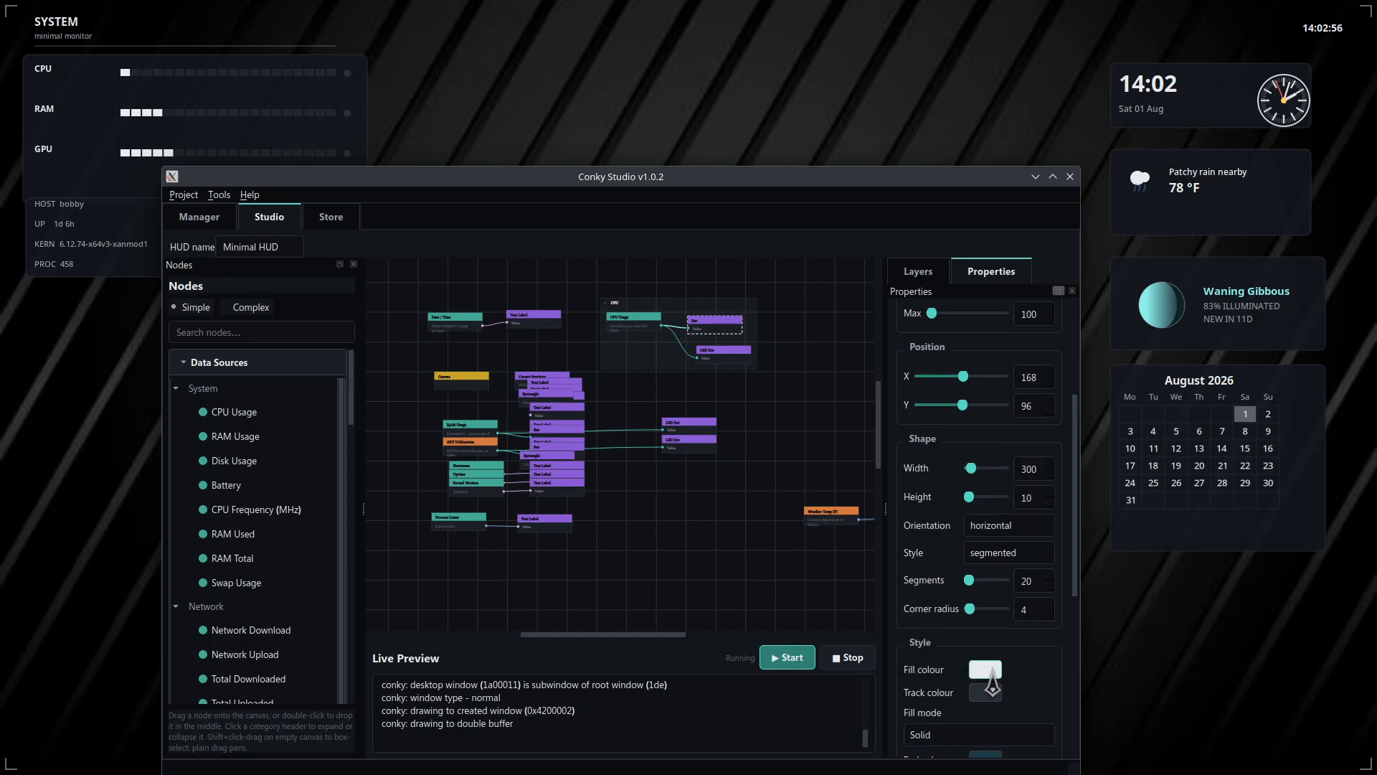
click(990, 674)
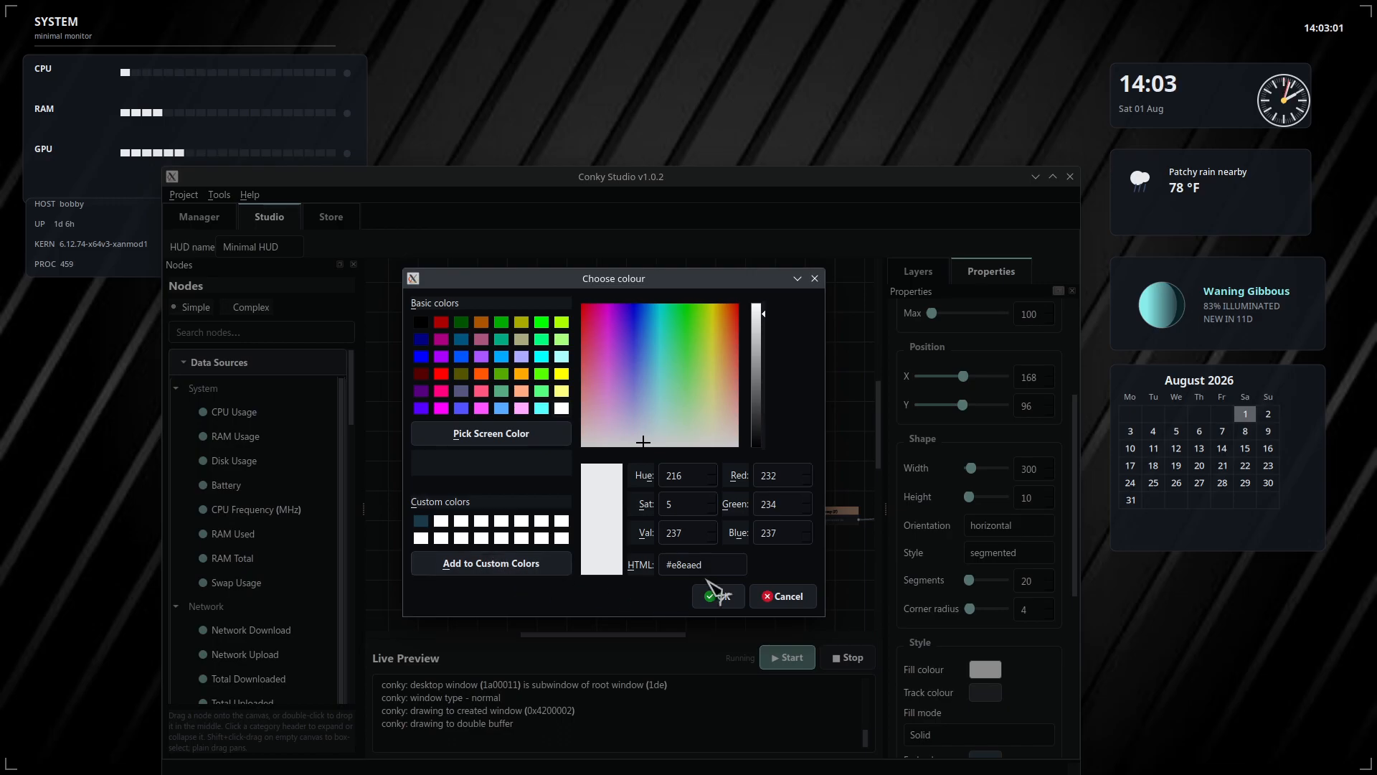
click(793, 598)
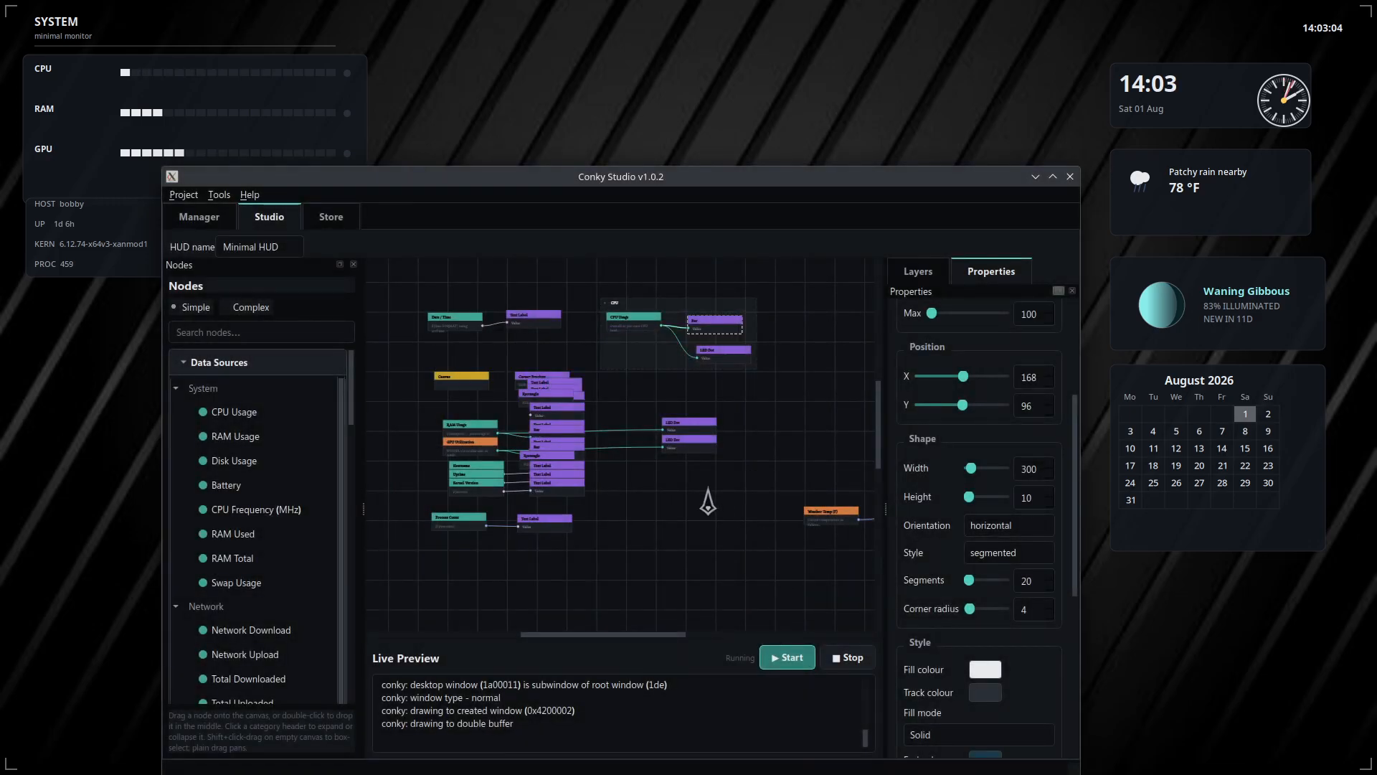
Review the node layout and the style, alert and interaction settings of the CPU group's Bar node.
drag(727, 517, 585, 424)
drag(822, 516, 811, 557)
drag(563, 545, 689, 553)
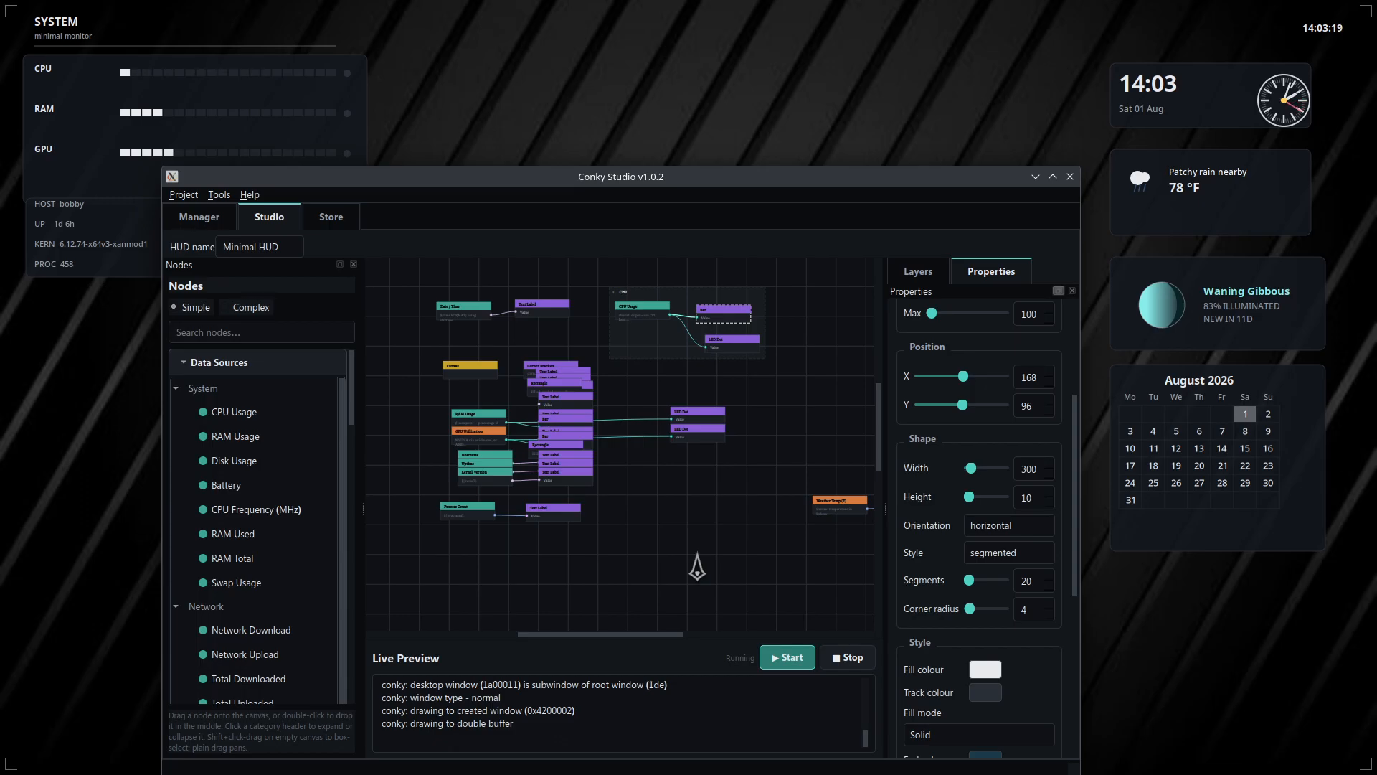
scroll(925, 465, down, 3)
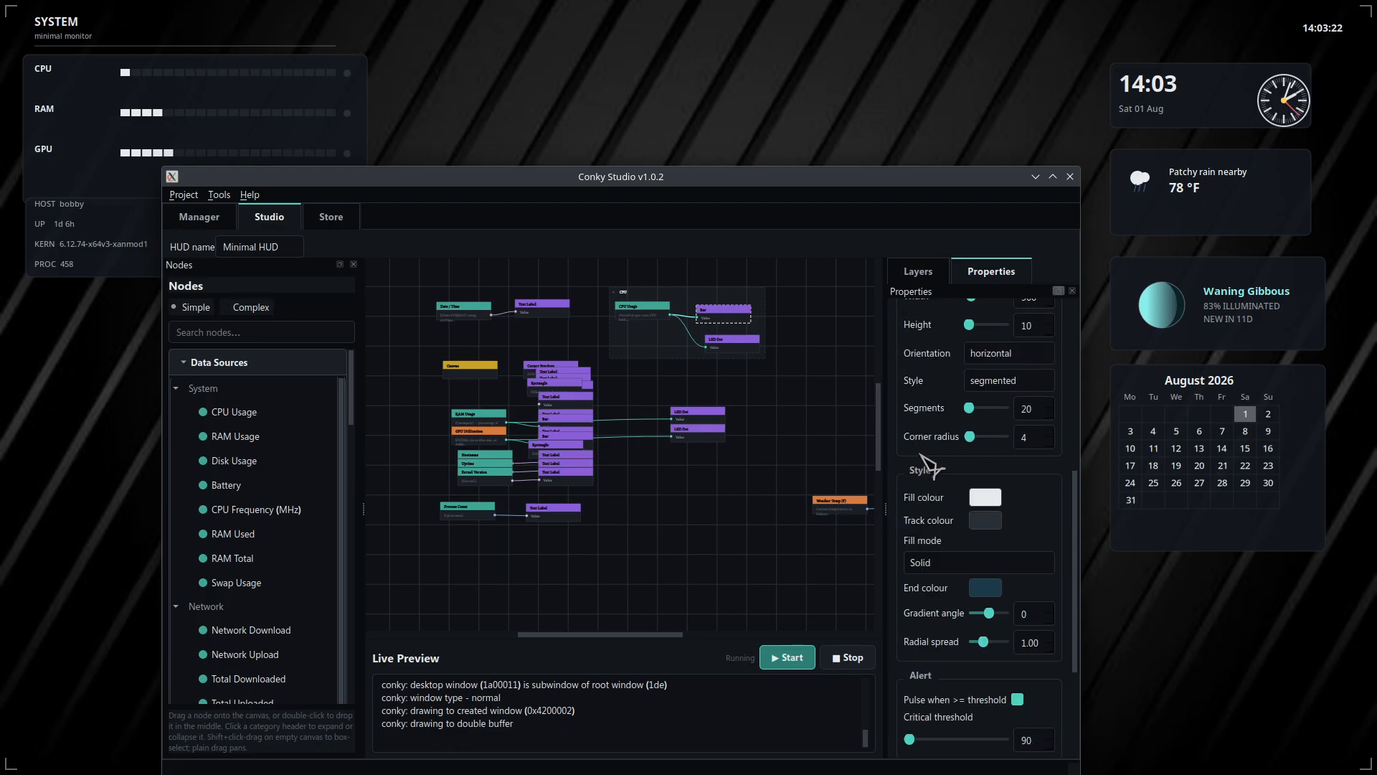
scroll(931, 467, down, 2)
scroll(940, 431, down, 2)
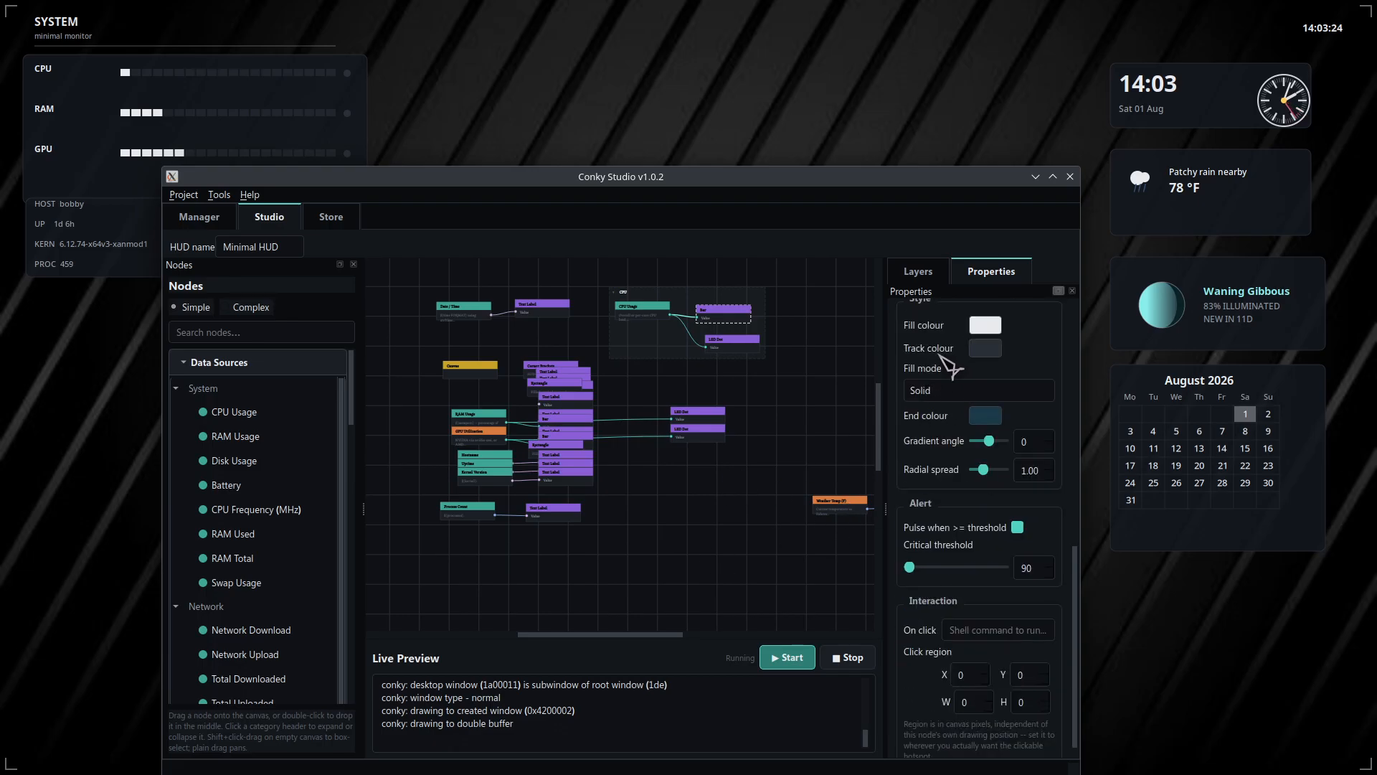